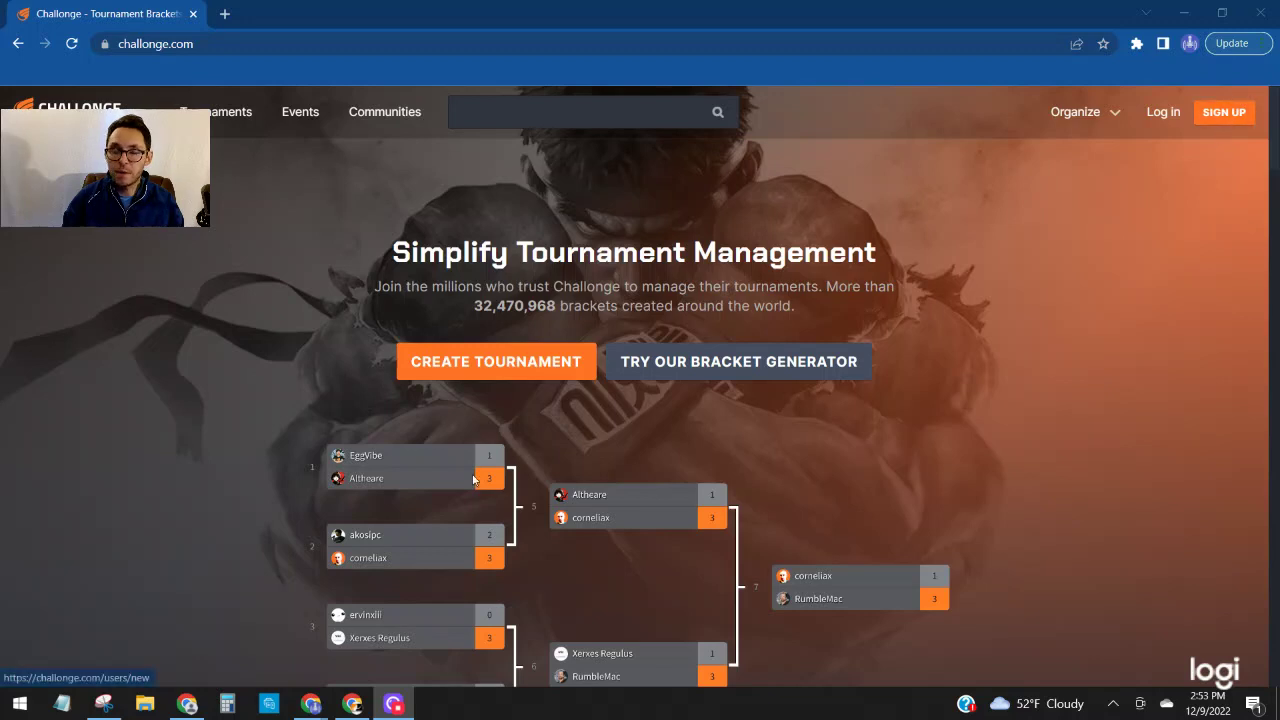
# Close the extra window showing the Challonge homepage.
pyautogui.click(1262, 14)
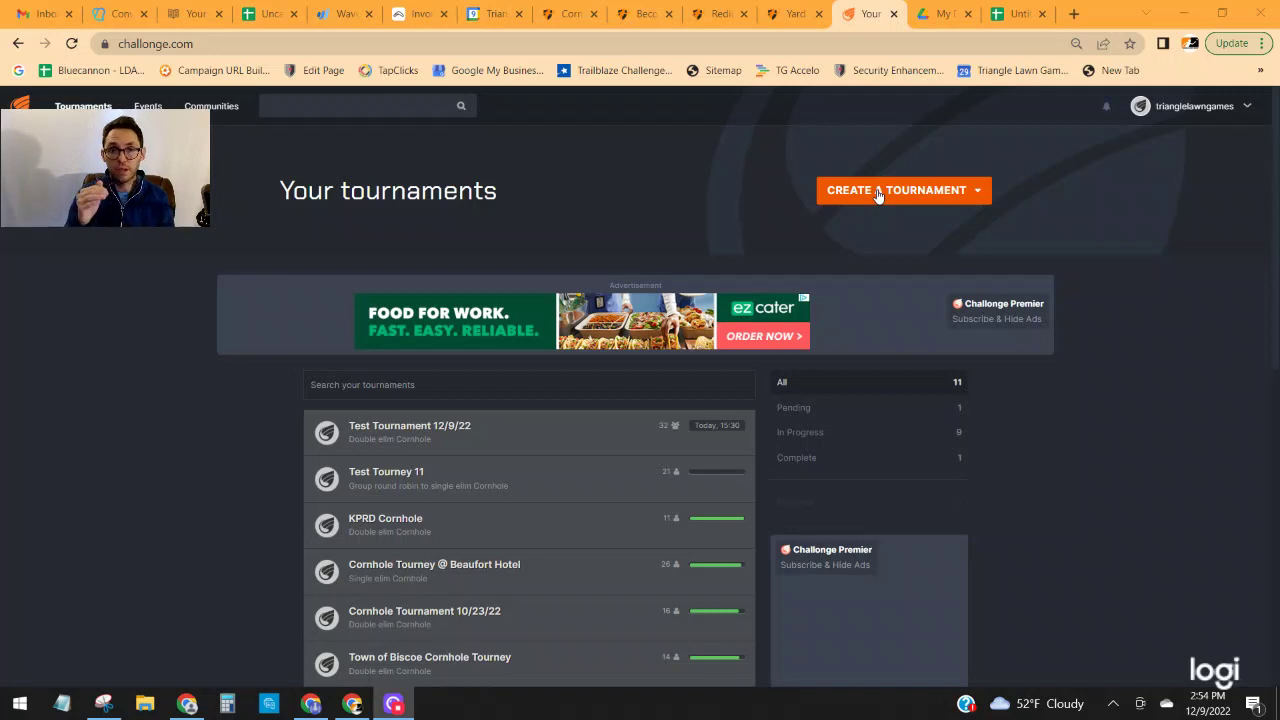
# Start a new tournament and name it 'TLG Staff Tourney'.
pyautogui.click(878, 193)
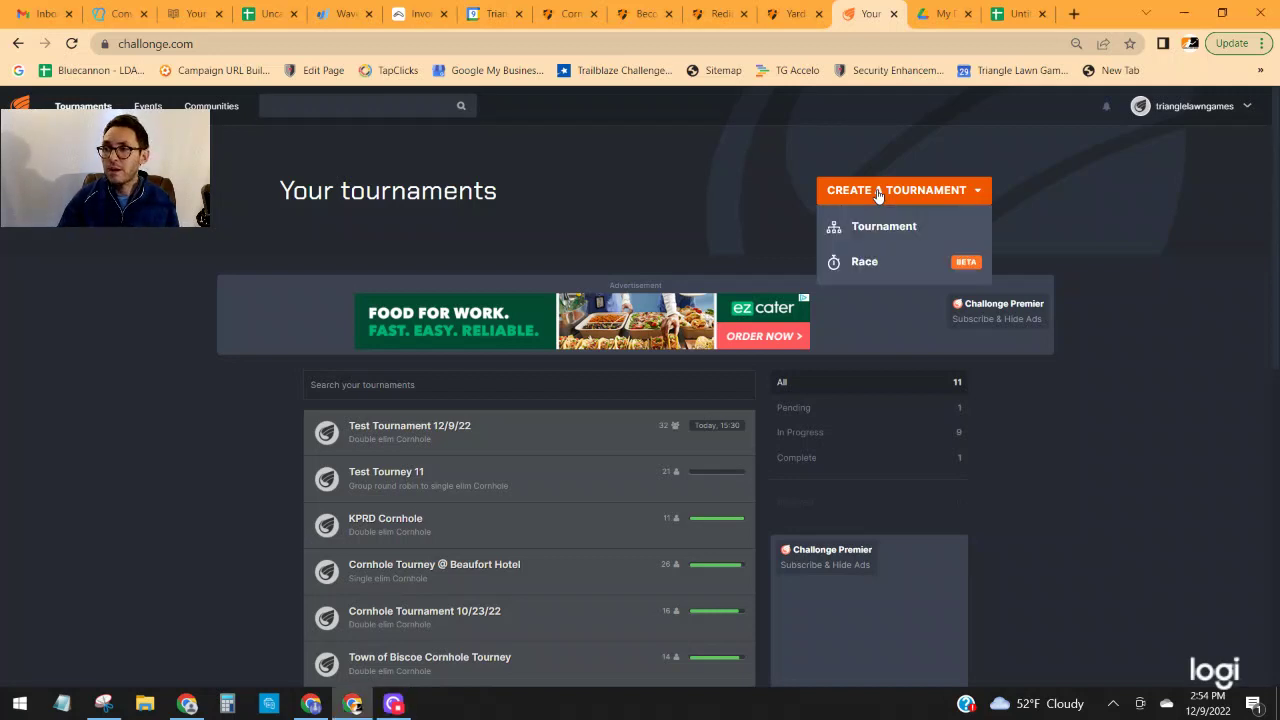
pyautogui.click(890, 230)
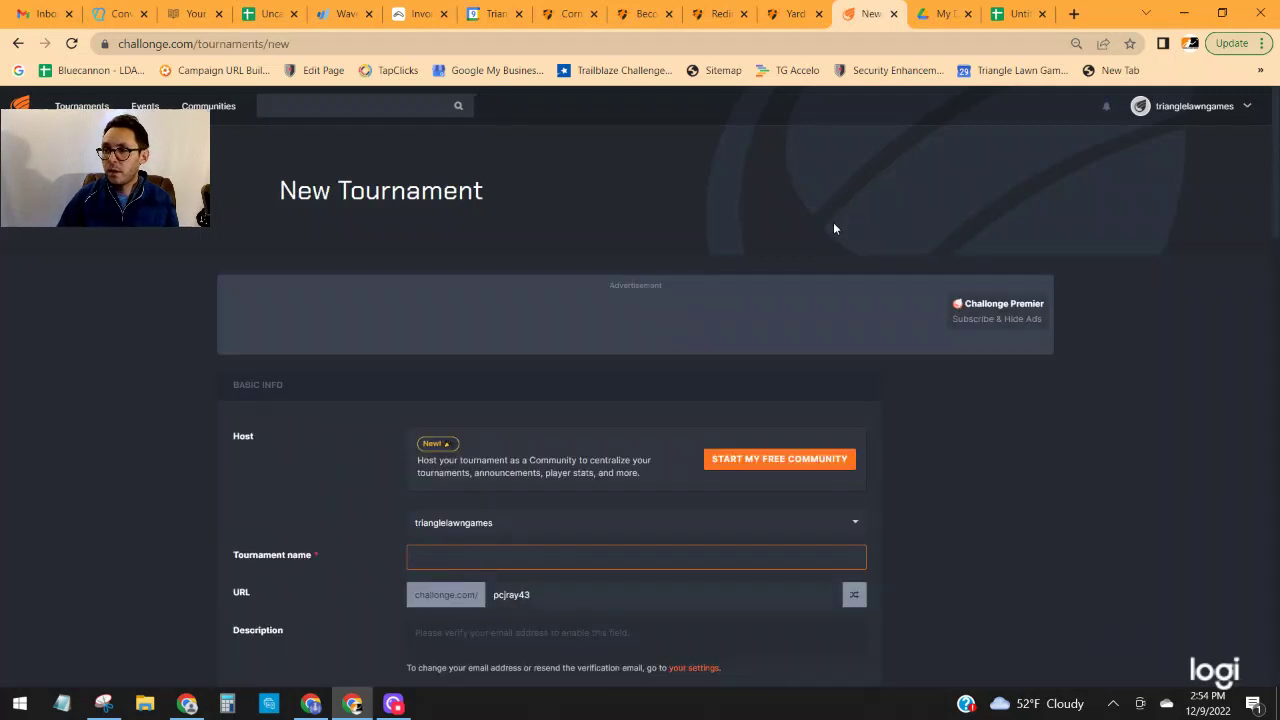
pyautogui.scroll(-2, 833, 222)
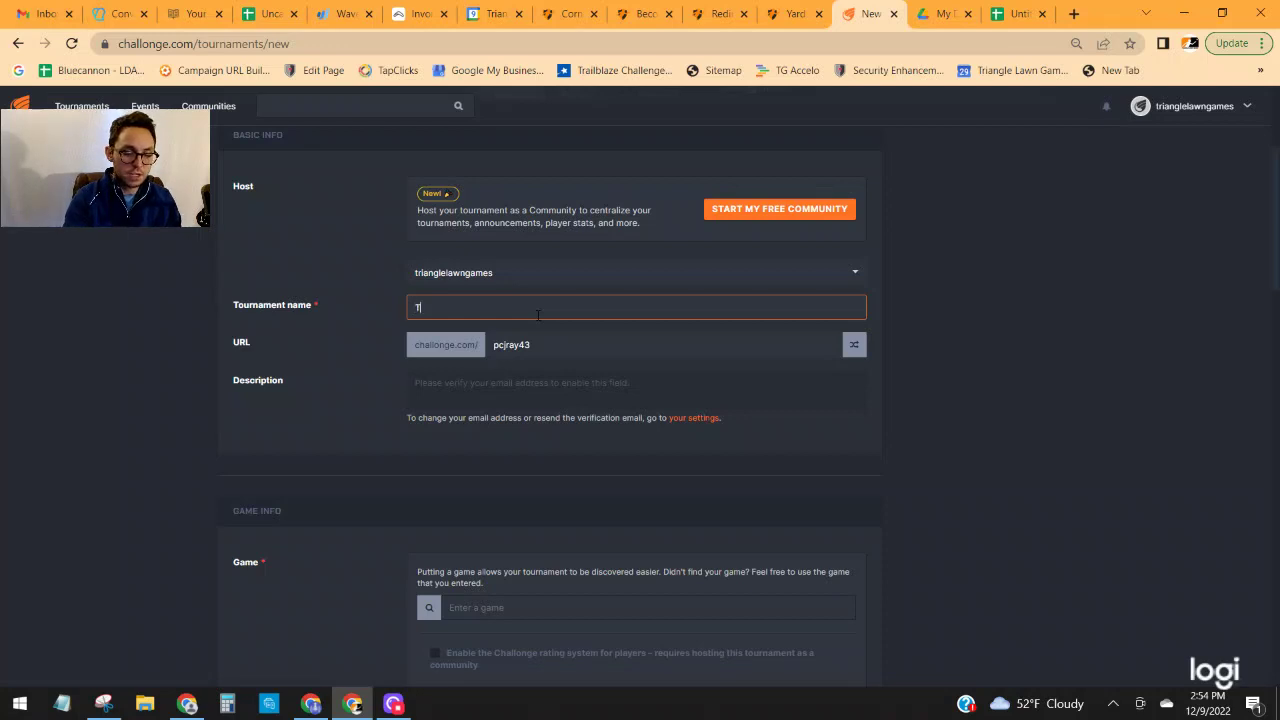
pyautogui.write('LG Staff Tourney')
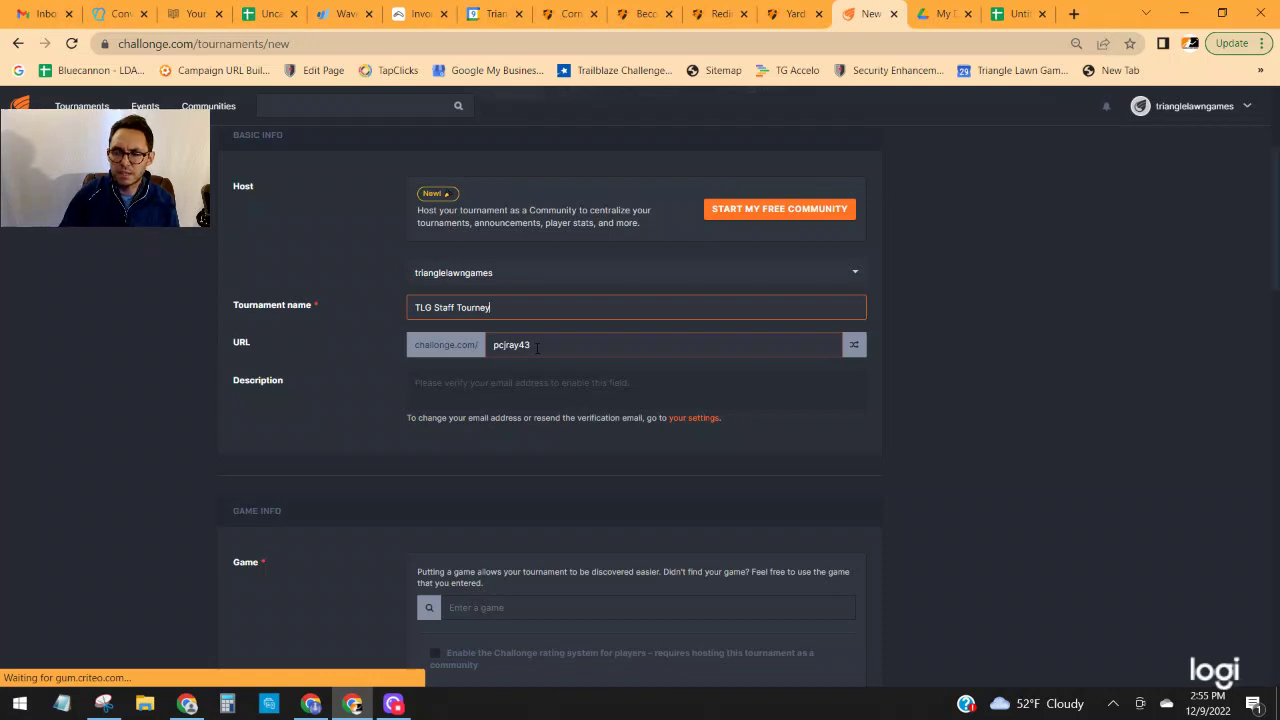
# Set the tournament's game to Cornhole.
pyautogui.scroll(-1, 536, 348)
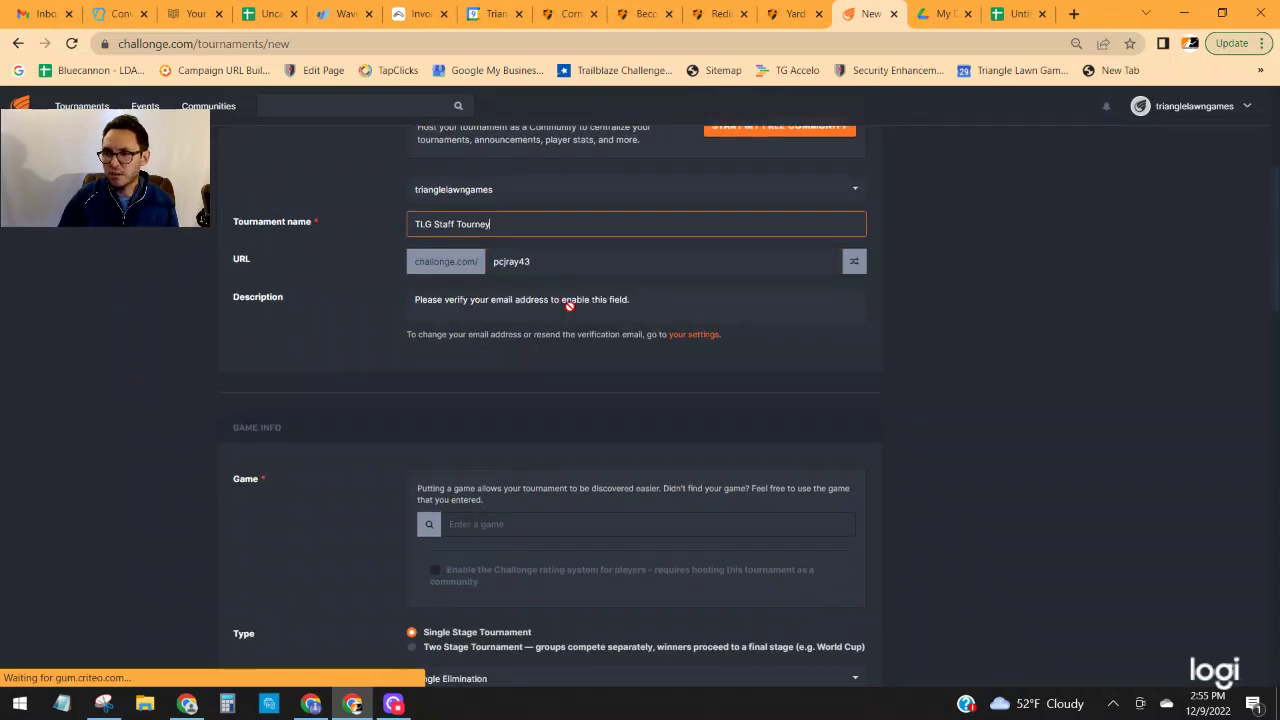
pyautogui.scroll(-2, 722, 362)
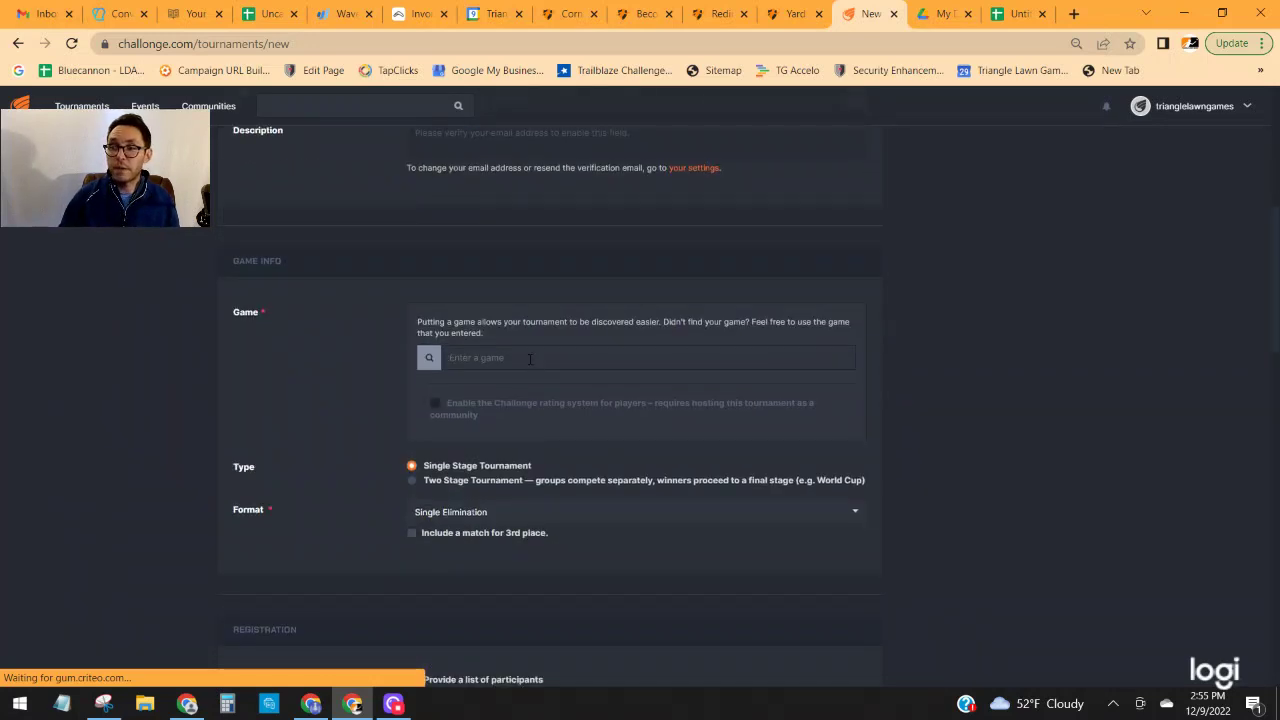
pyautogui.write('corn')
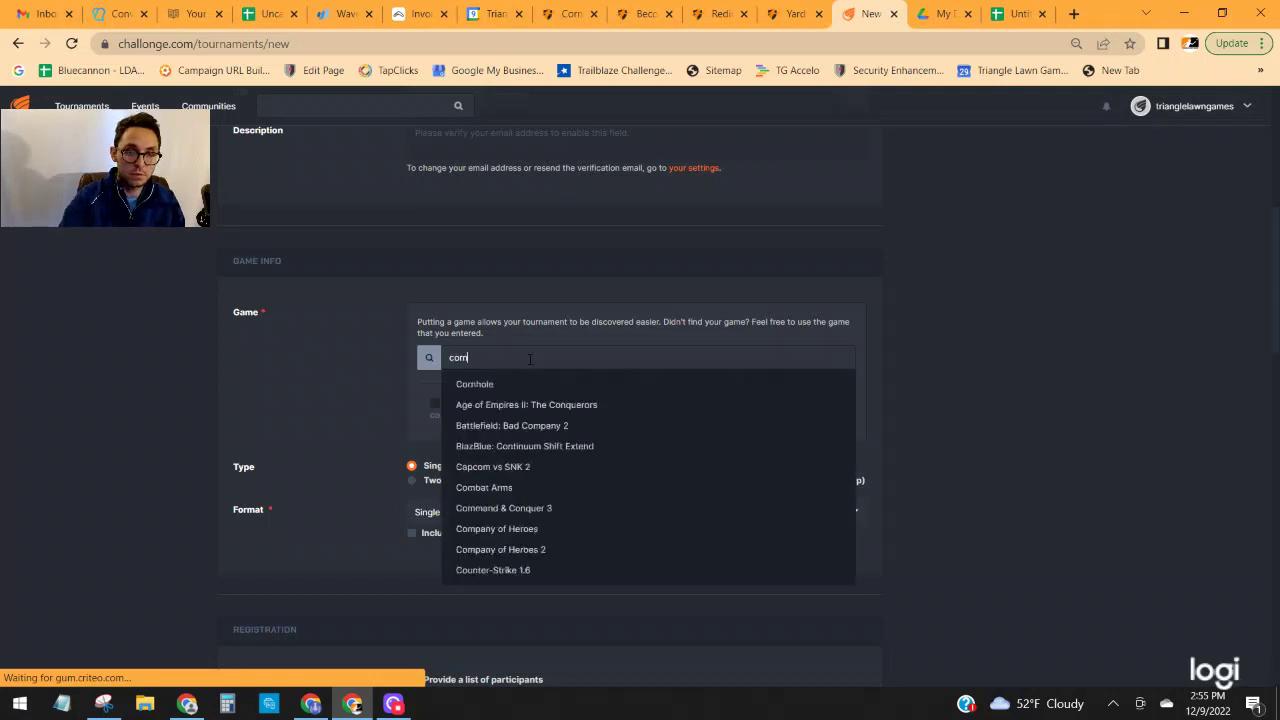
pyautogui.click(529, 386)
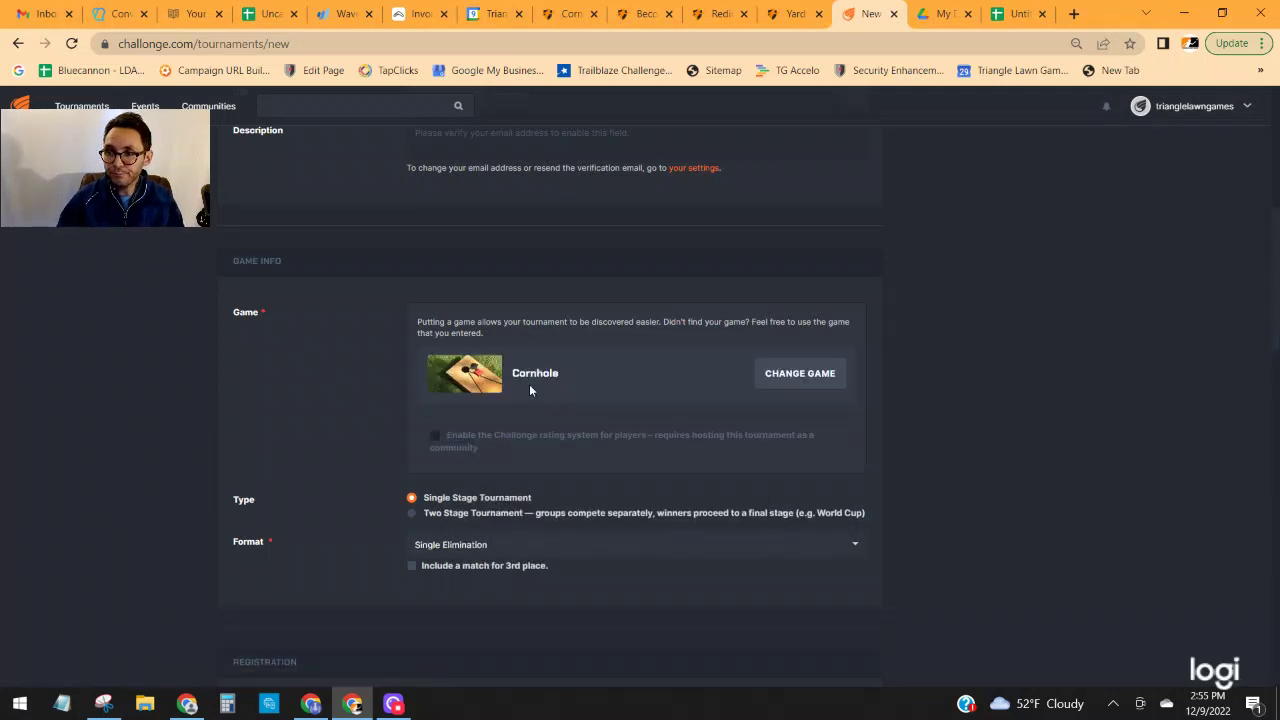
pyautogui.scroll(-1, 462, 428)
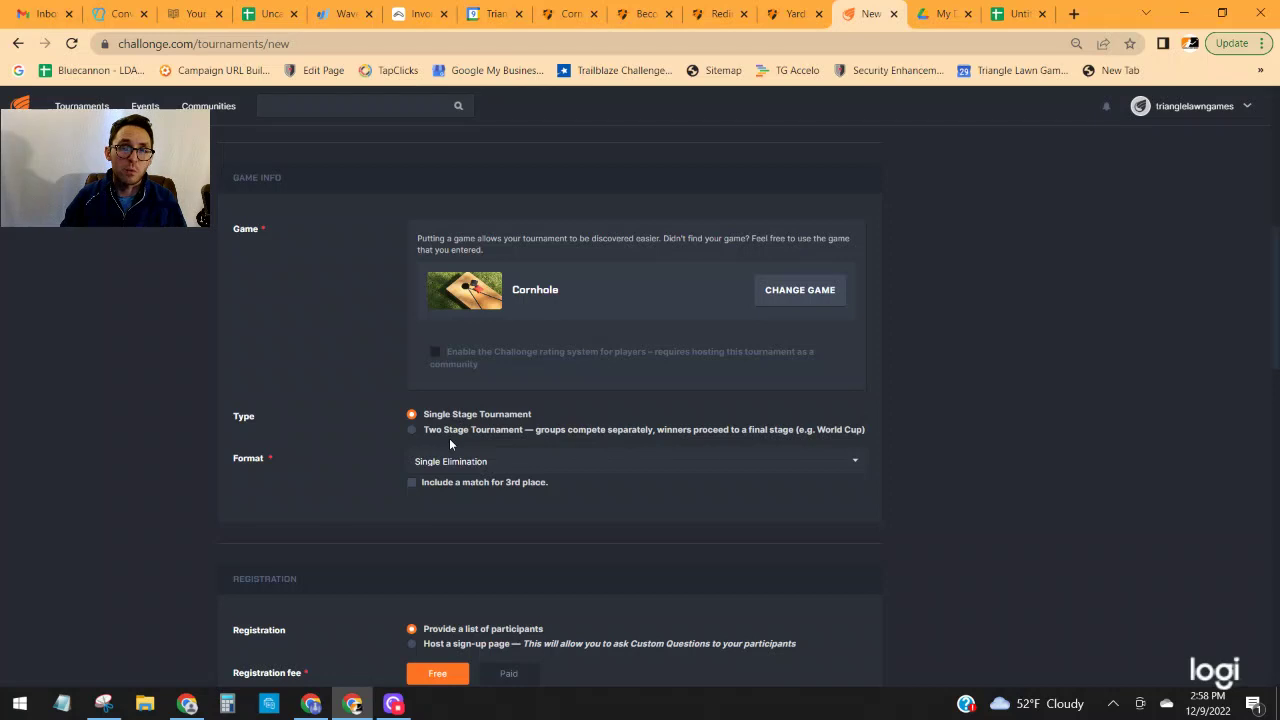
# Switch the format to Double Elimination with a one-match grand final.
pyautogui.scroll(-1, 449, 438)
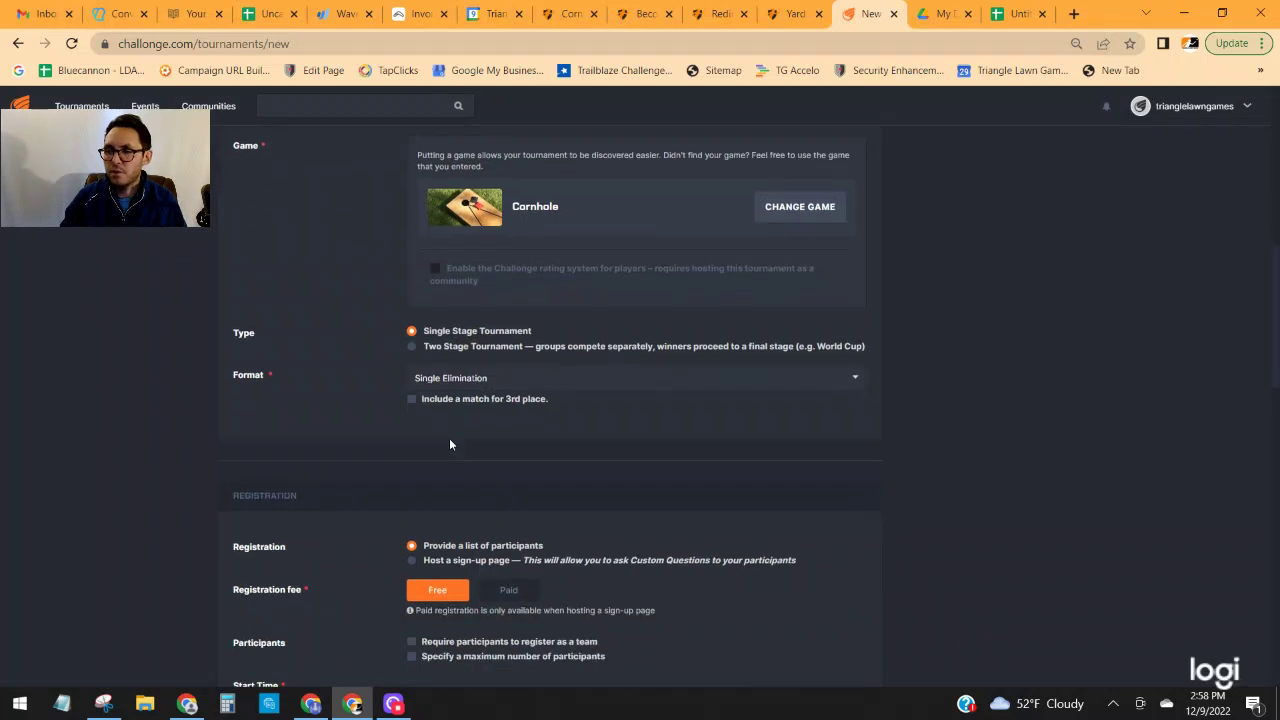
pyautogui.click(518, 386)
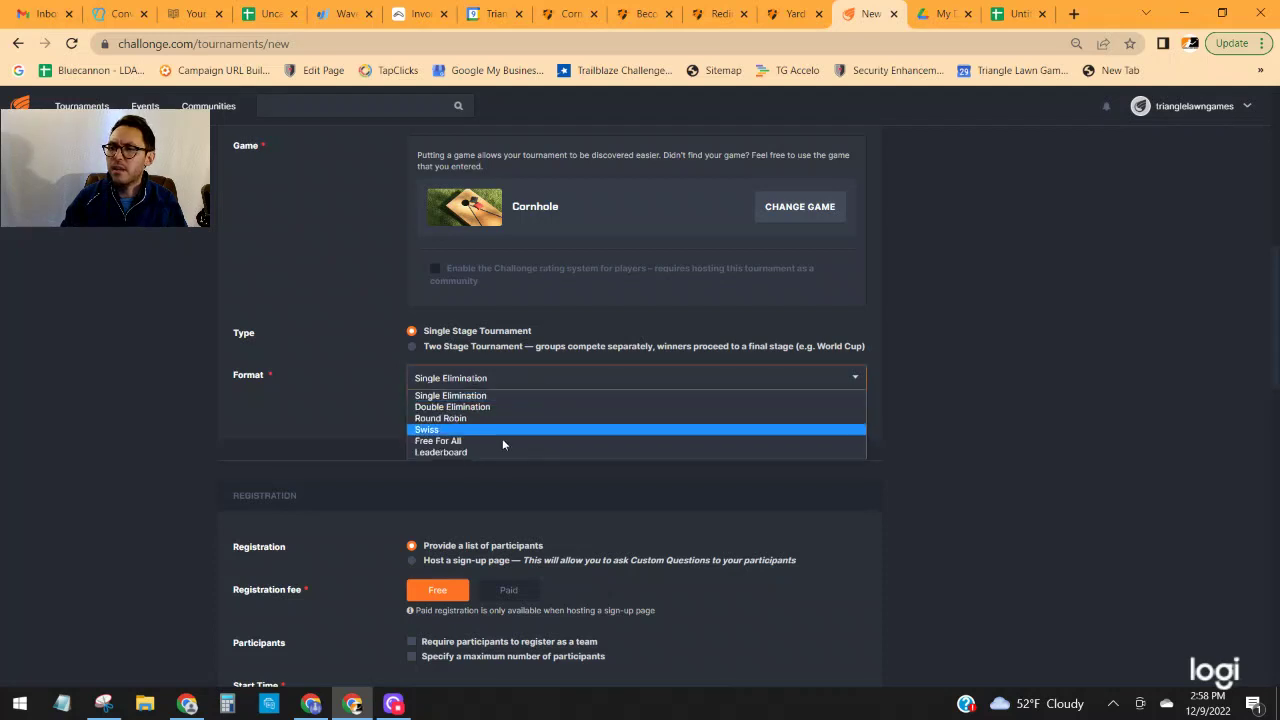
pyautogui.click(497, 408)
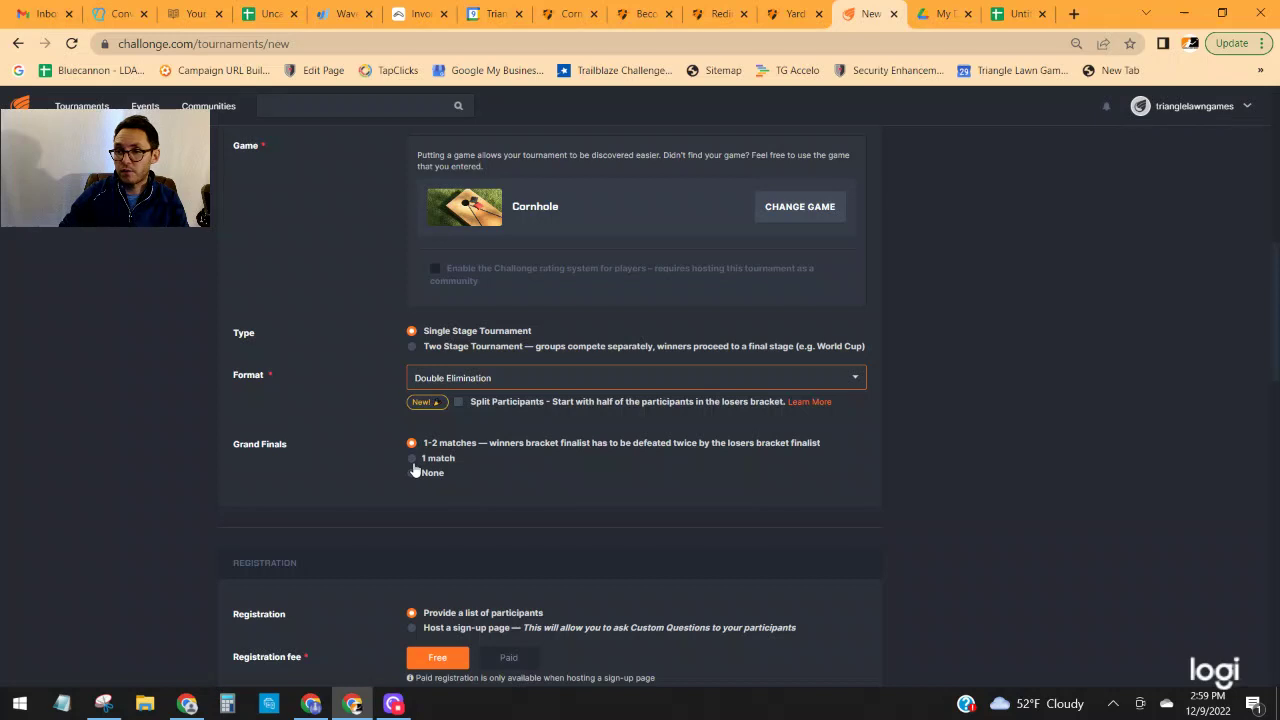
pyautogui.click(413, 459)
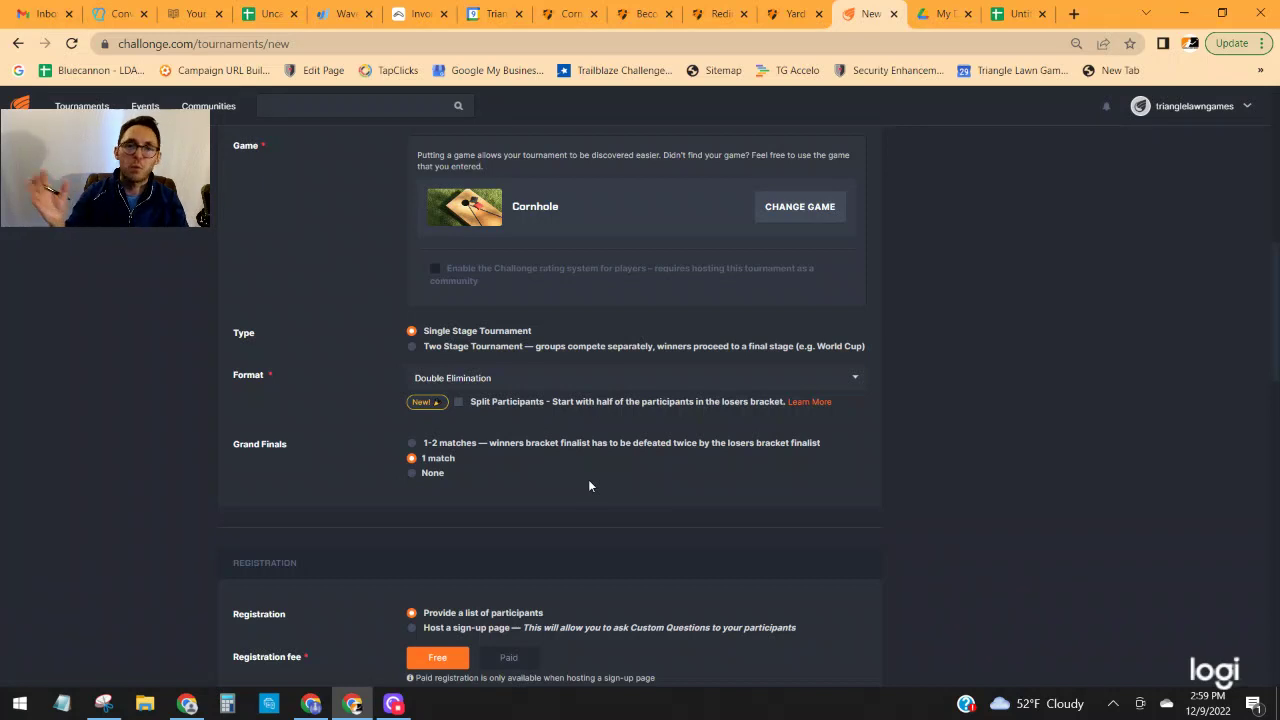
# Change the Grand Finals option back to 1-2 matches.
pyautogui.scroll(-3, 588, 483)
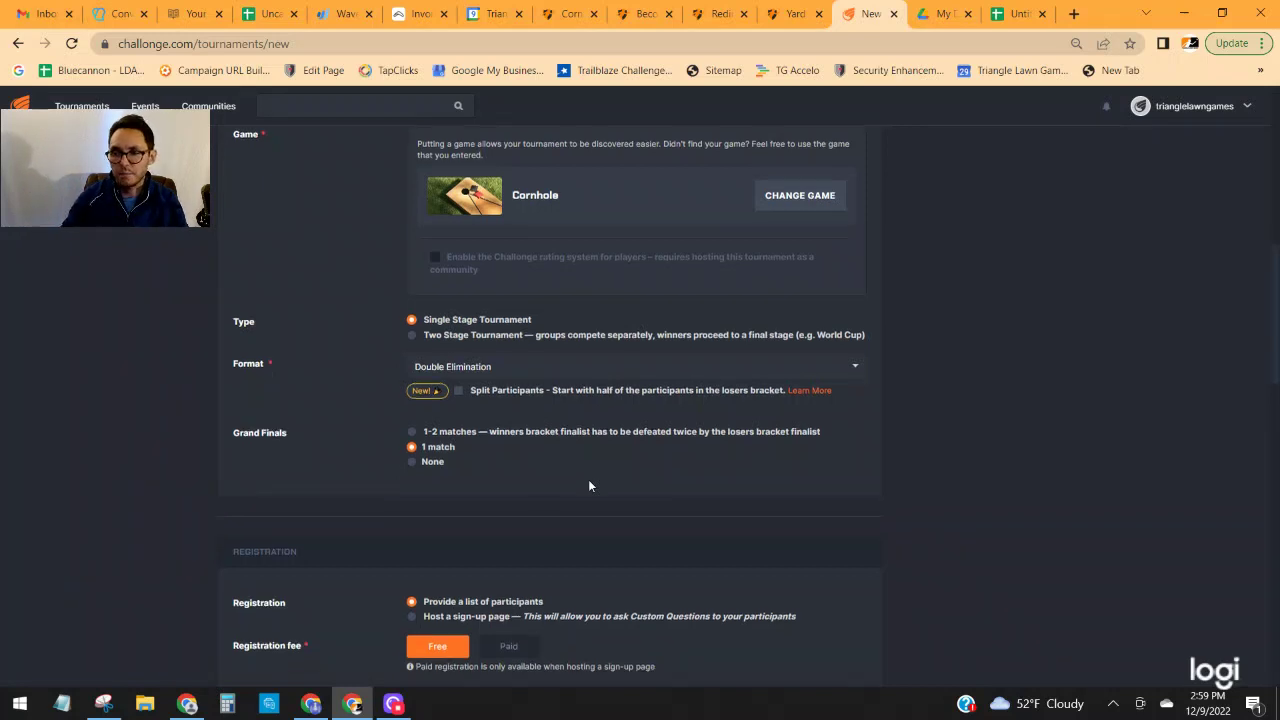
pyautogui.scroll(1, 637, 463)
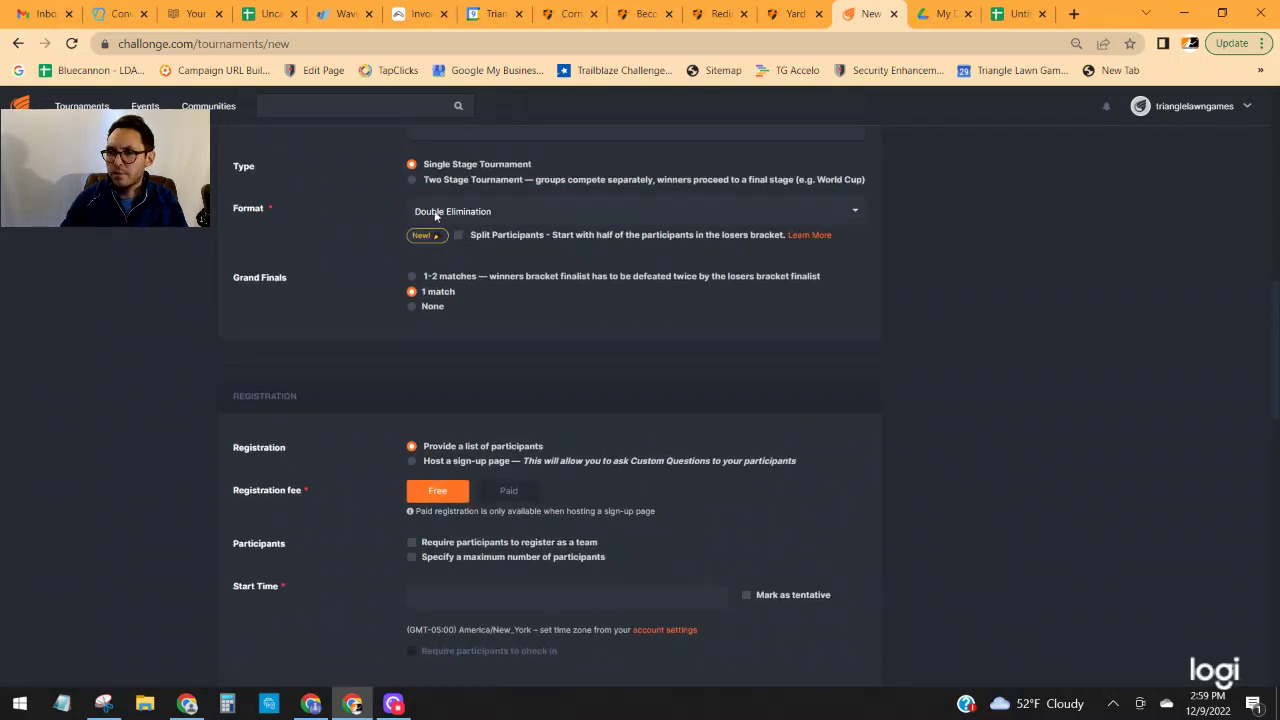
pyautogui.click(411, 276)
# Tick 'Require participants to register as a team' under Registration.
pyautogui.scroll(-1, 702, 332)
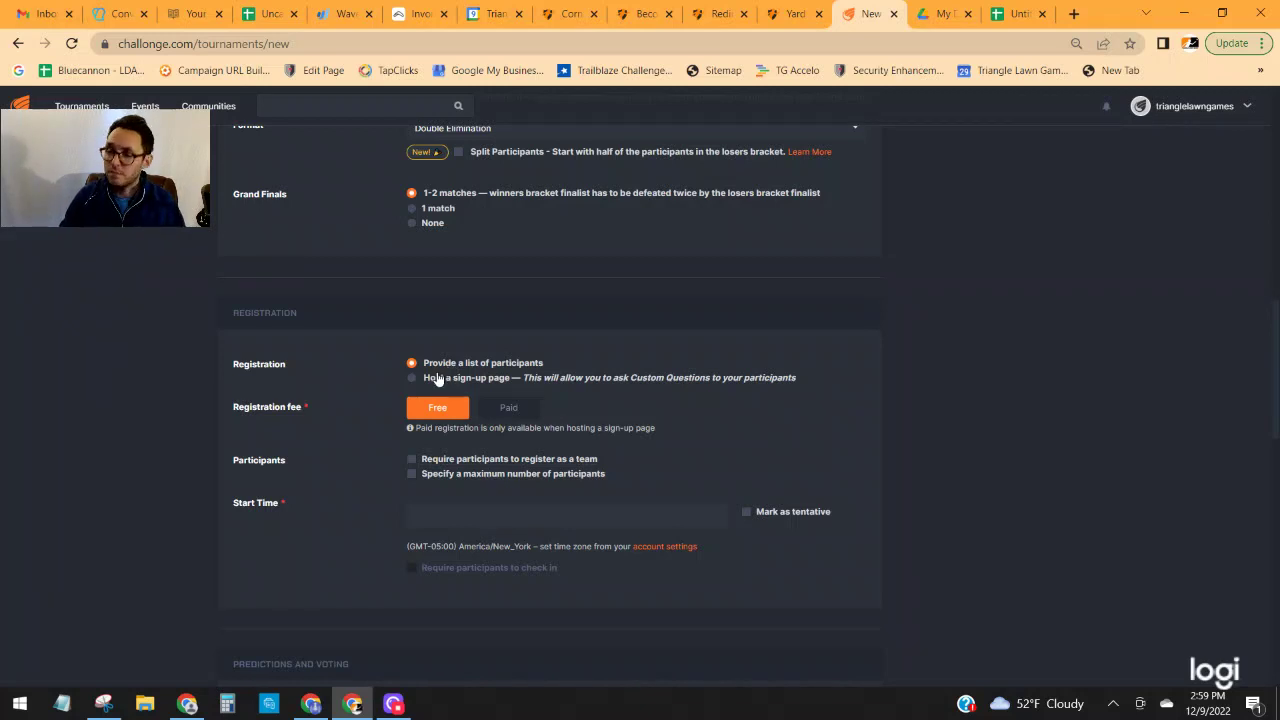
pyautogui.scroll(-1, 441, 375)
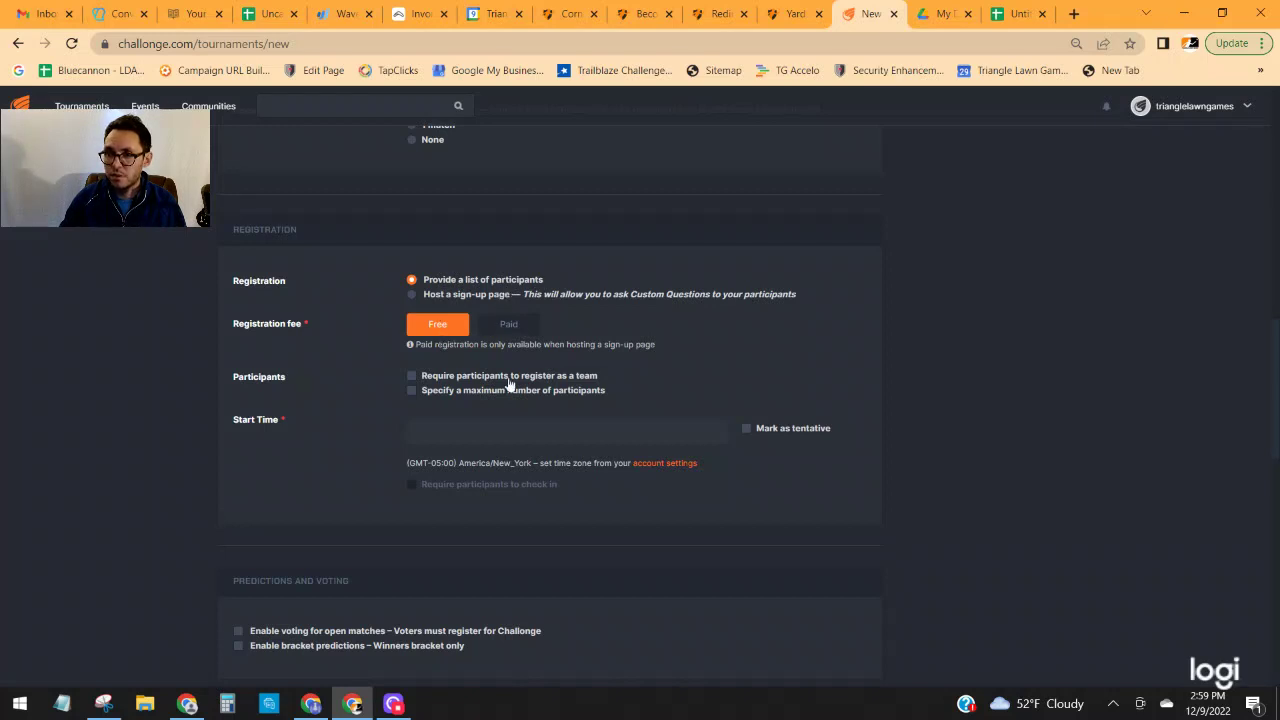
pyautogui.click(411, 375)
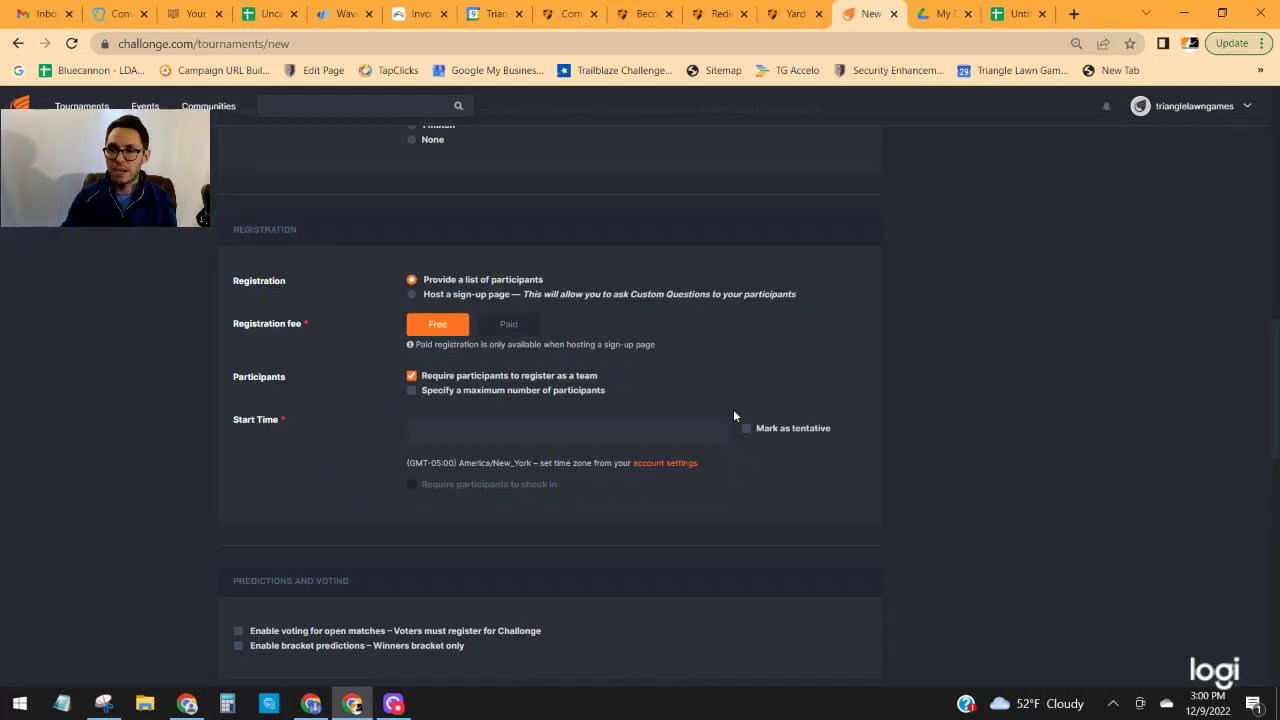
# Set the start time to 4:00 PM on December 9, 2022 and save the tournament.
pyautogui.click(700, 431)
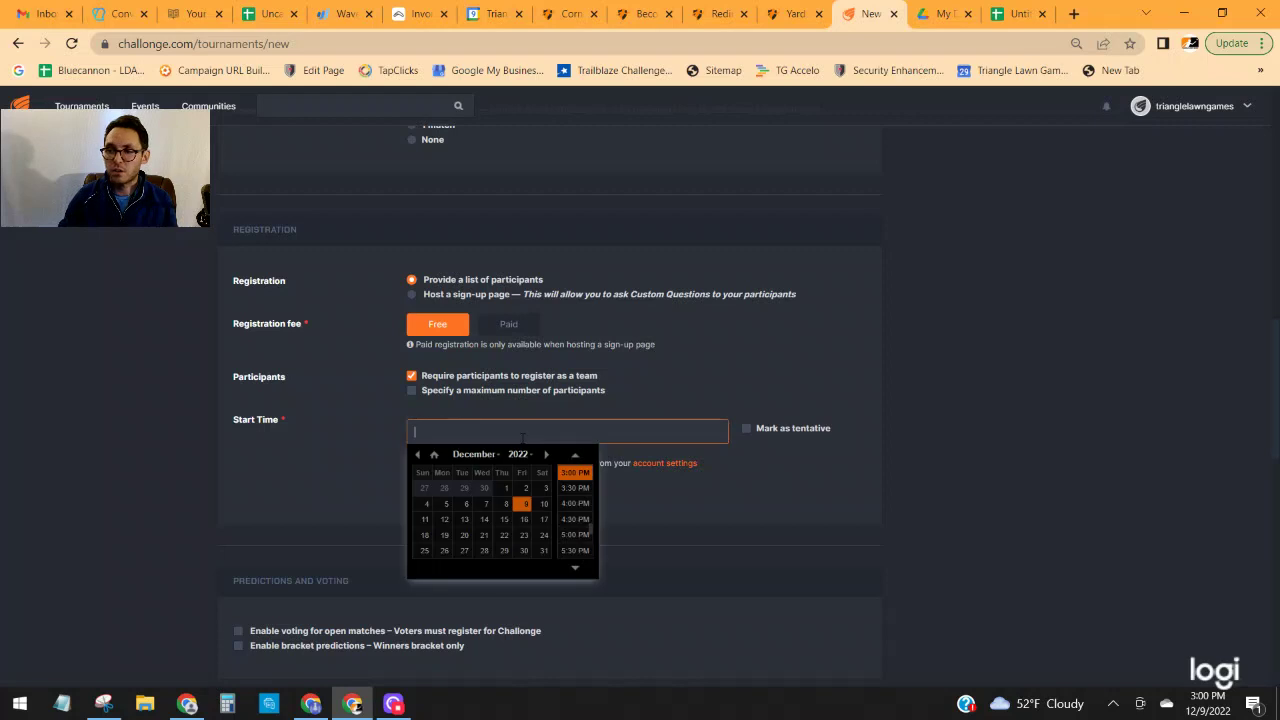
pyautogui.click(521, 504)
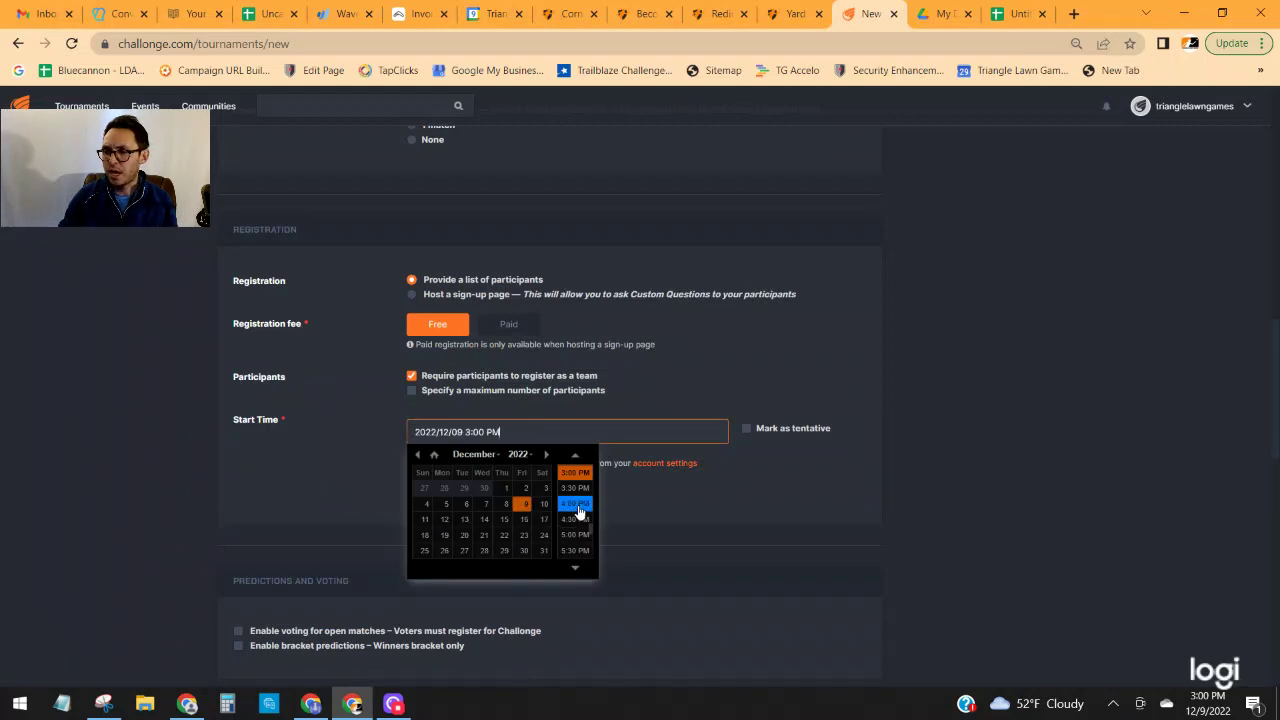
pyautogui.click(577, 504)
pyautogui.scroll(-2, 707, 431)
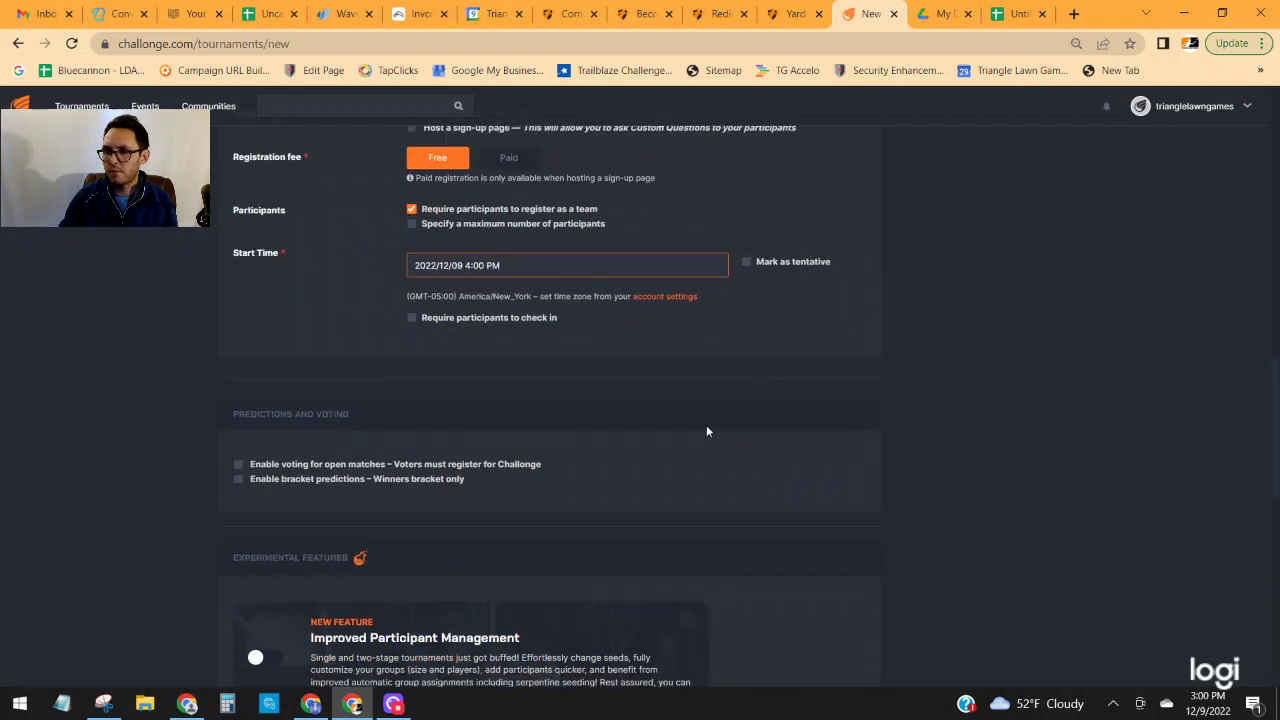
pyautogui.scroll(-4, 487, 430)
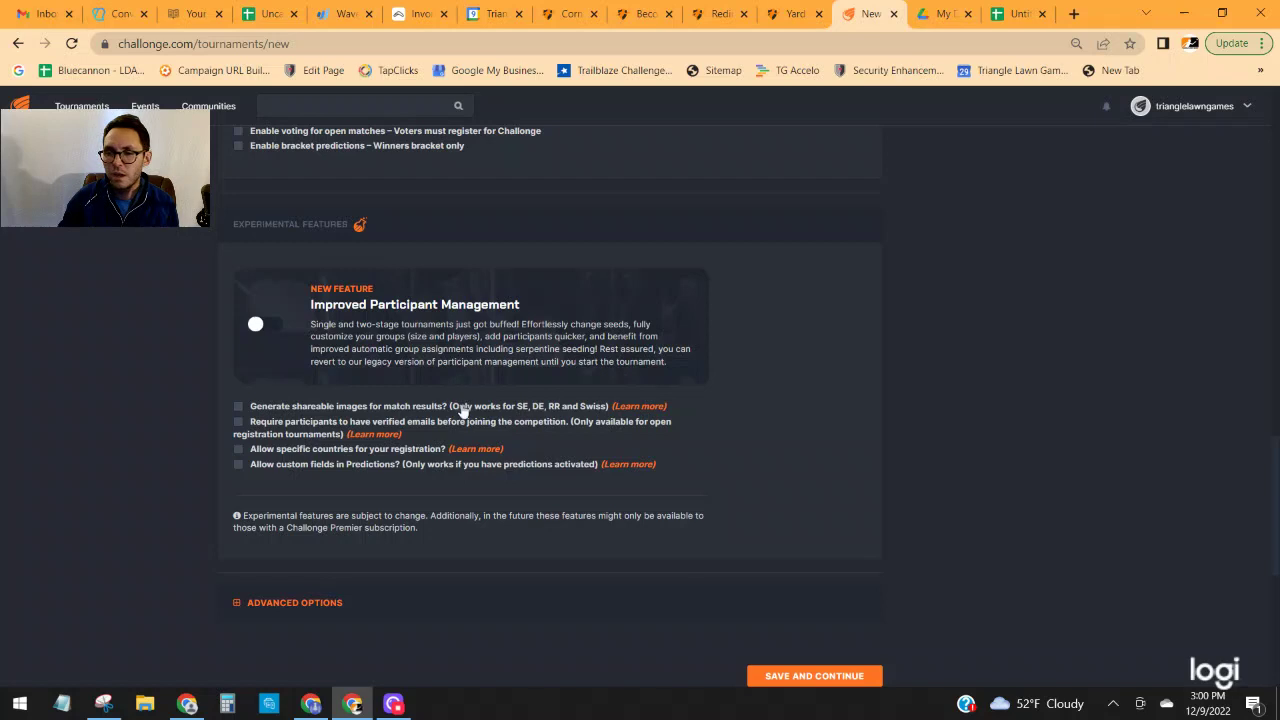
pyautogui.scroll(-2, 644, 435)
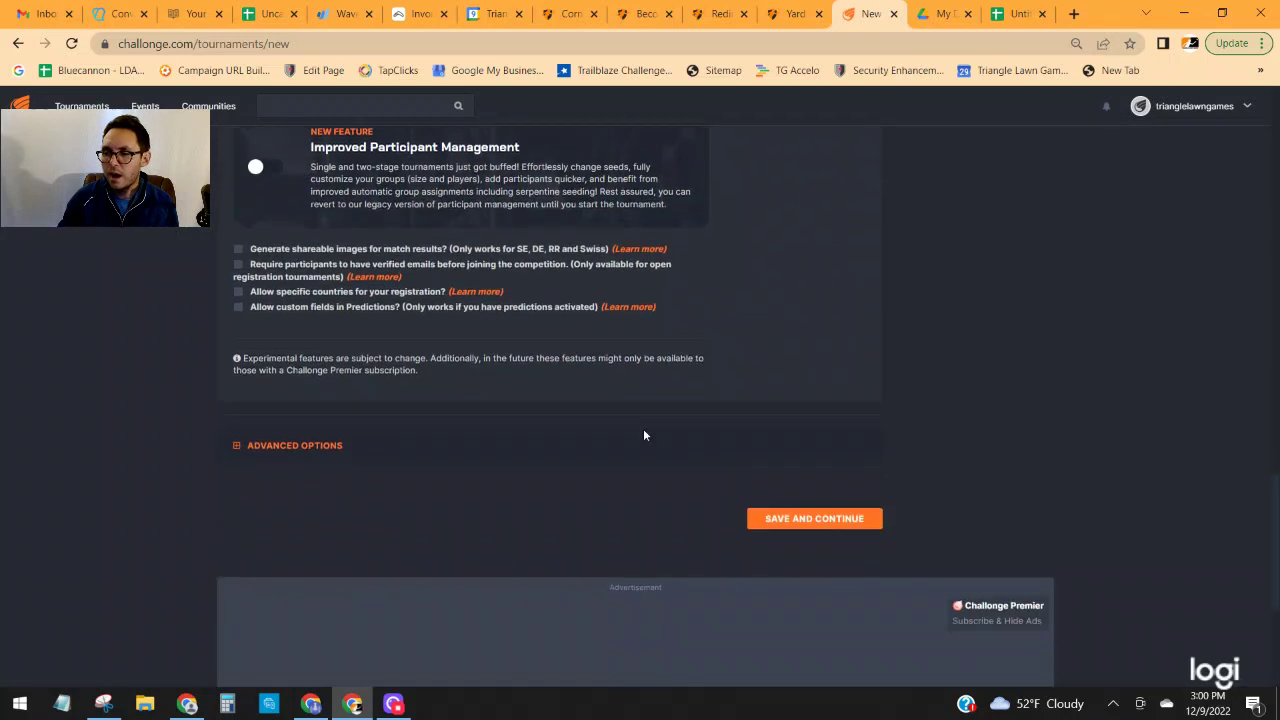
pyautogui.click(816, 516)
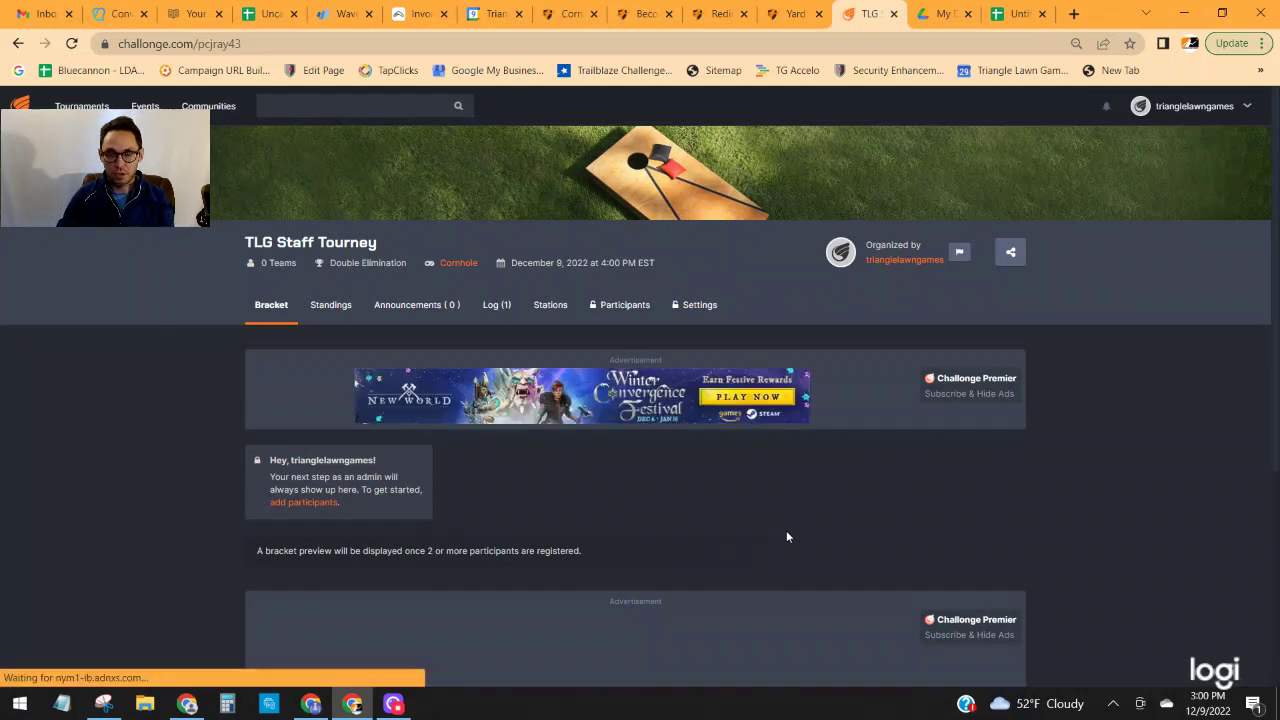
# Scroll over the TLG Staff Tourney page to review its empty bracket.
pyautogui.scroll(-3, 746, 513)
pyautogui.scroll(3, 800, 432)
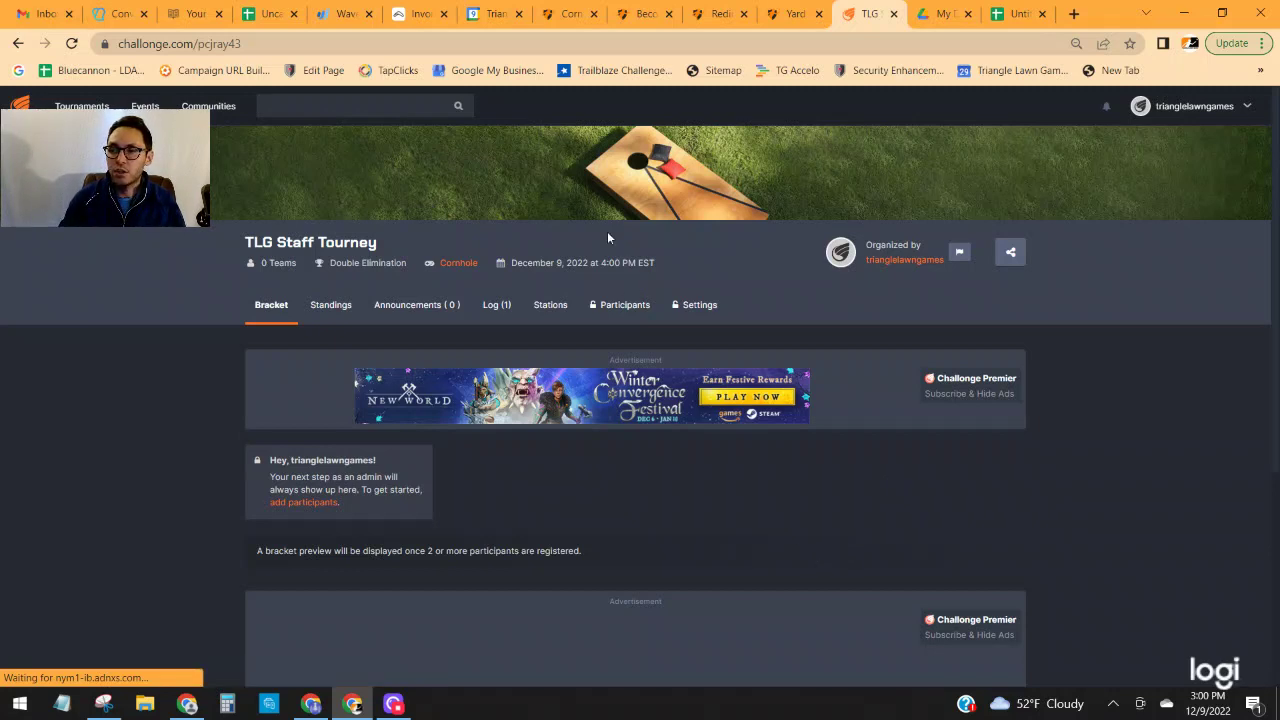
# Add a test participant 'team name nnnn' on the Participants page, then delete it.
pyautogui.click(620, 305)
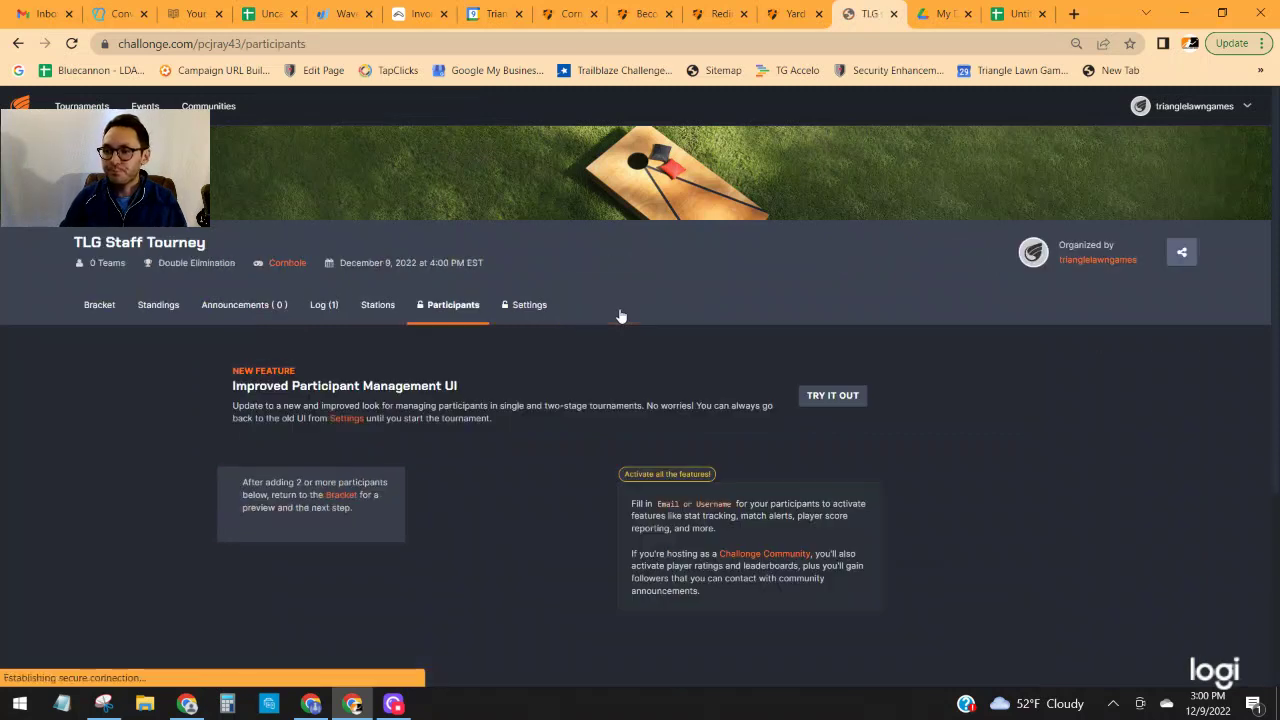
pyautogui.scroll(-1, 618, 329)
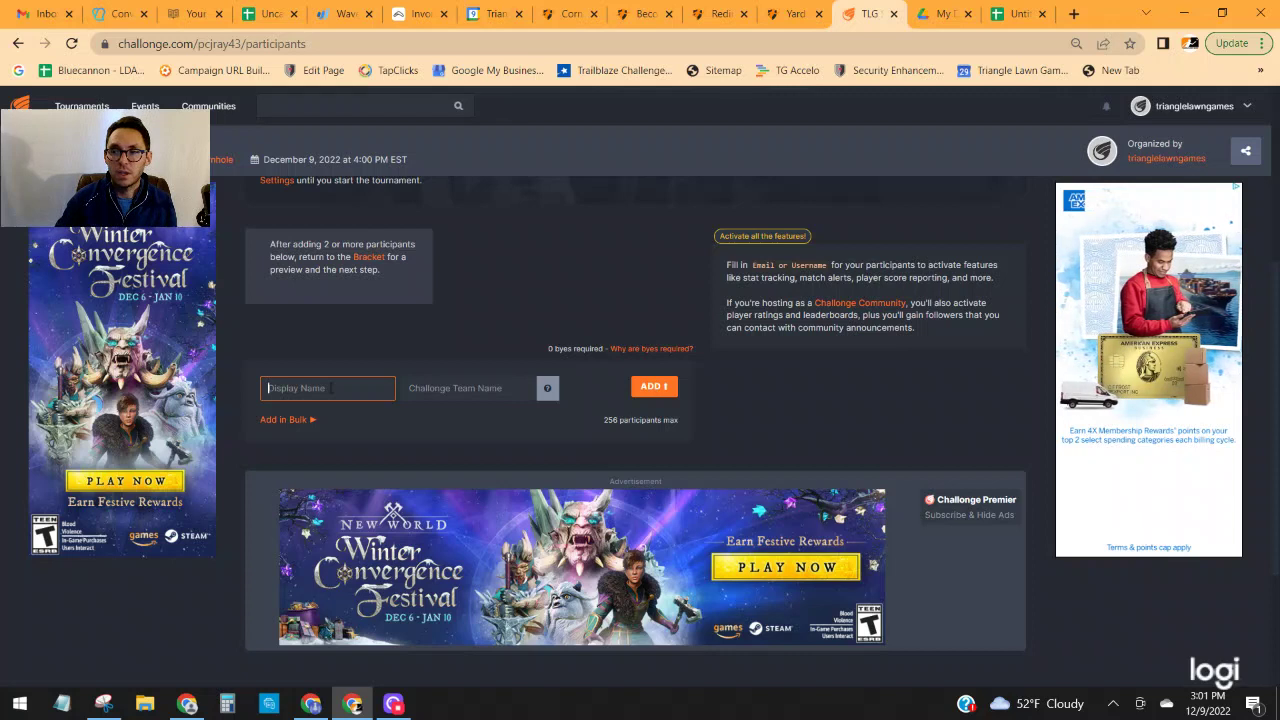
pyautogui.write('team name')
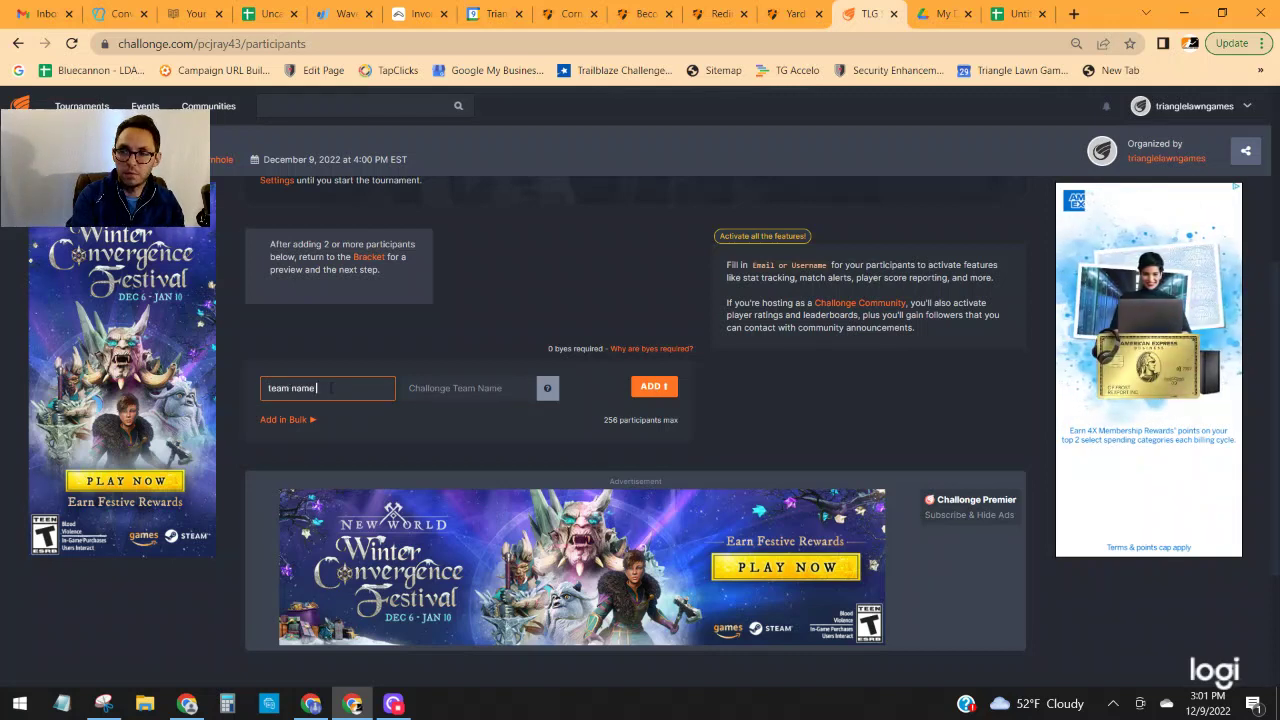
pyautogui.write(' nnnn')
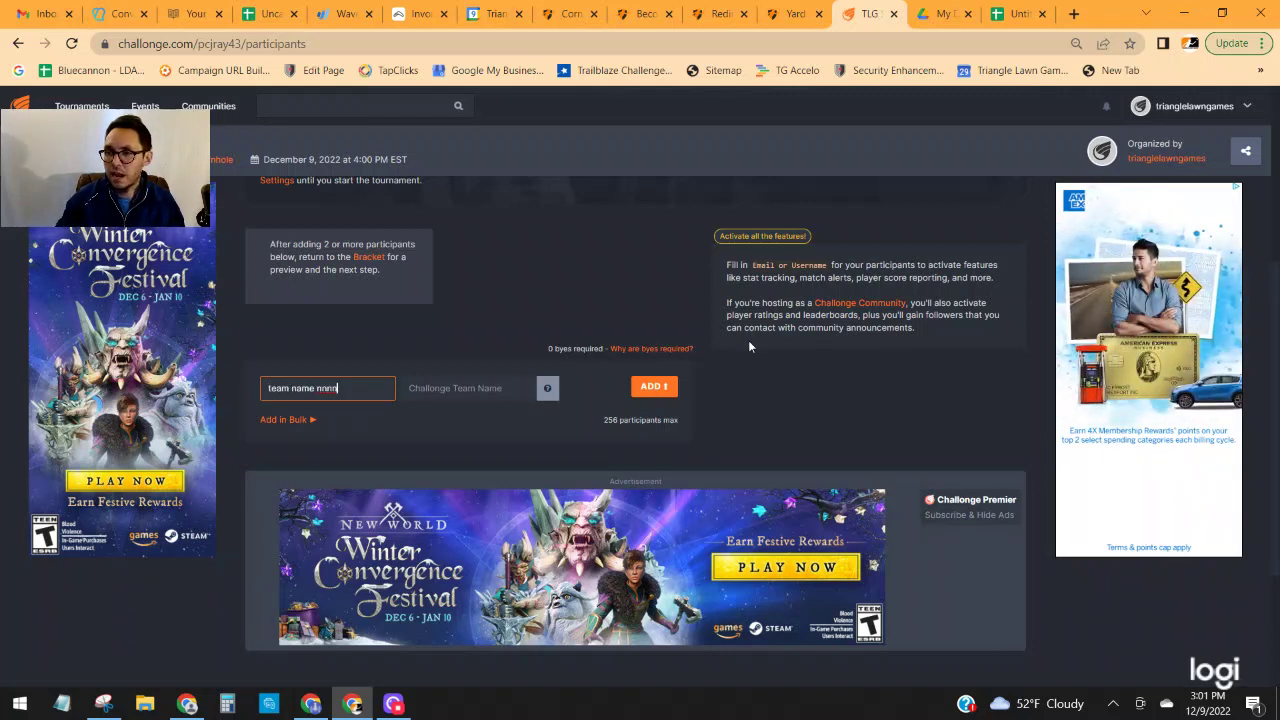
pyautogui.click(651, 395)
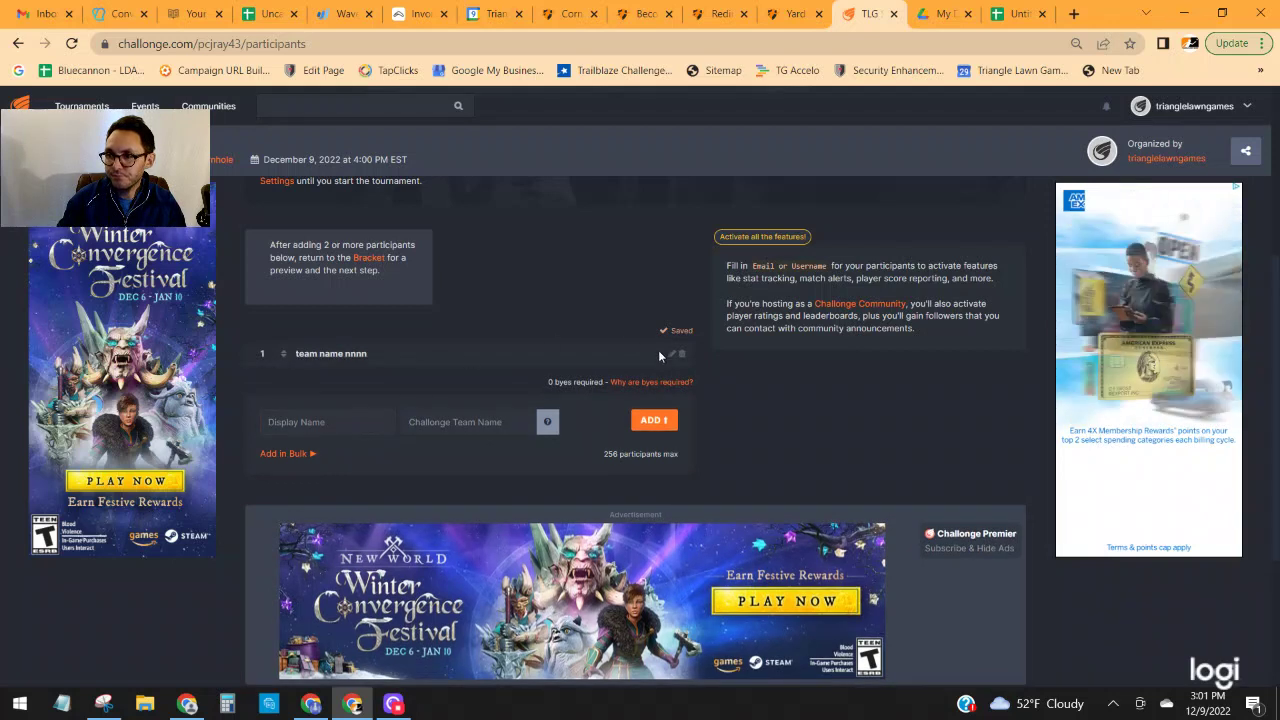
pyautogui.click(683, 354)
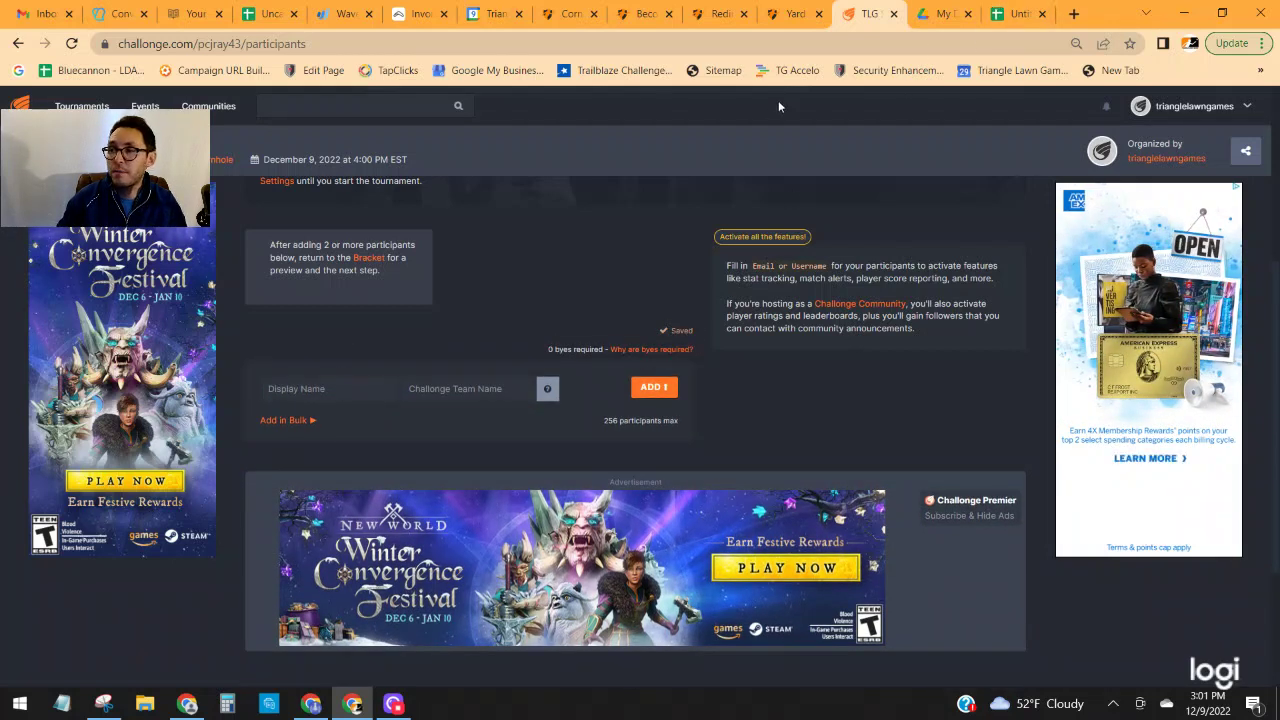
pyautogui.click(1022, 12)
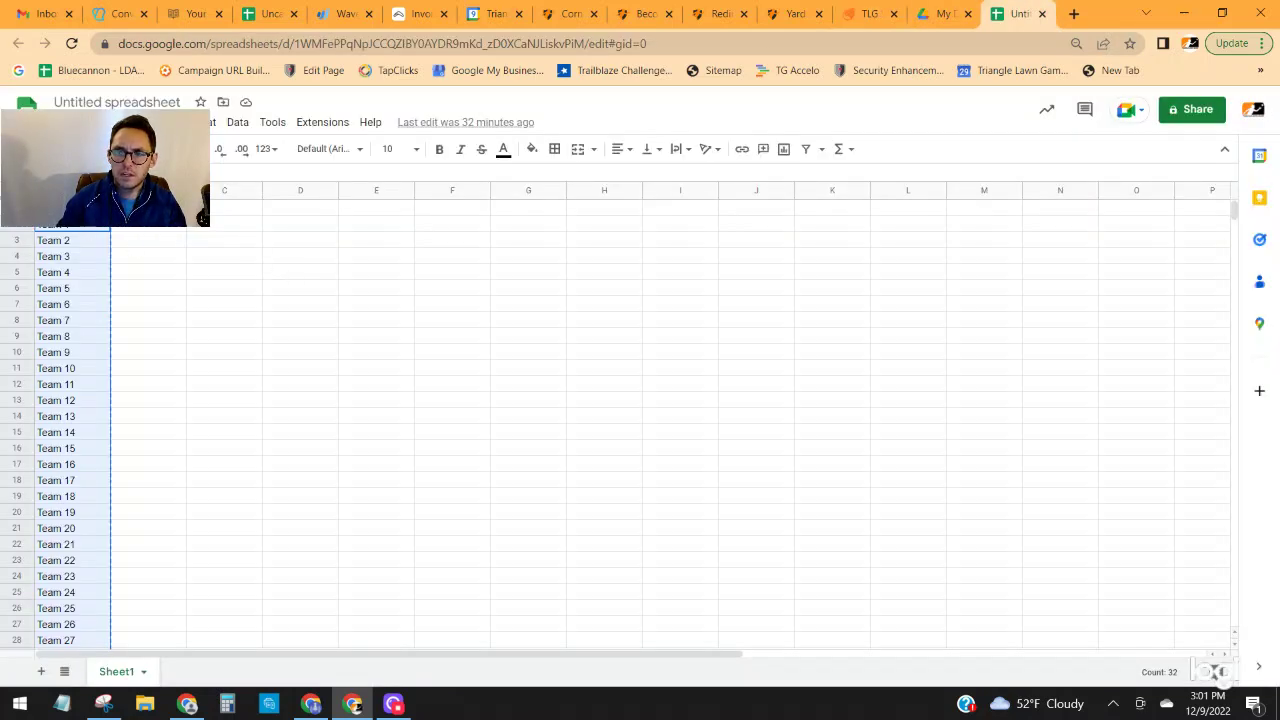
# Copy the team names Team 1 through Team 32 from column A of the spreadsheet.
pyautogui.moveTo(75, 240); pyautogui.dragTo(83, 391)
pyautogui.scroll(-2, 90, 432)
pyautogui.scroll(-3, 90, 432)
pyautogui.rightClick(83, 376)
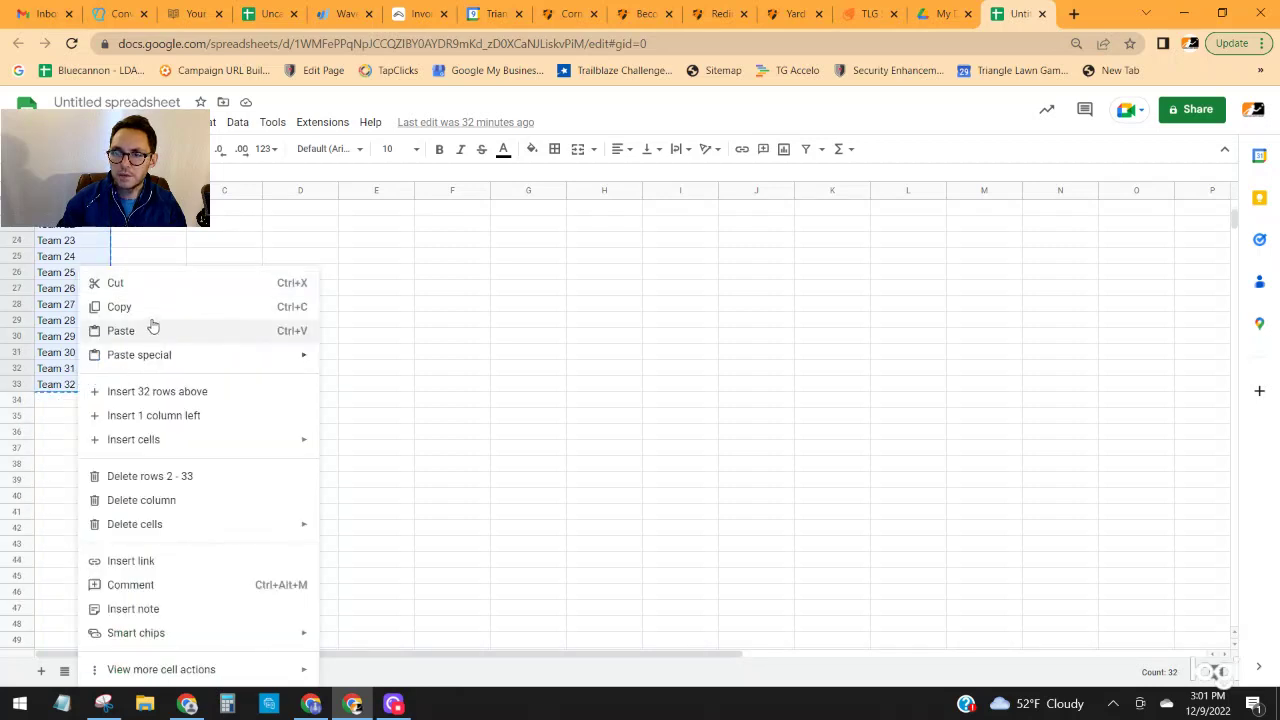
pyautogui.click(152, 326)
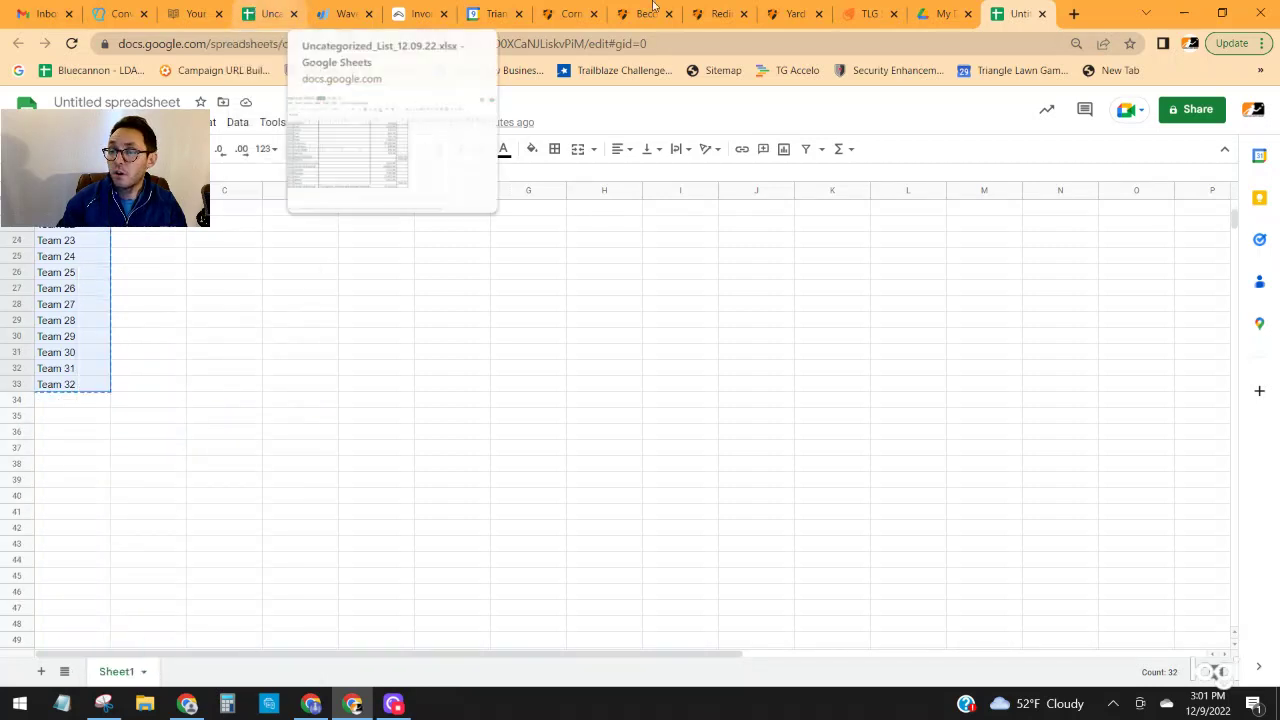
# Paste the copied team names into Challonge's Add in Bulk box and submit them.
pyautogui.click(866, 13)
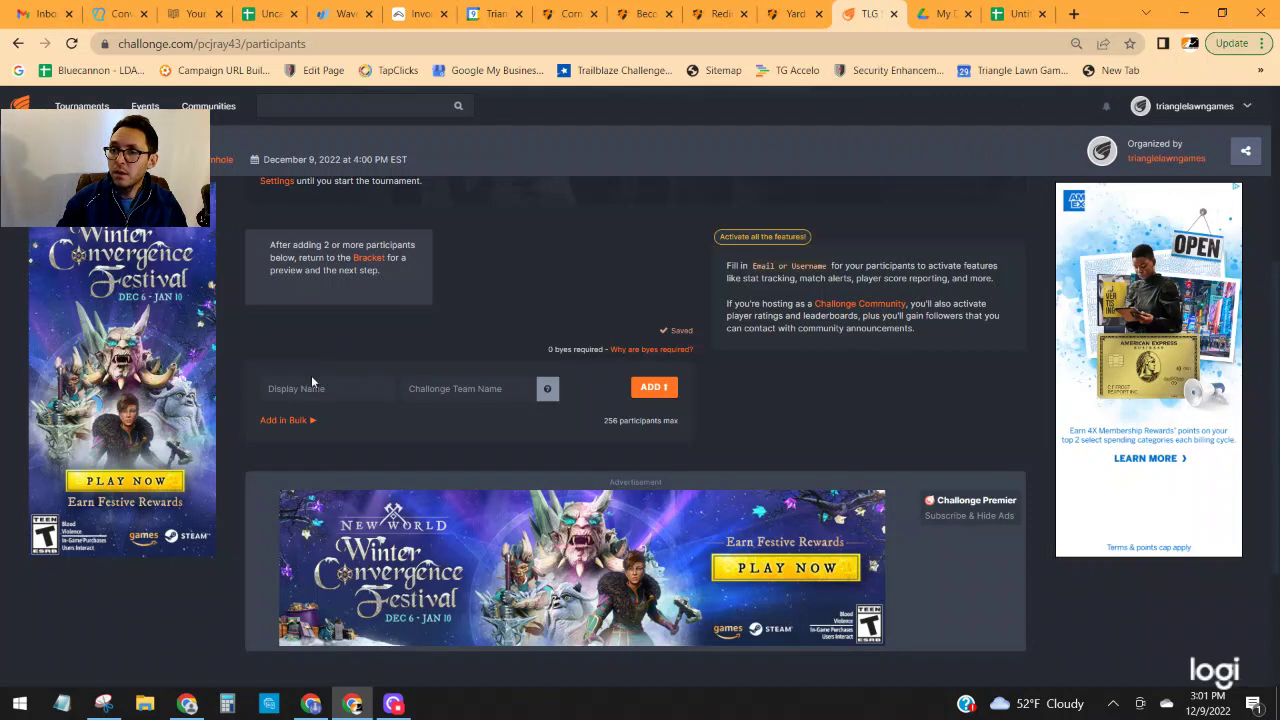
pyautogui.click(295, 420)
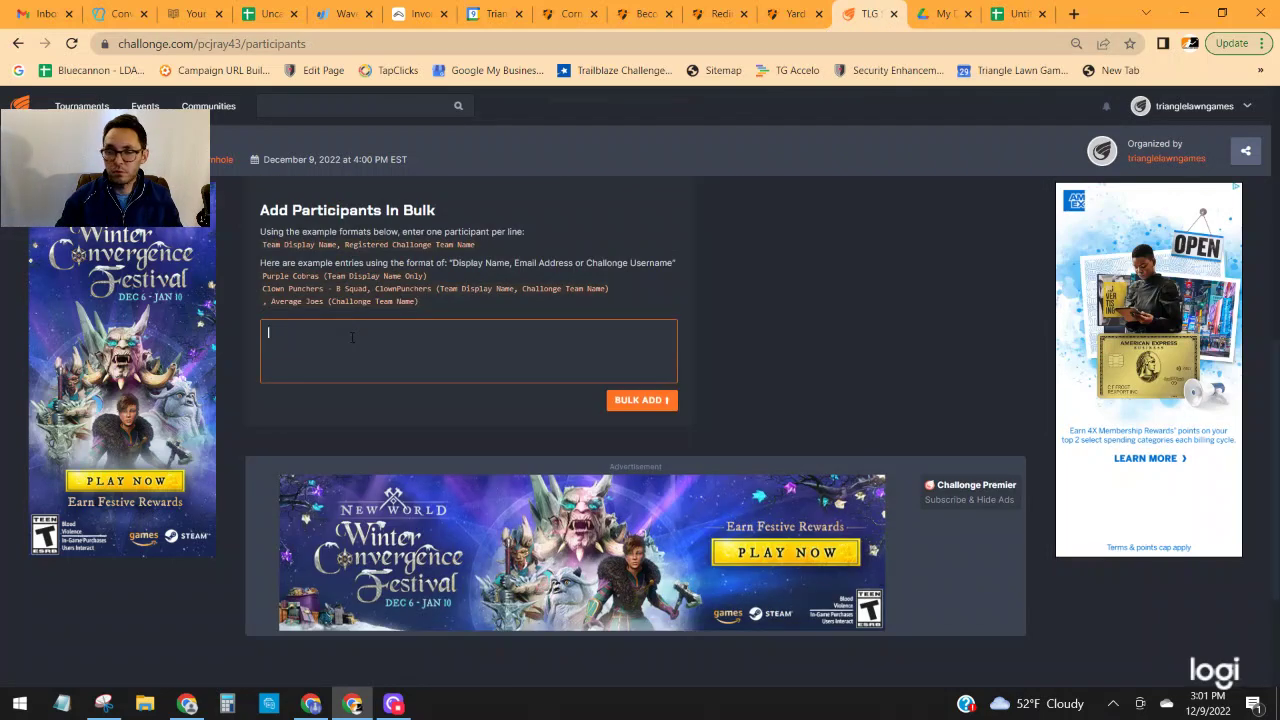
pyautogui.hotkey('ctrl', 'v')
pyautogui.click(631, 399)
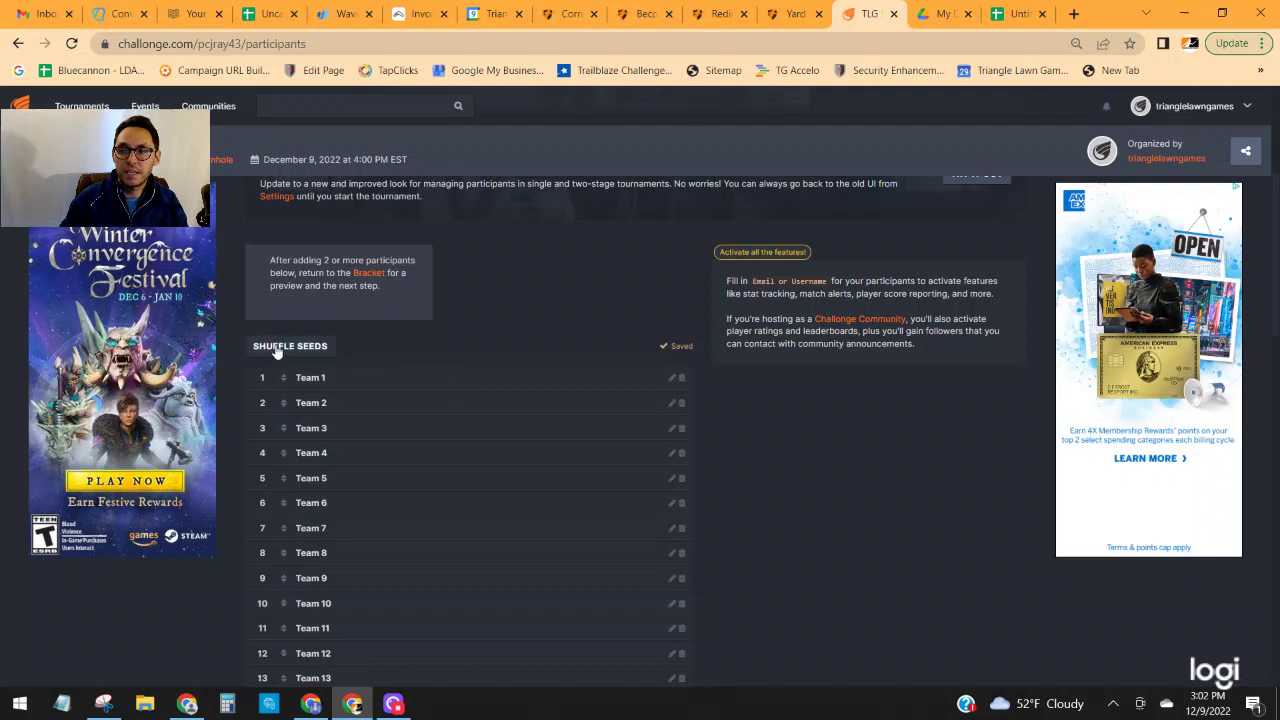
# Shuffle the seeds of the 32 teams and confirm.
pyautogui.click(278, 347)
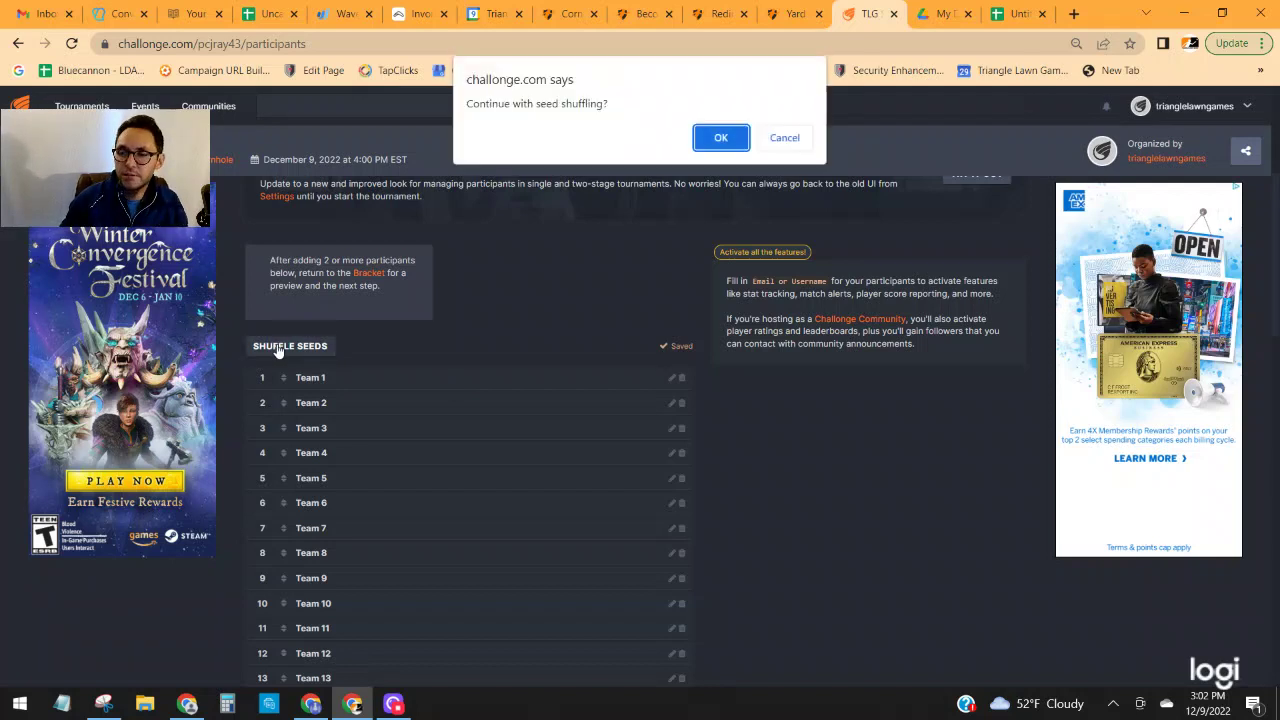
pyautogui.click(720, 140)
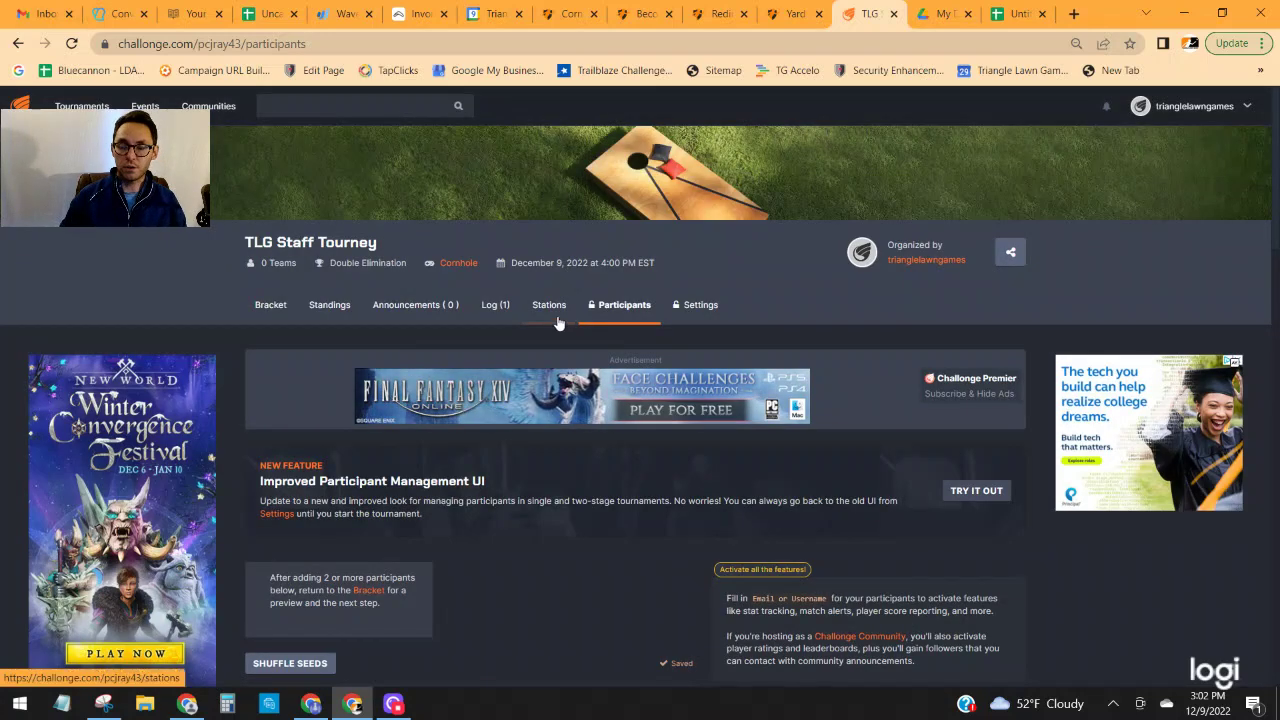
# Create two stations on the Stations page, named Set 1 and Set 2.
pyautogui.click(554, 310)
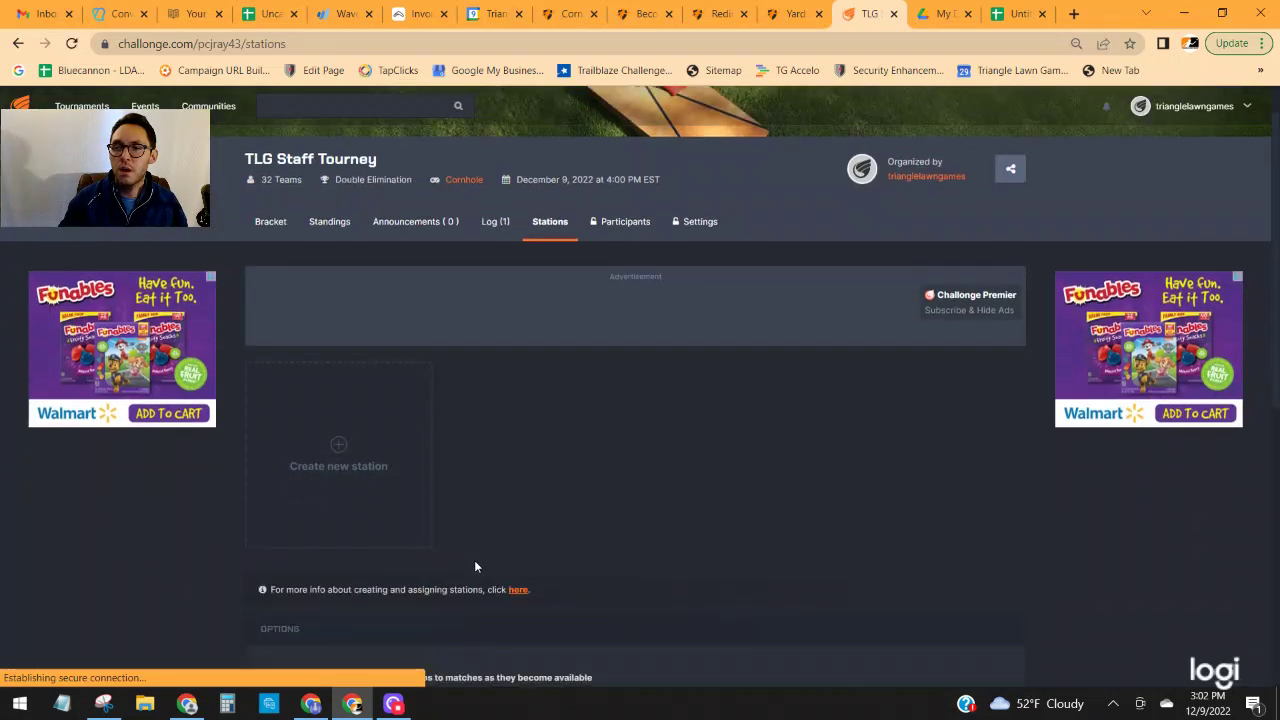
pyautogui.click(360, 463)
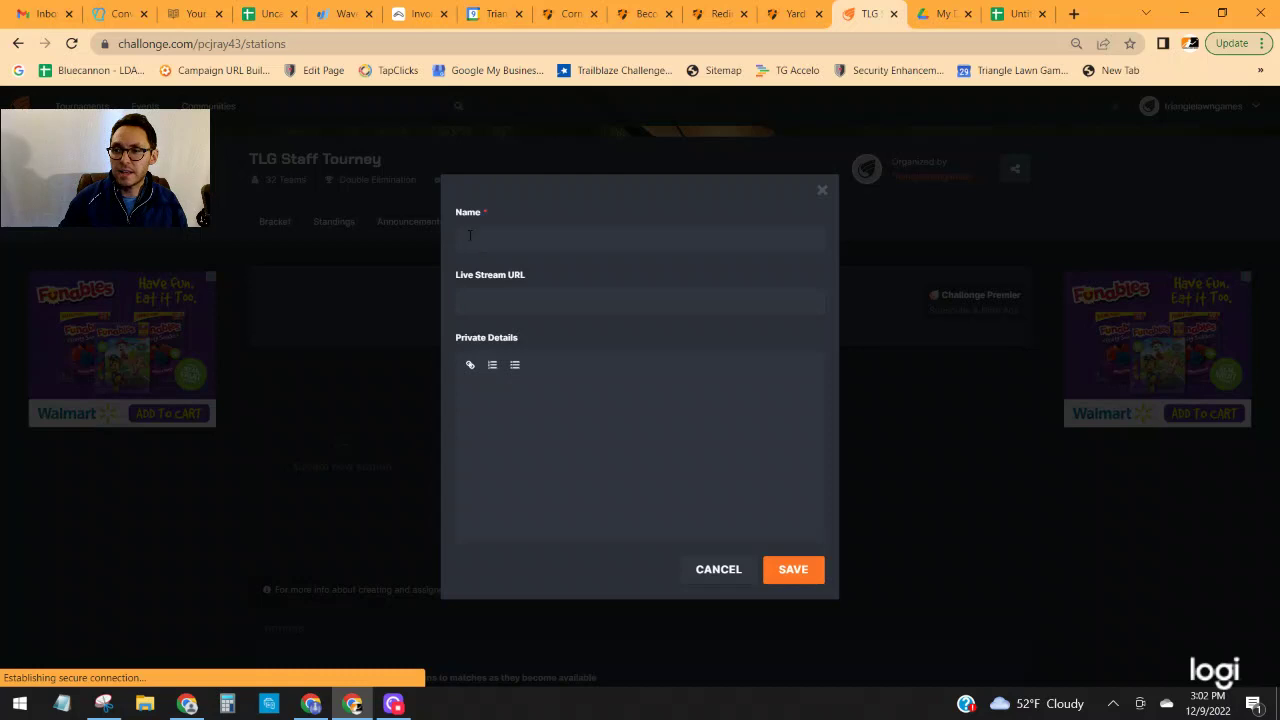
pyautogui.click(467, 234)
pyautogui.write('Sel')
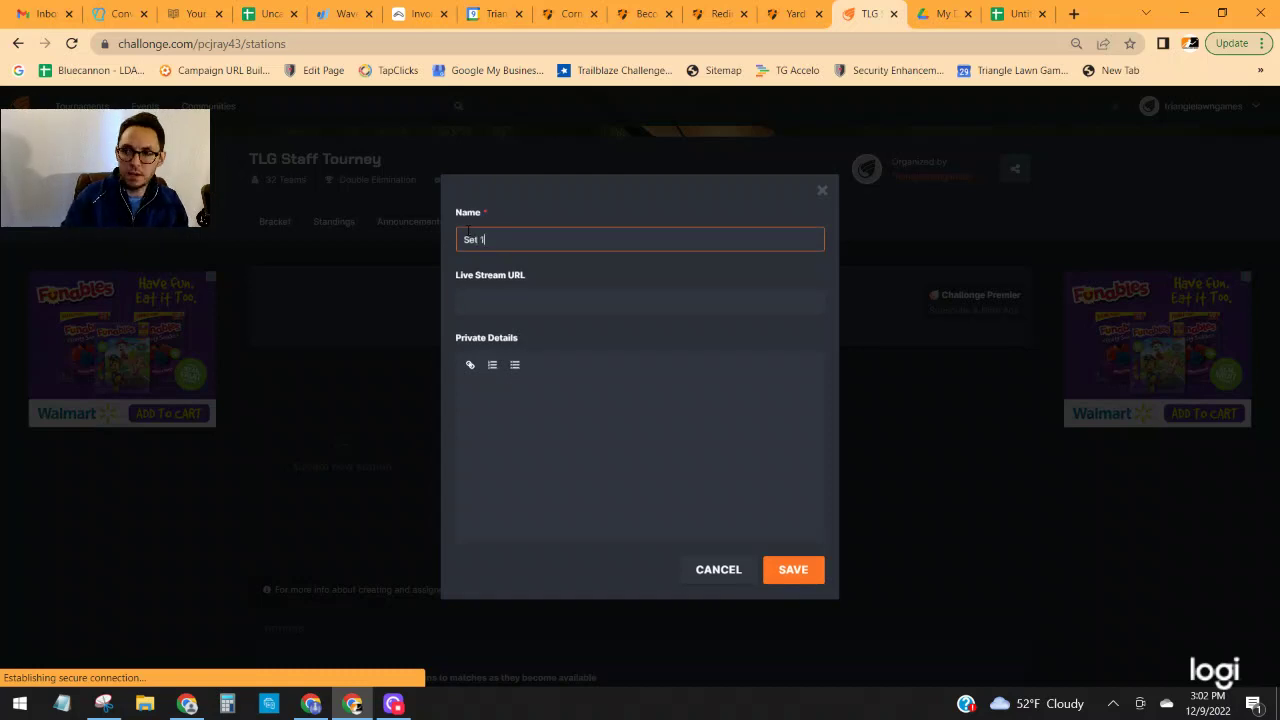
pyautogui.click(806, 572)
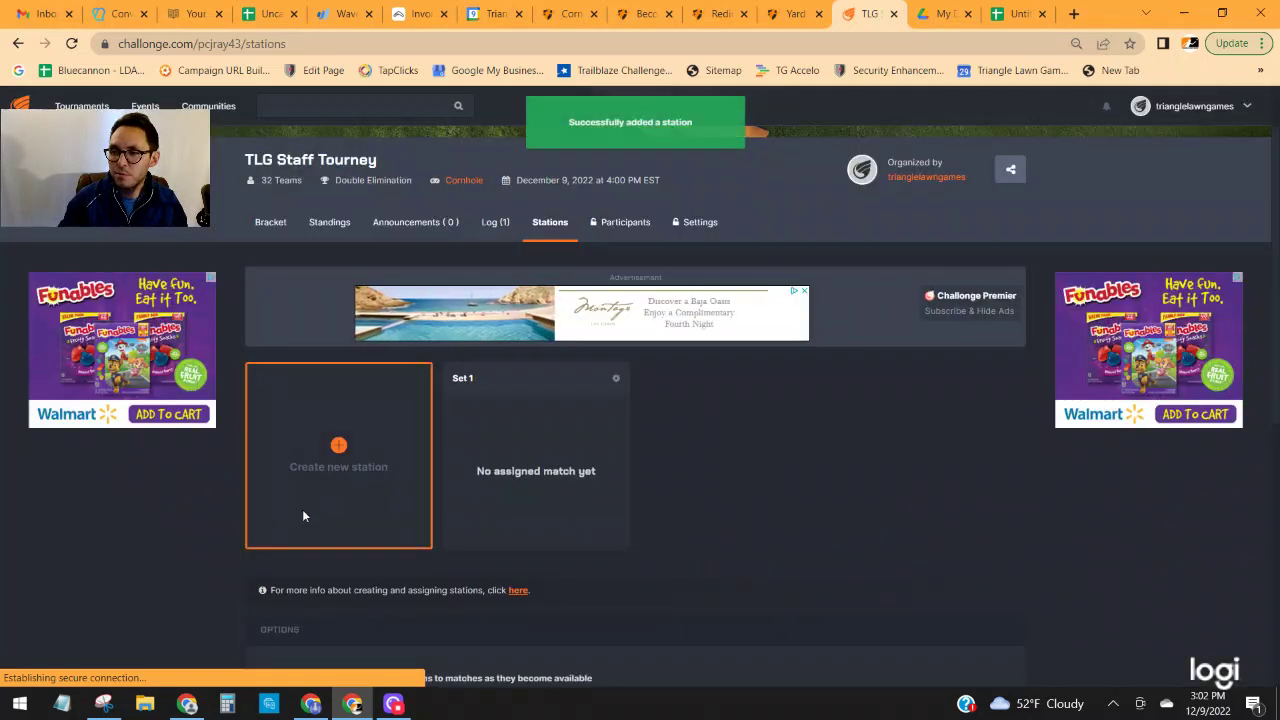
pyautogui.click(304, 516)
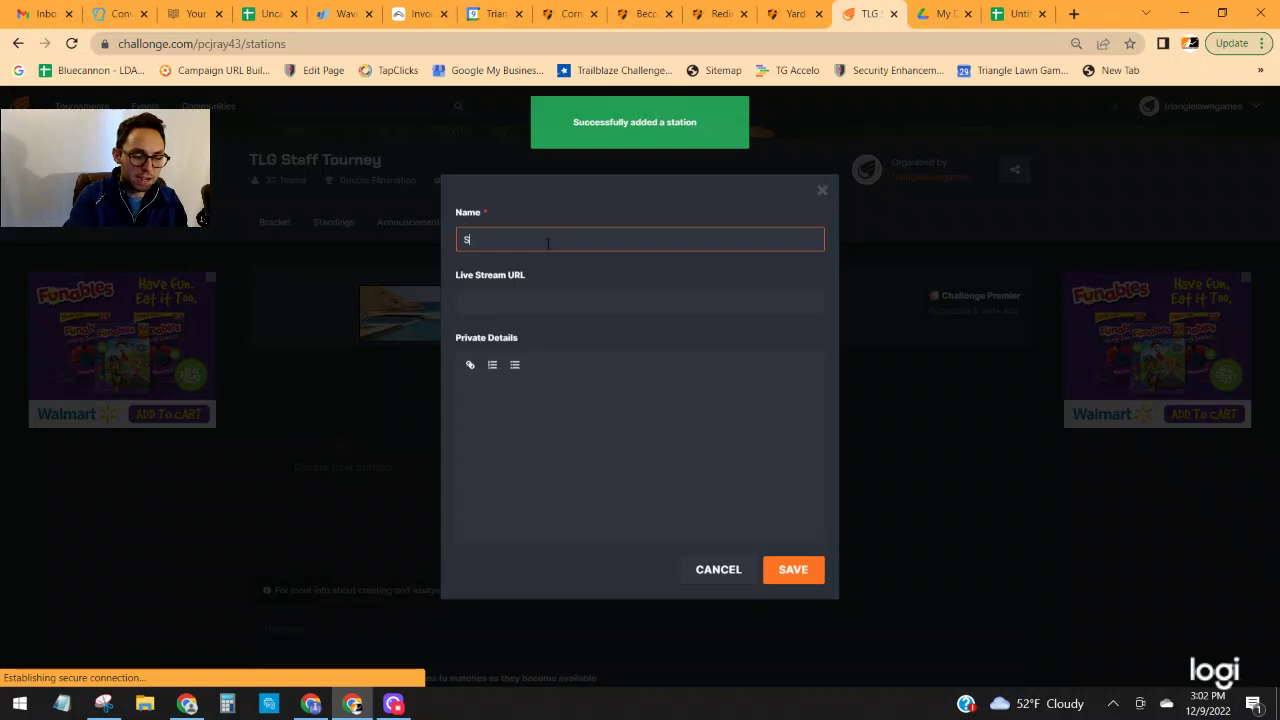
pyautogui.write('Set 2')
pyautogui.click(803, 570)
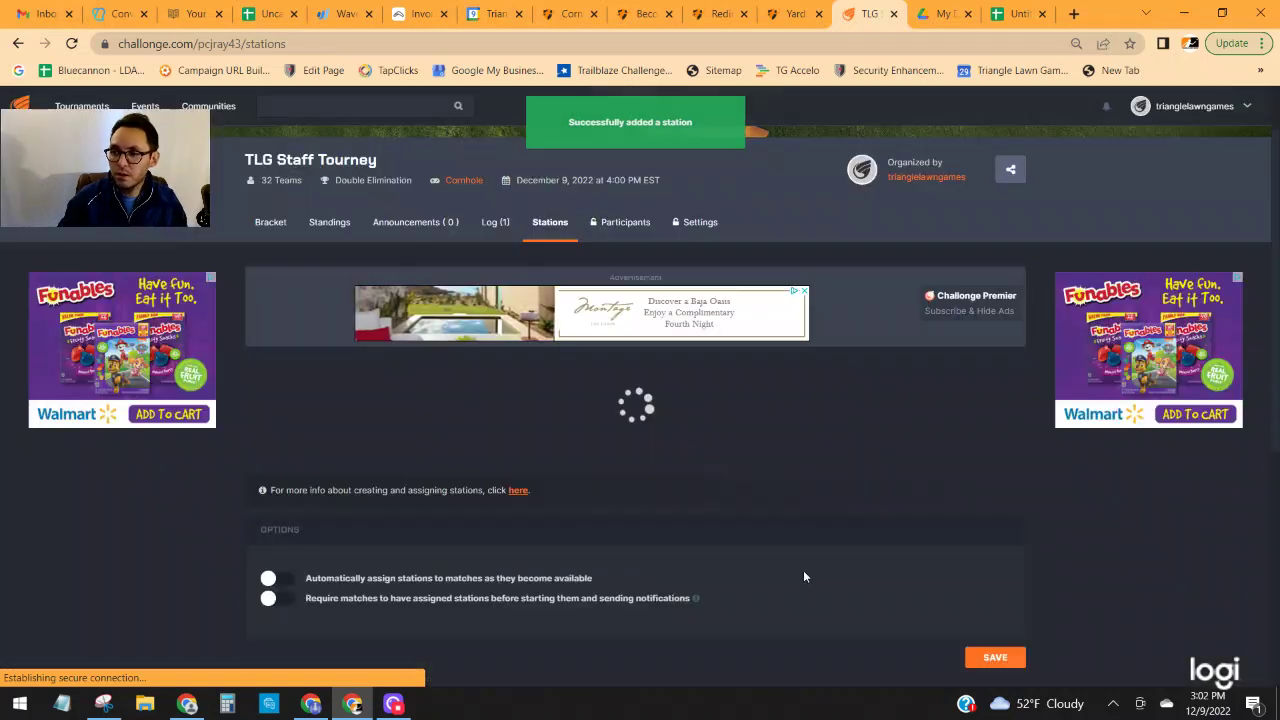
# Add a third station named Set 3, then begin another new station.
pyautogui.click(330, 446)
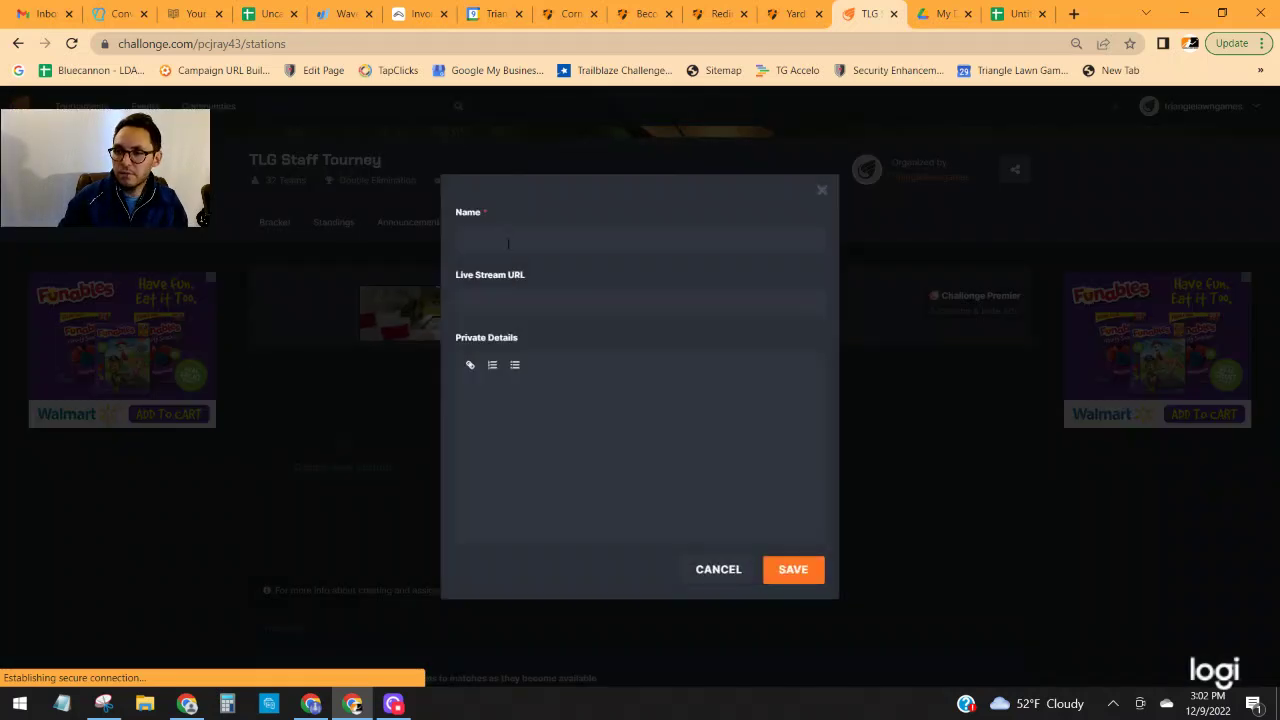
pyautogui.write('Set 3')
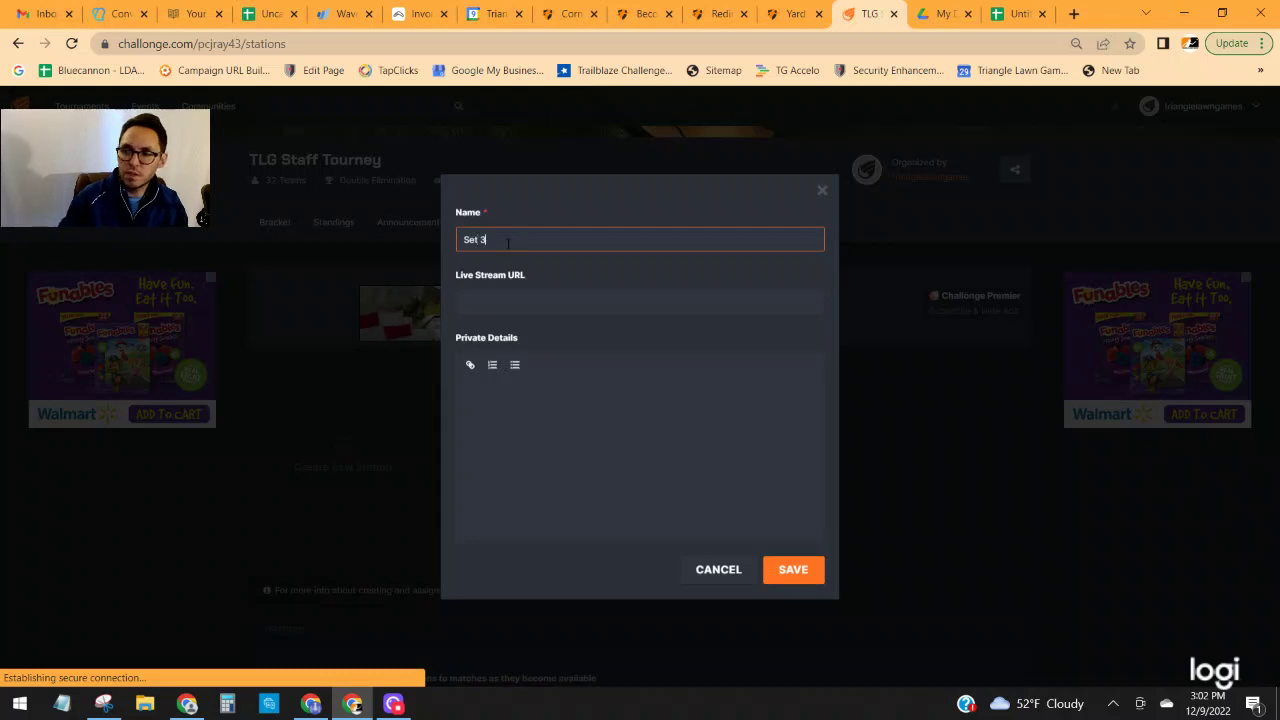
pyautogui.click(801, 577)
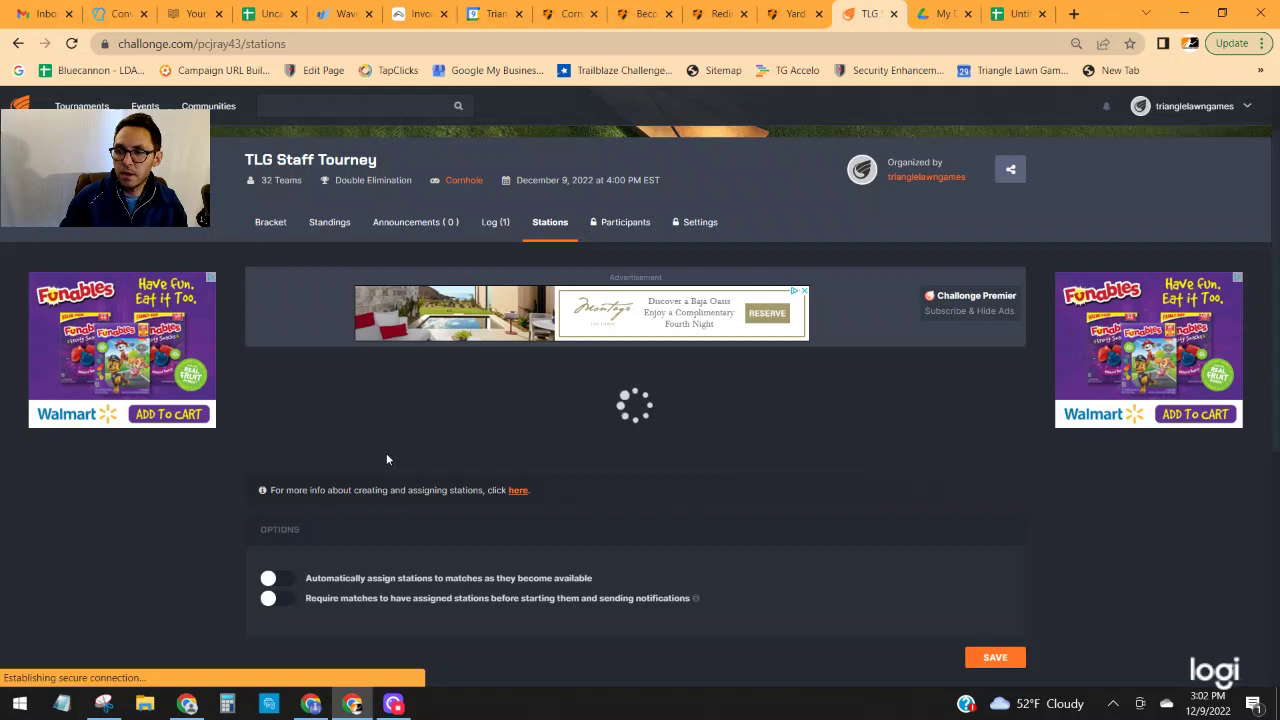
pyautogui.scroll(-1, 379, 474)
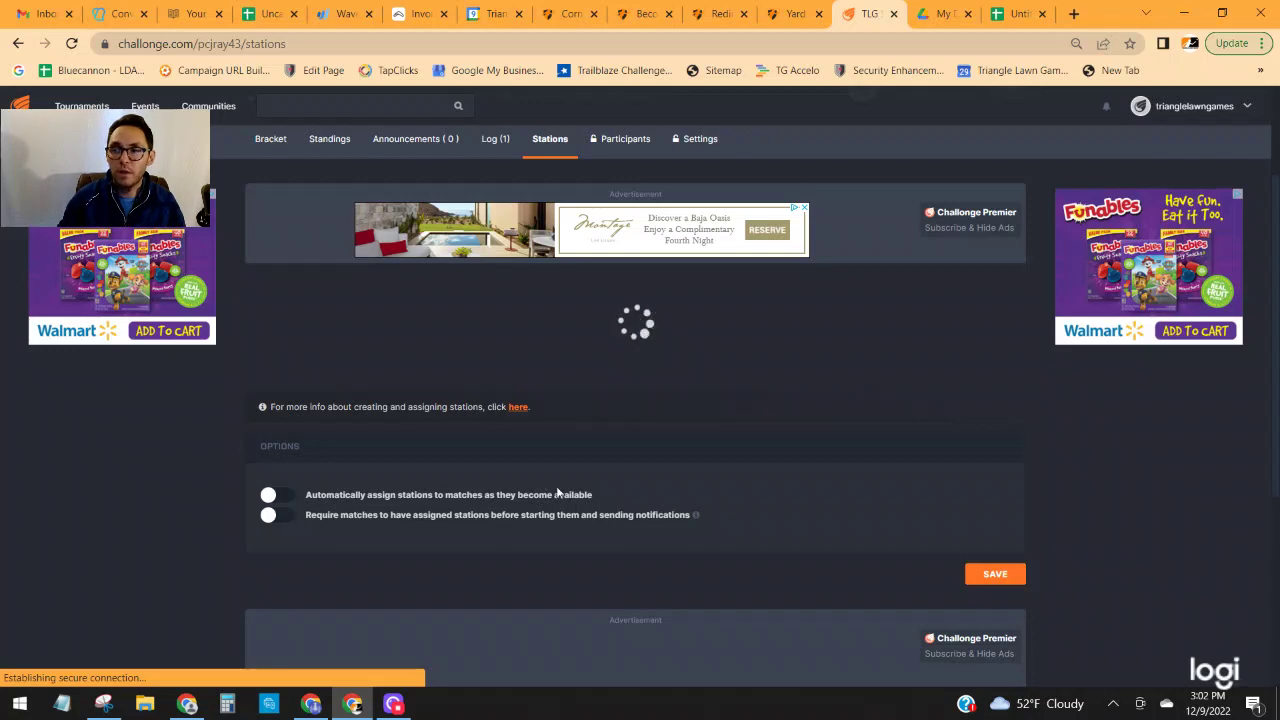
pyautogui.scroll(2, 558, 492)
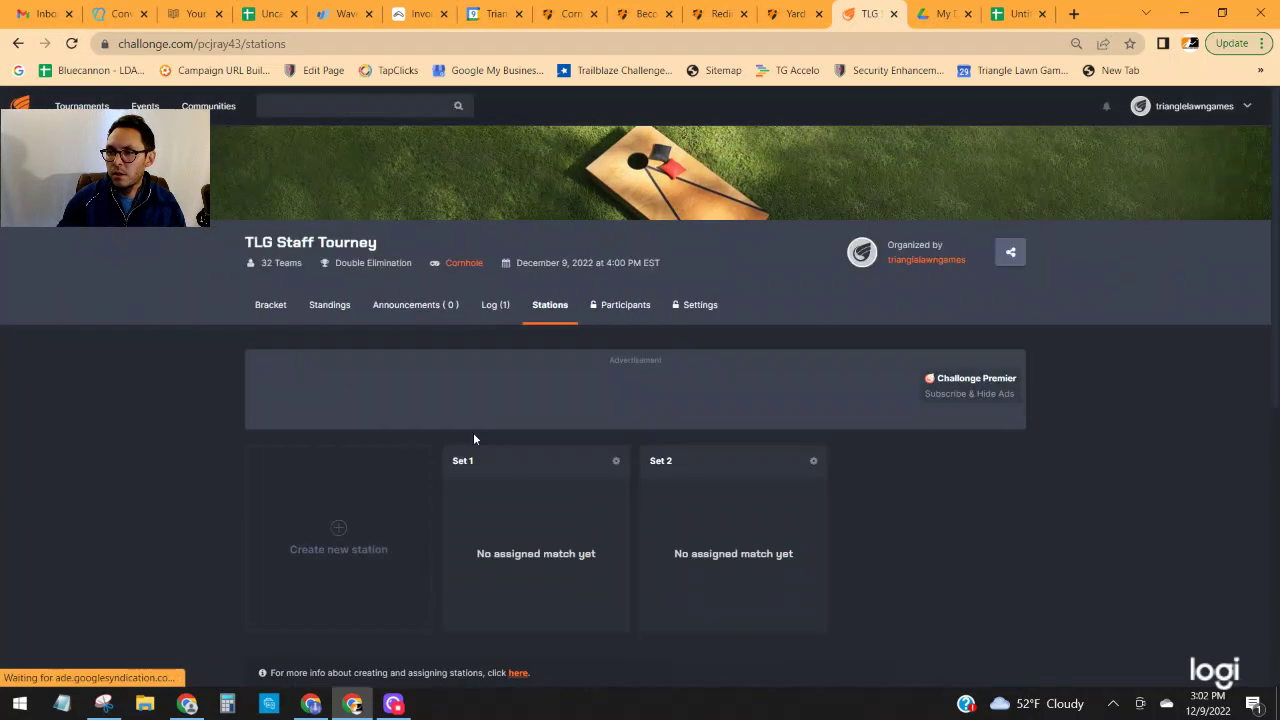
pyautogui.click(339, 529)
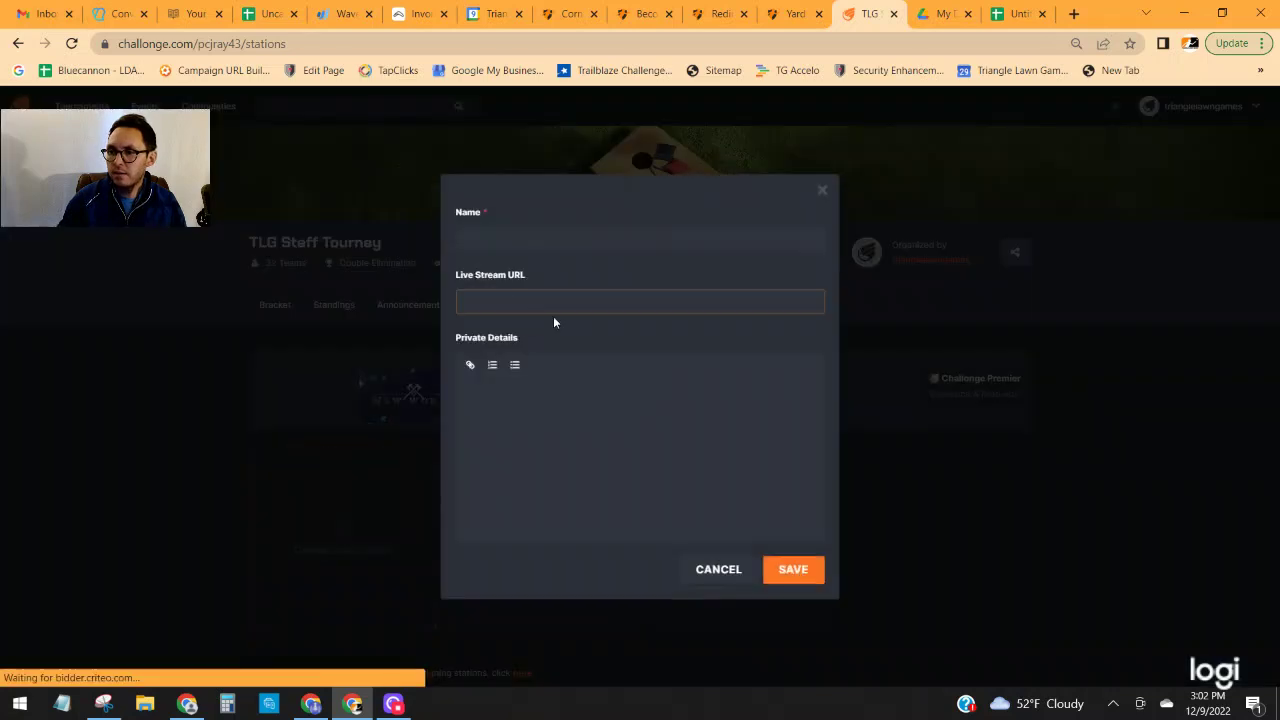
# Create stations named Set 3, Set 4 and Set 5.
pyautogui.click(526, 240)
pyautogui.write('Set 3')
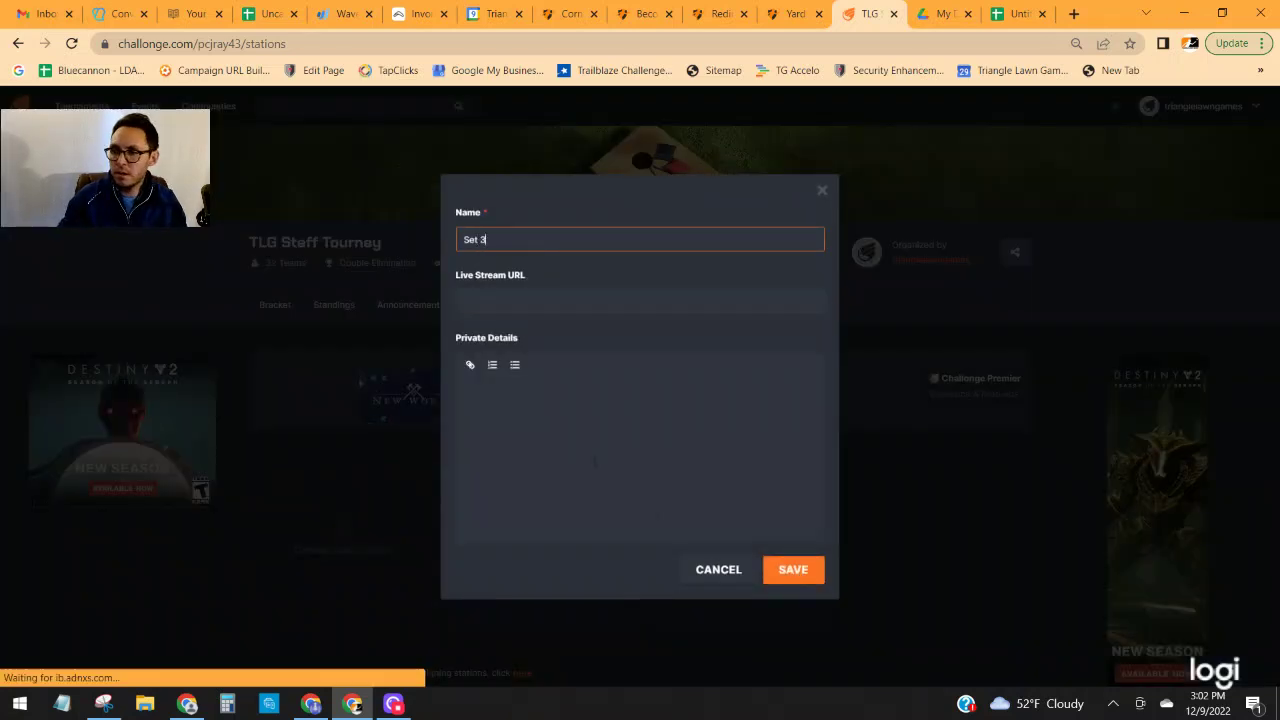
pyautogui.click(806, 570)
pyautogui.click(342, 527)
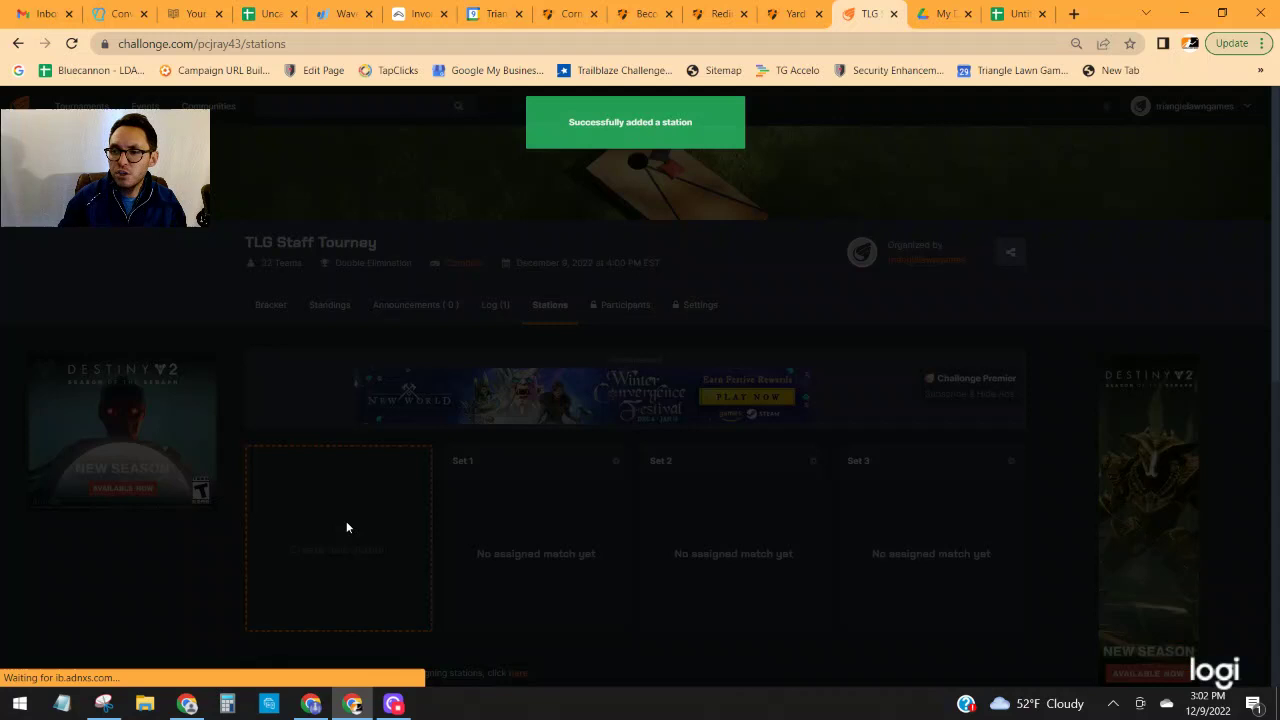
pyautogui.click(493, 238)
pyautogui.write('Se')
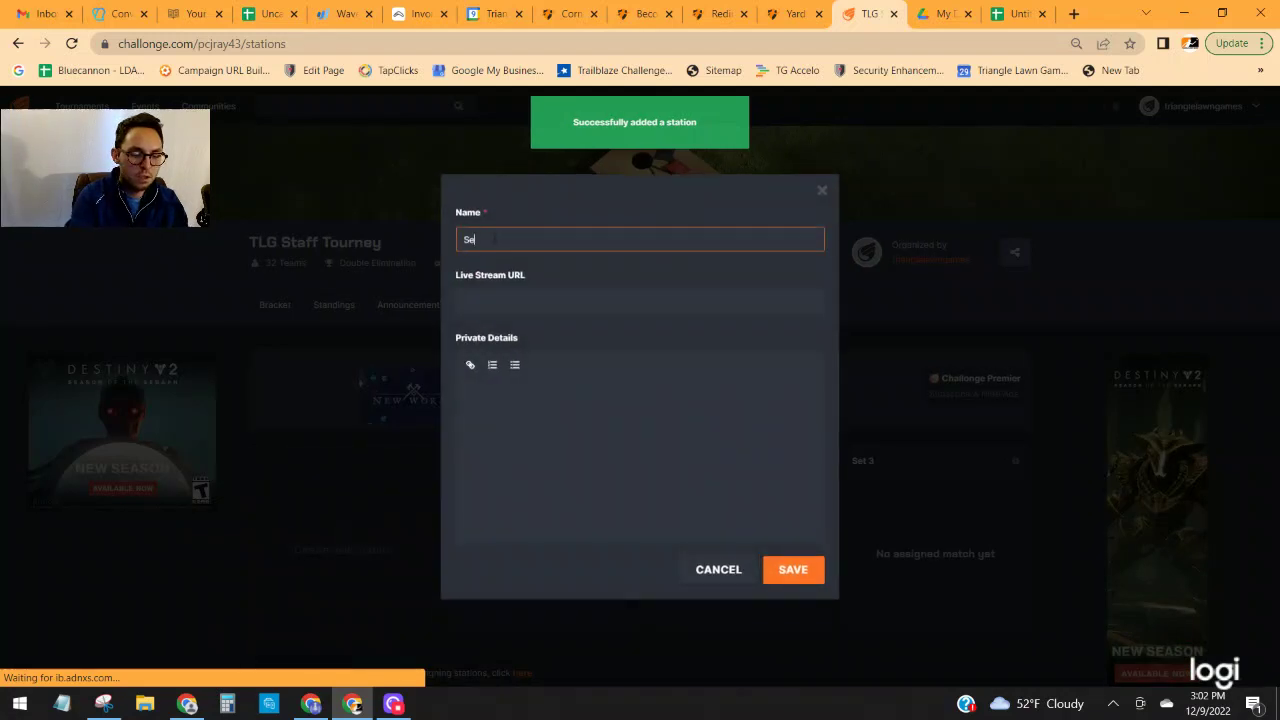
pyautogui.write('t 4')
pyautogui.click(806, 578)
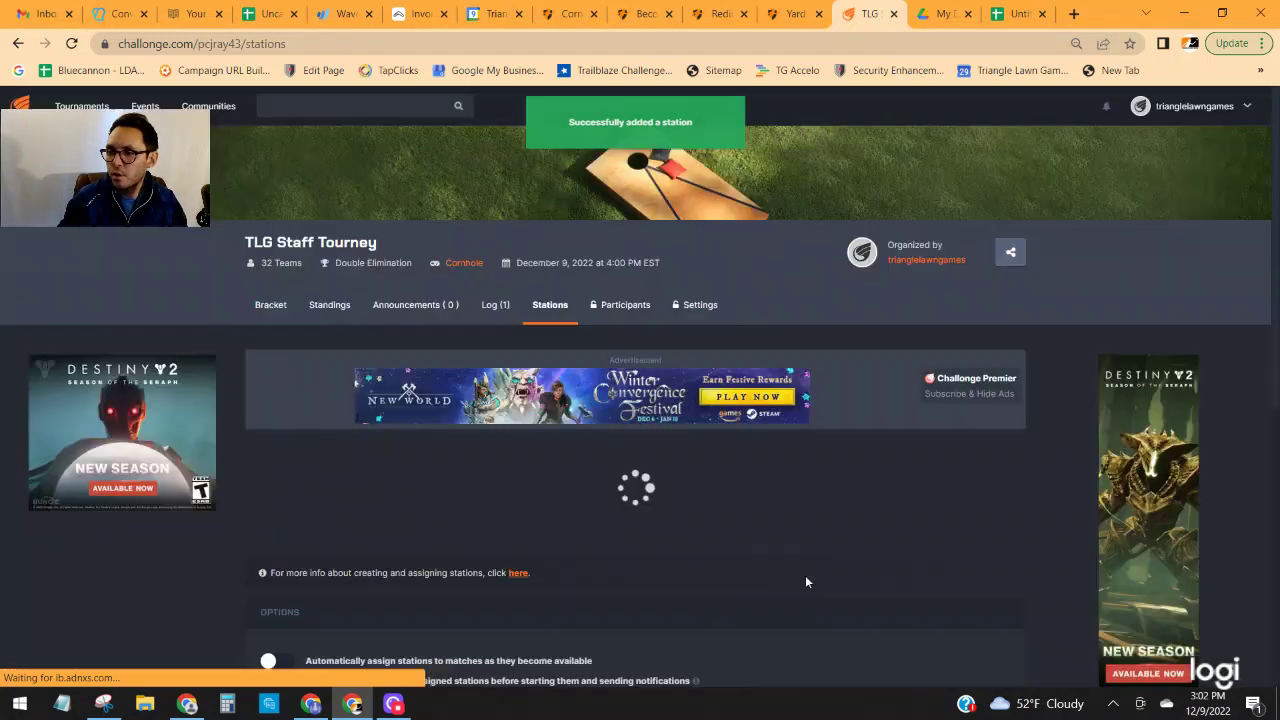
pyautogui.click(350, 519)
pyautogui.click(493, 249)
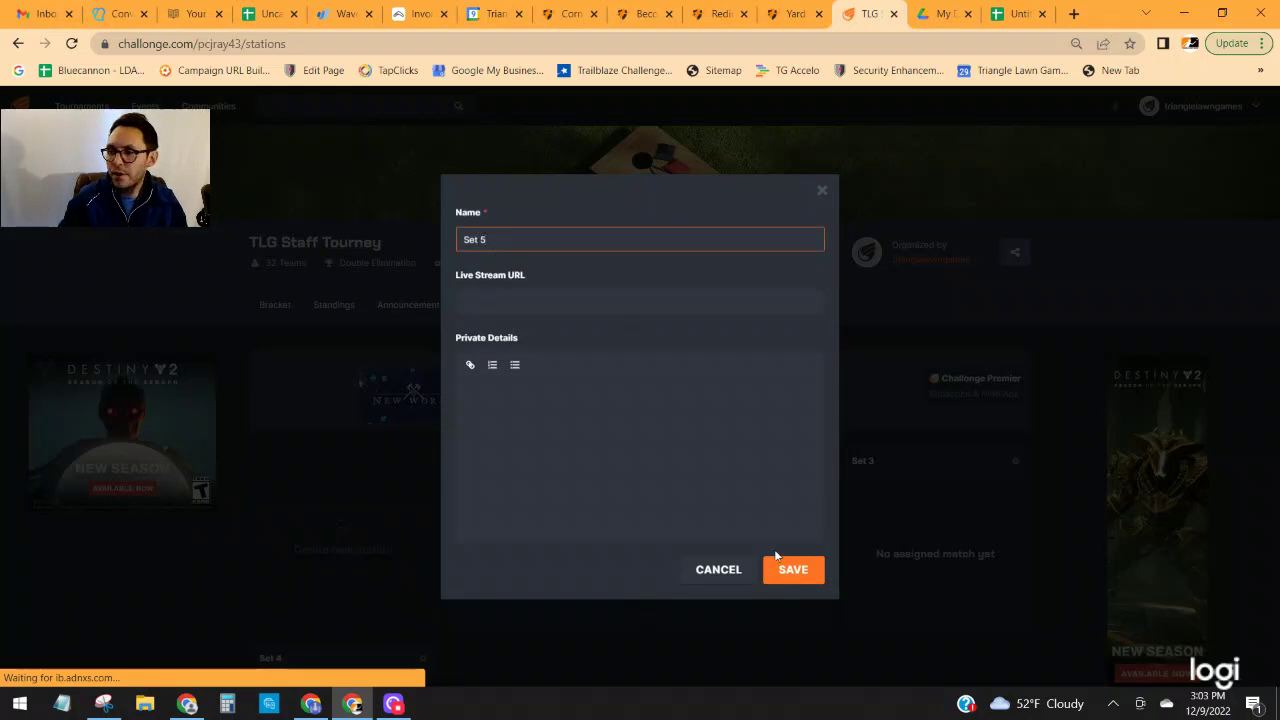
pyautogui.click(808, 569)
# Create stations named Set 6, Set 7 and Set 8.
pyautogui.click(350, 525)
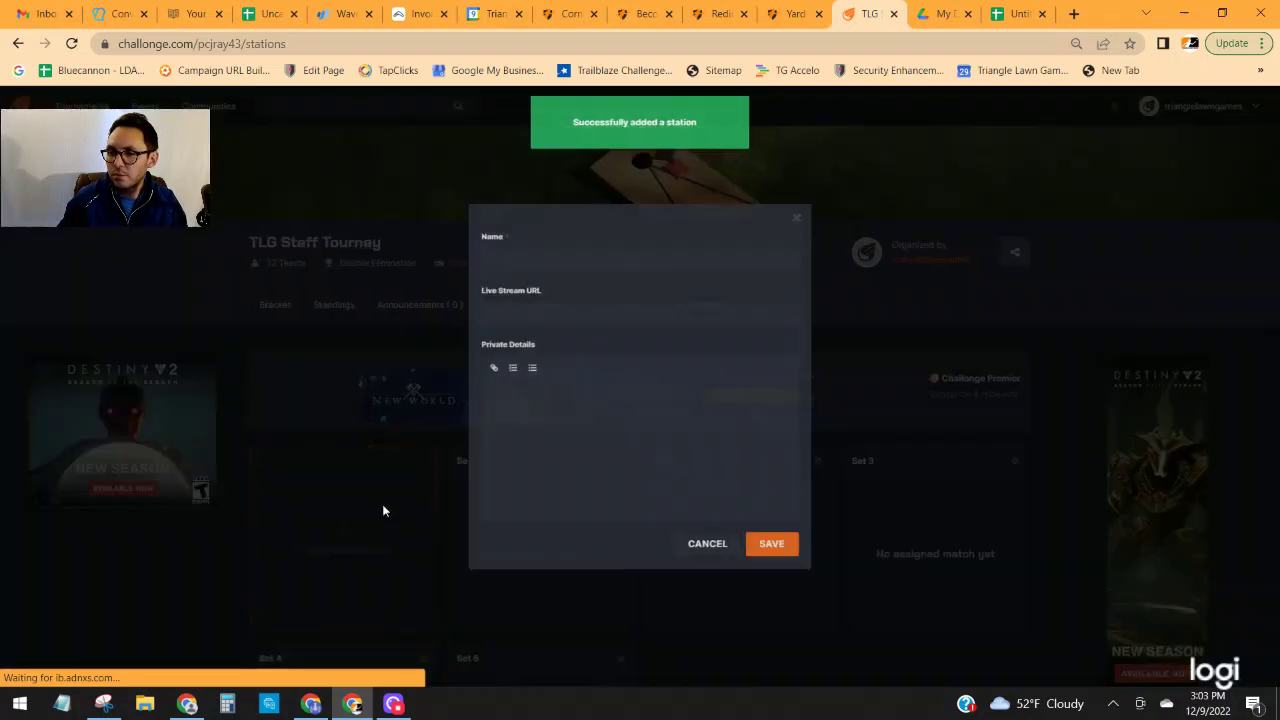
pyautogui.click(562, 234)
pyautogui.write('Set ')
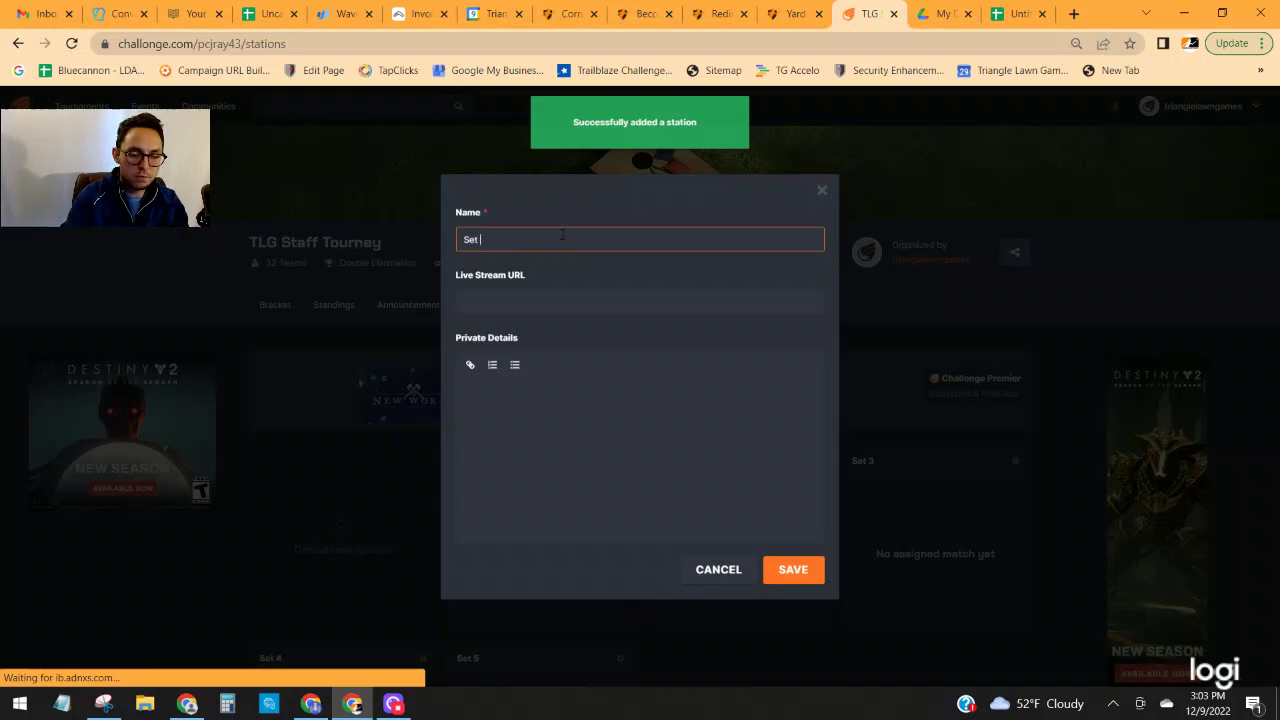
pyautogui.write('6')
pyautogui.click(793, 569)
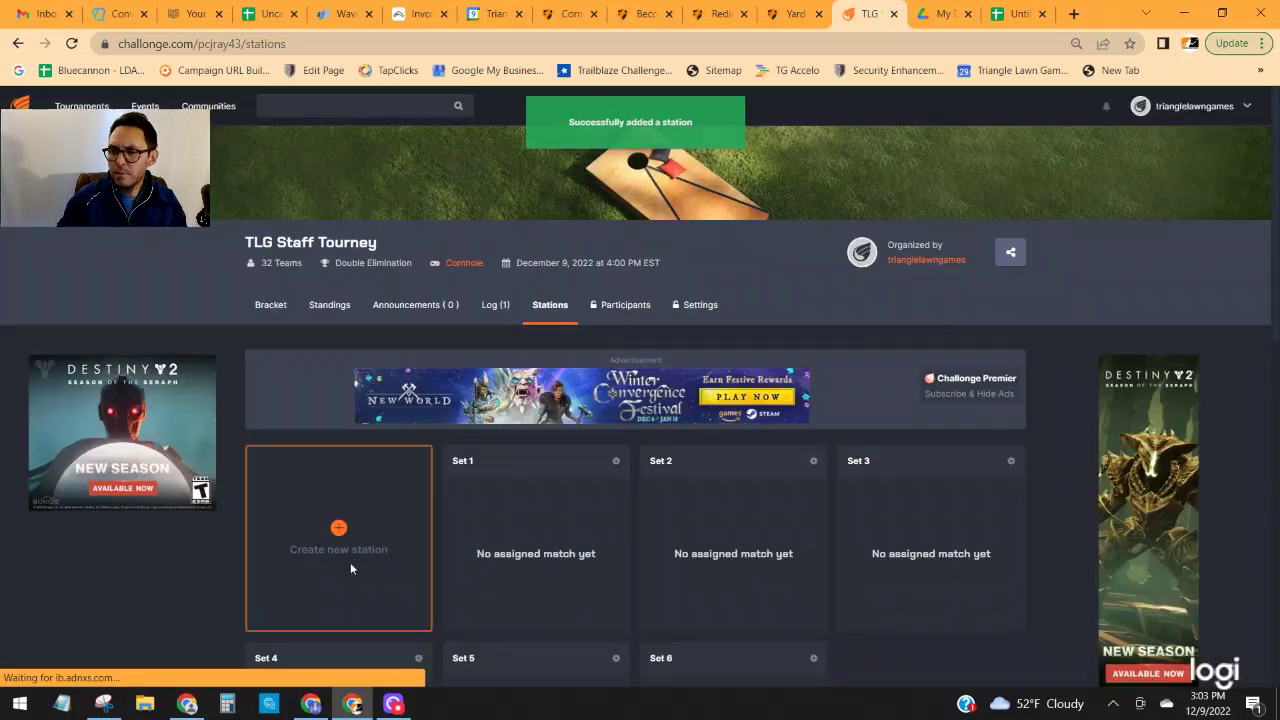
pyautogui.click(341, 528)
pyautogui.click(476, 241)
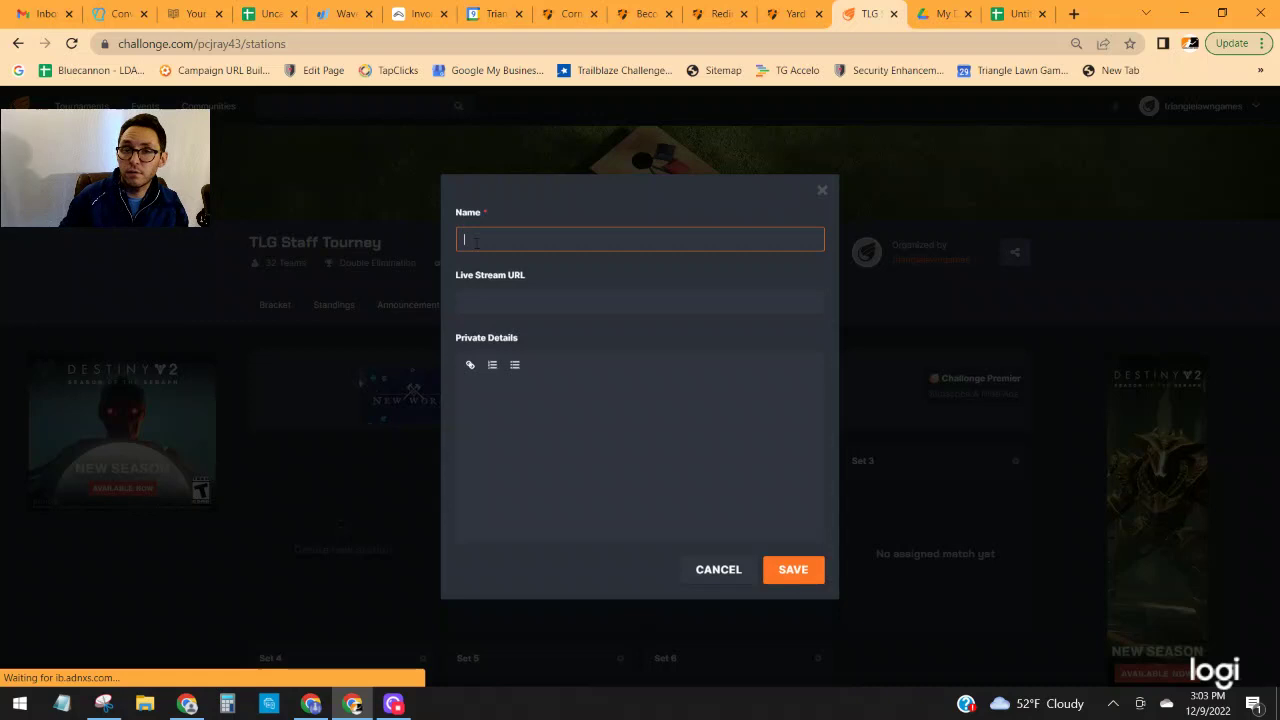
pyautogui.write('S')
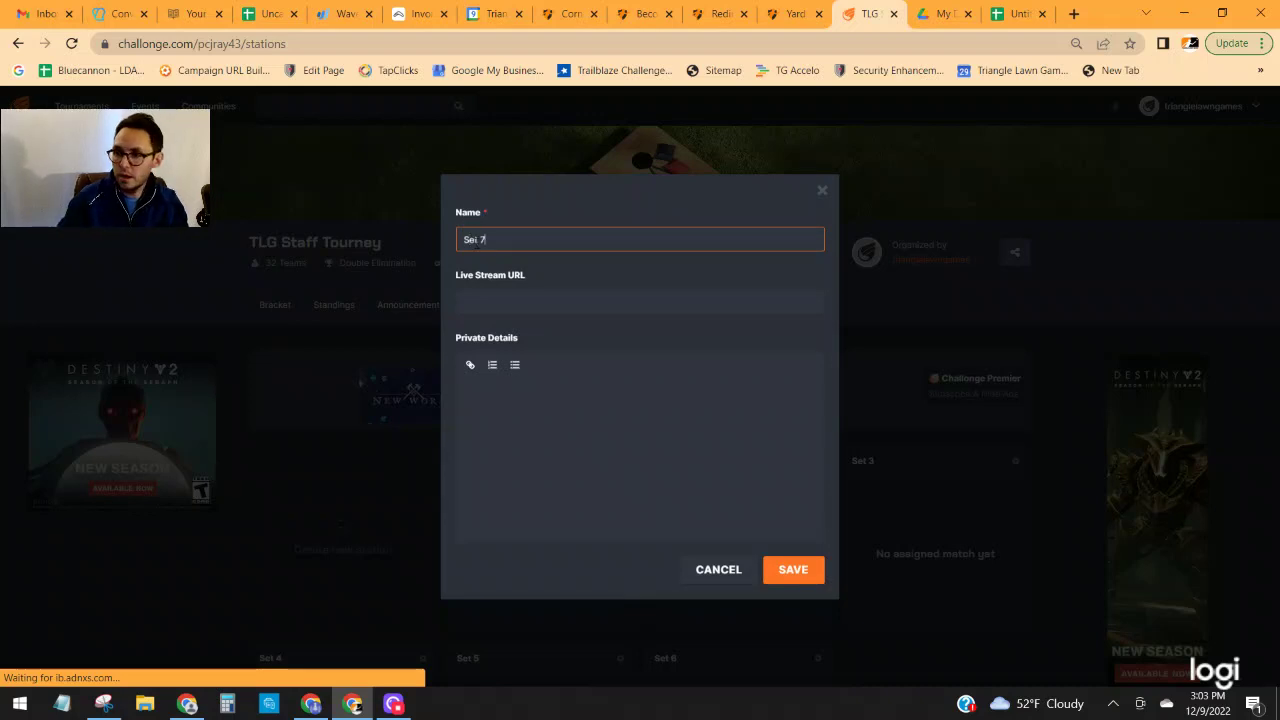
pyautogui.write('et 7')
pyautogui.click(800, 570)
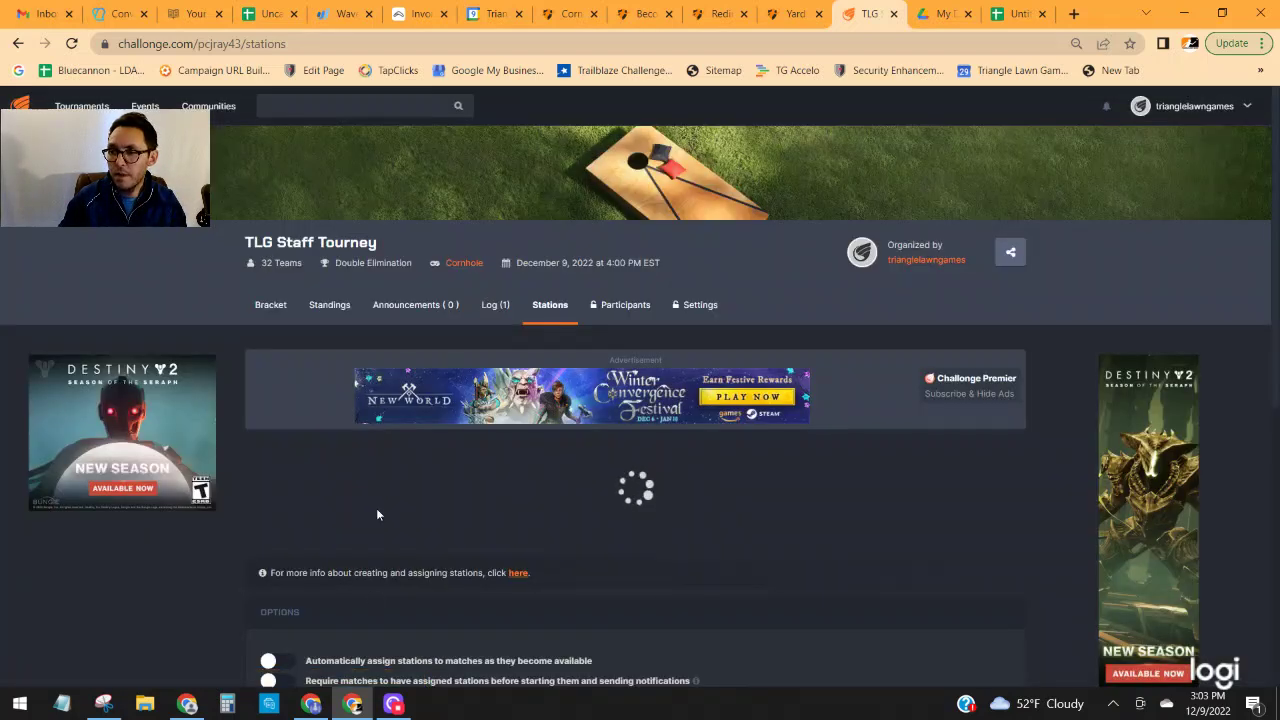
pyautogui.scroll(-1, 377, 507)
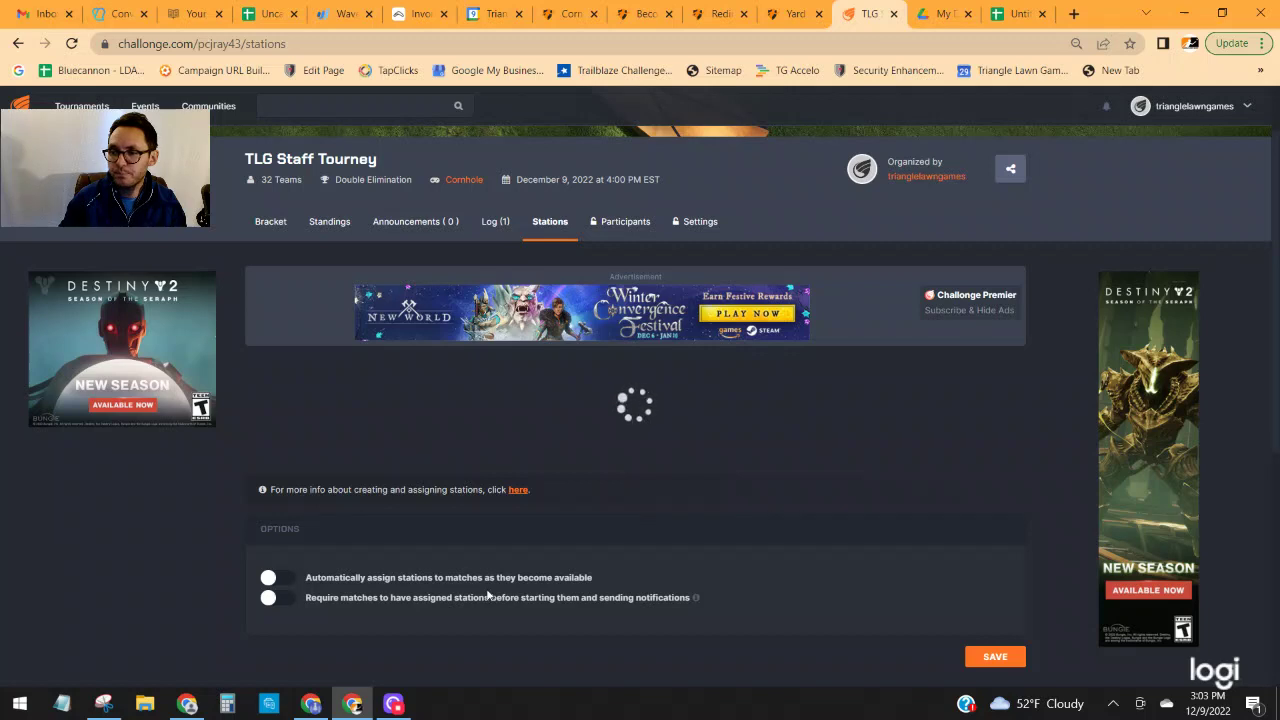
pyautogui.click(343, 450)
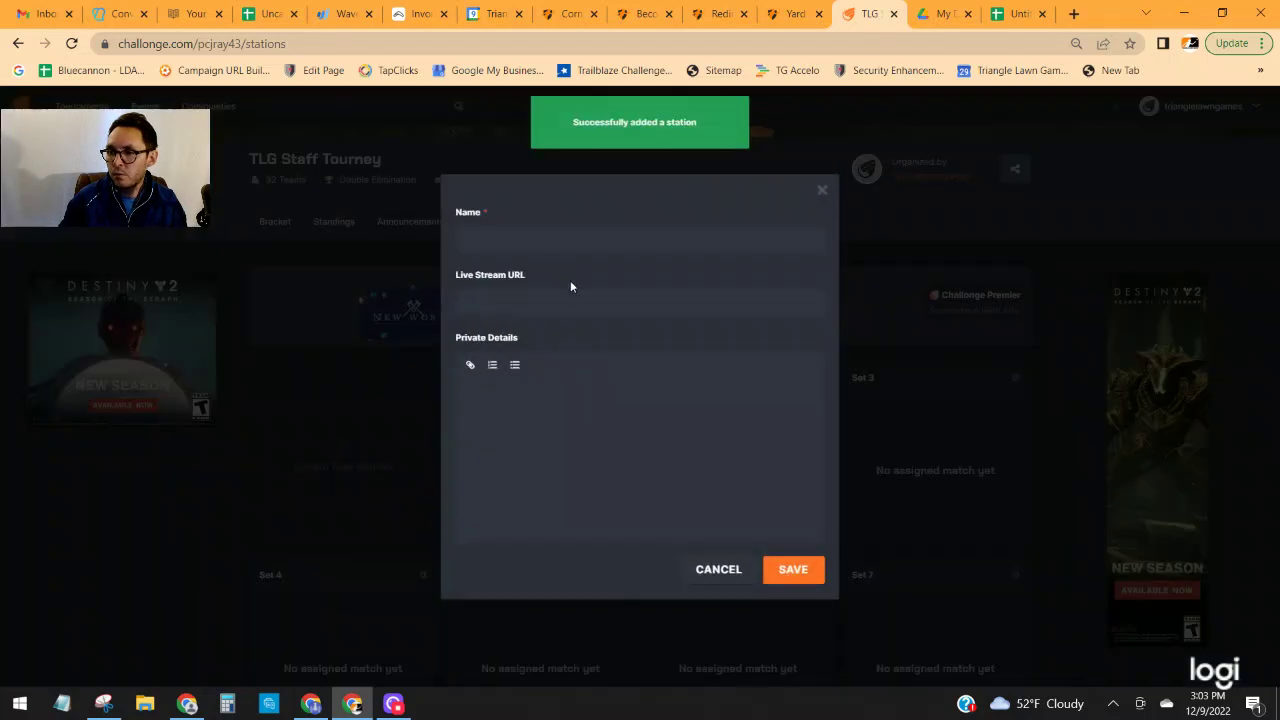
pyautogui.click(556, 242)
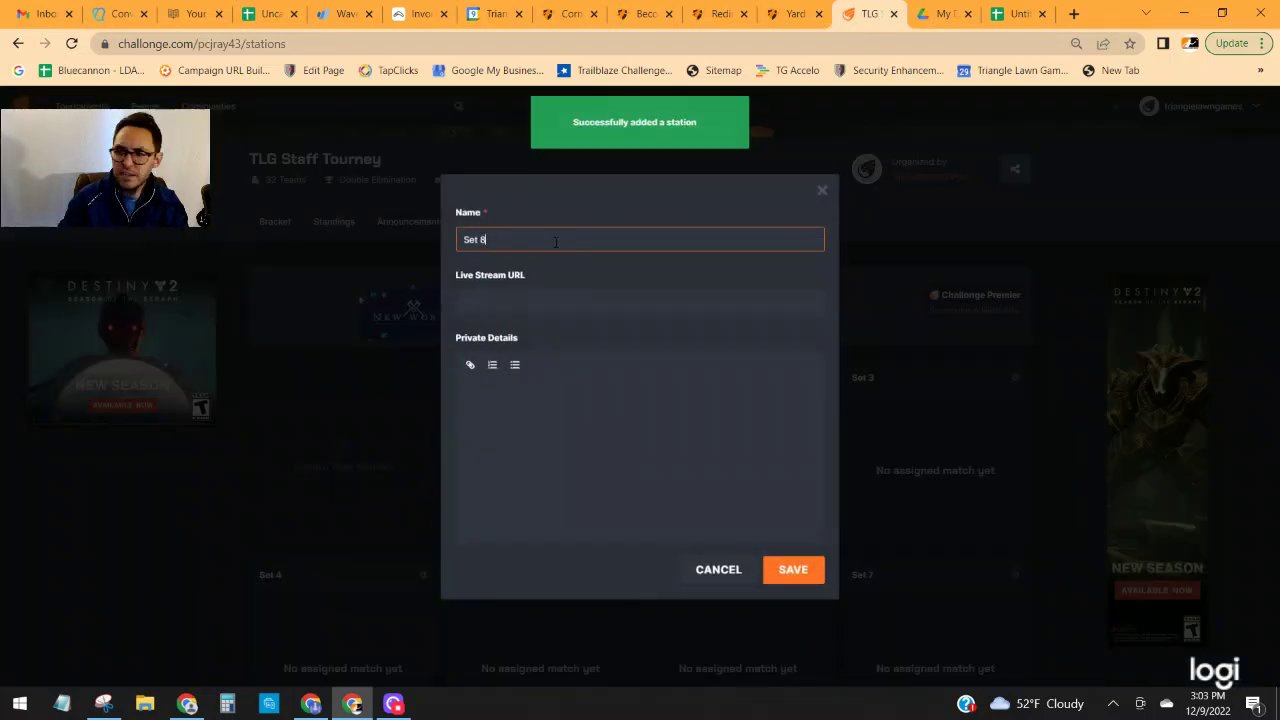
pyautogui.click(788, 568)
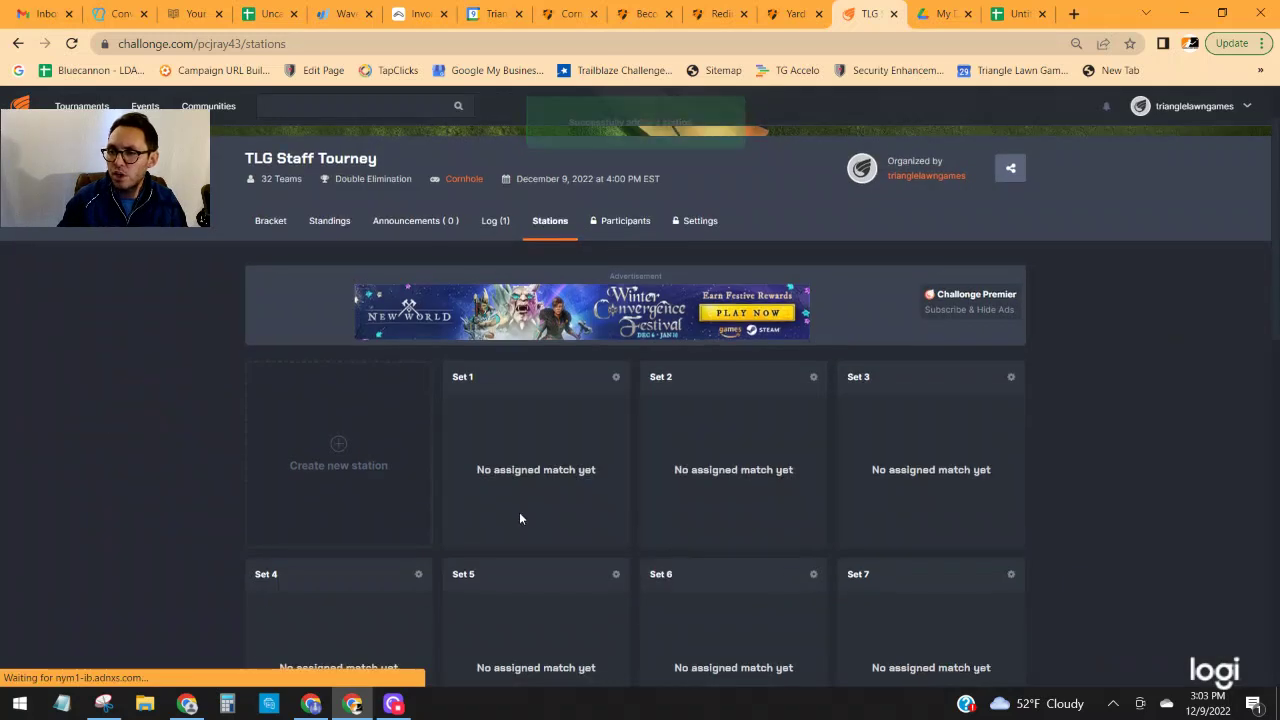
pyautogui.scroll(-4, 519, 510)
# Turn on automatic station assignment for matches and save the station settings.
pyautogui.scroll(-3, 454, 490)
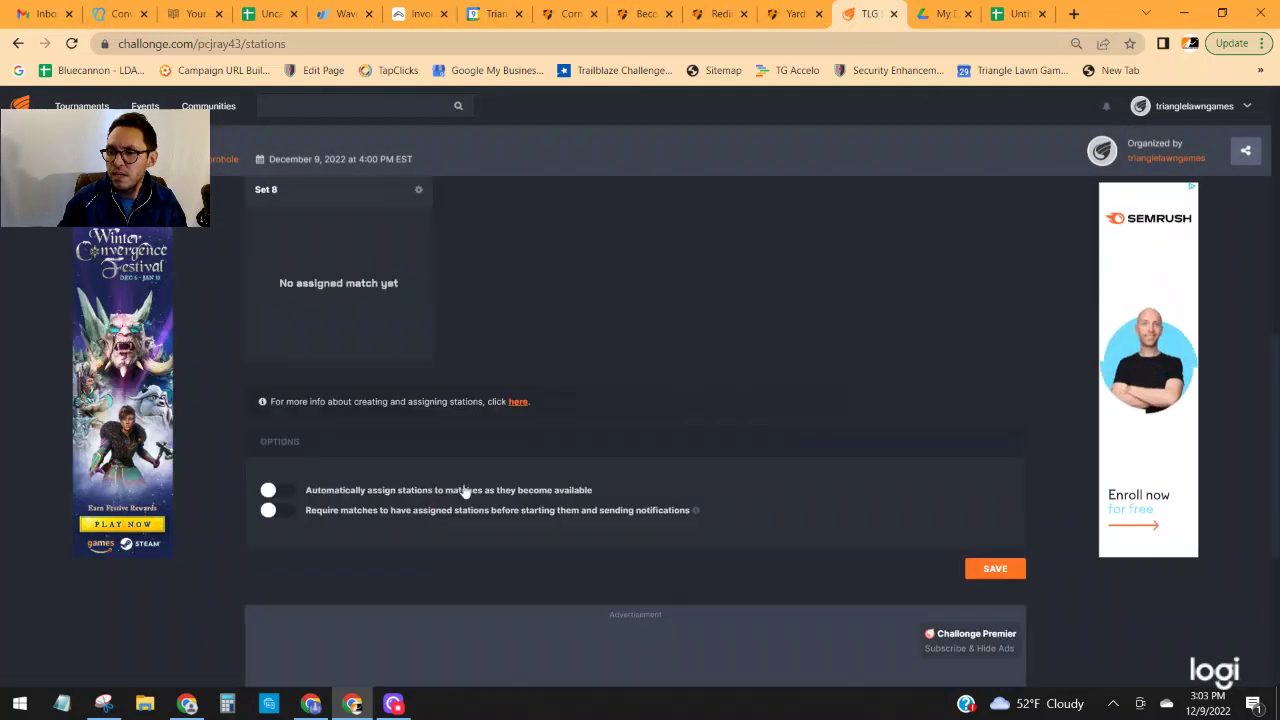
pyautogui.click(268, 491)
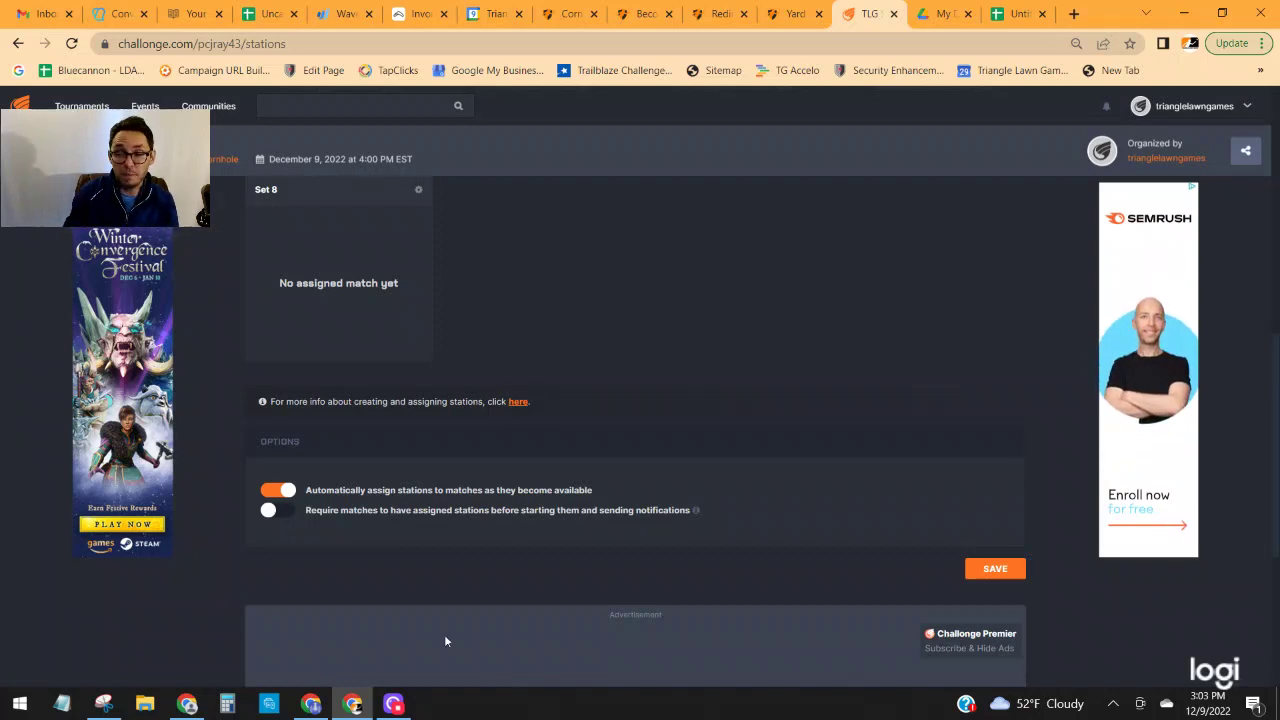
pyautogui.click(1005, 570)
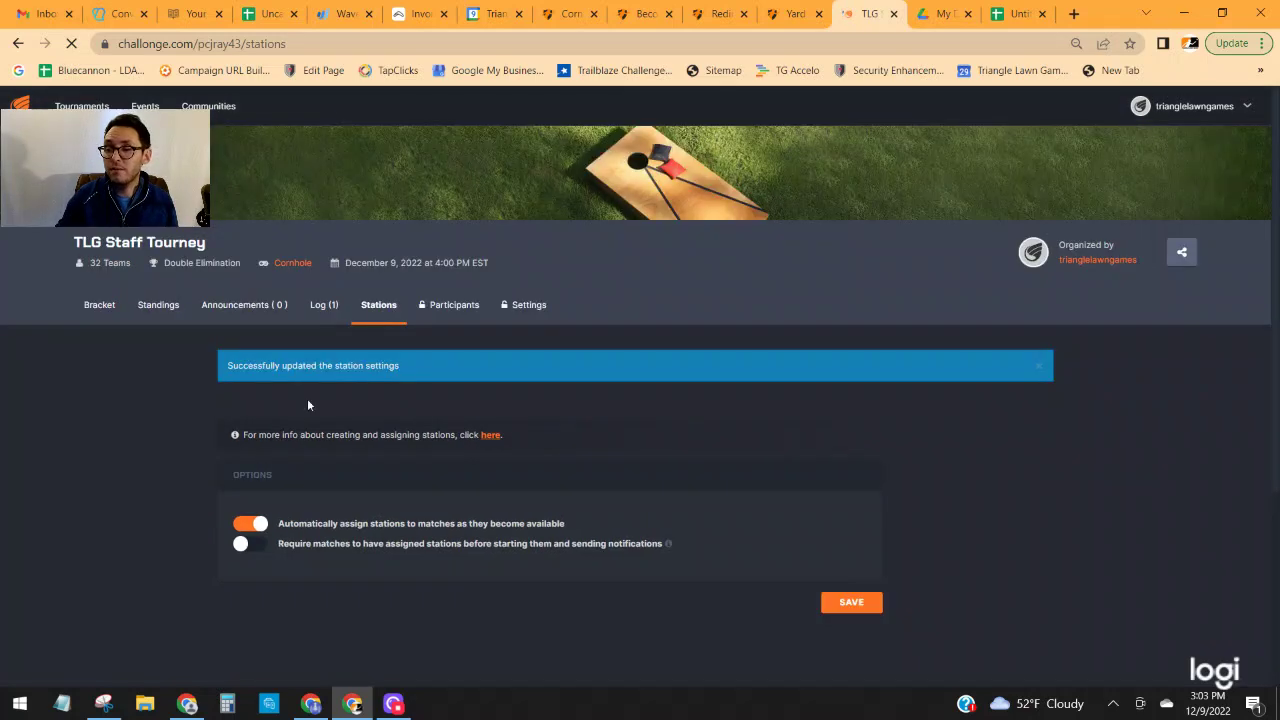
# Scroll down the settings page and go to the tournament's bracket.
pyautogui.scroll(-1, 375, 550)
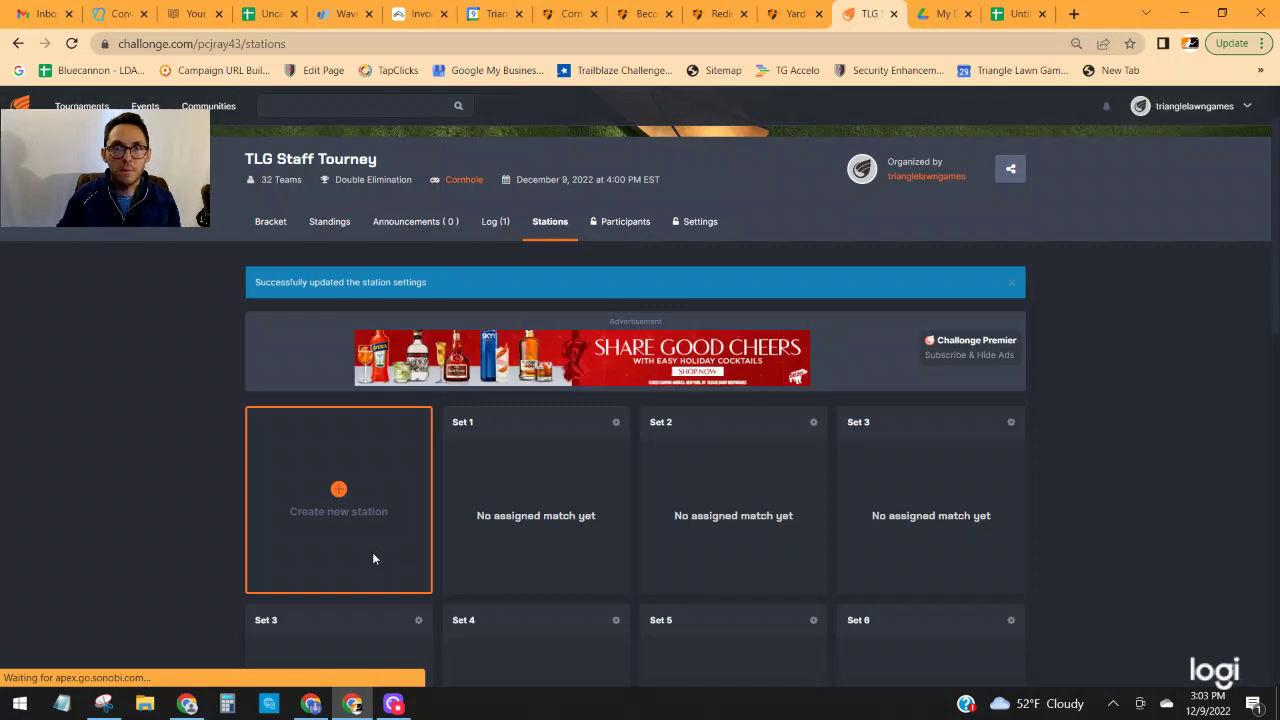
pyautogui.scroll(-5, 502, 359)
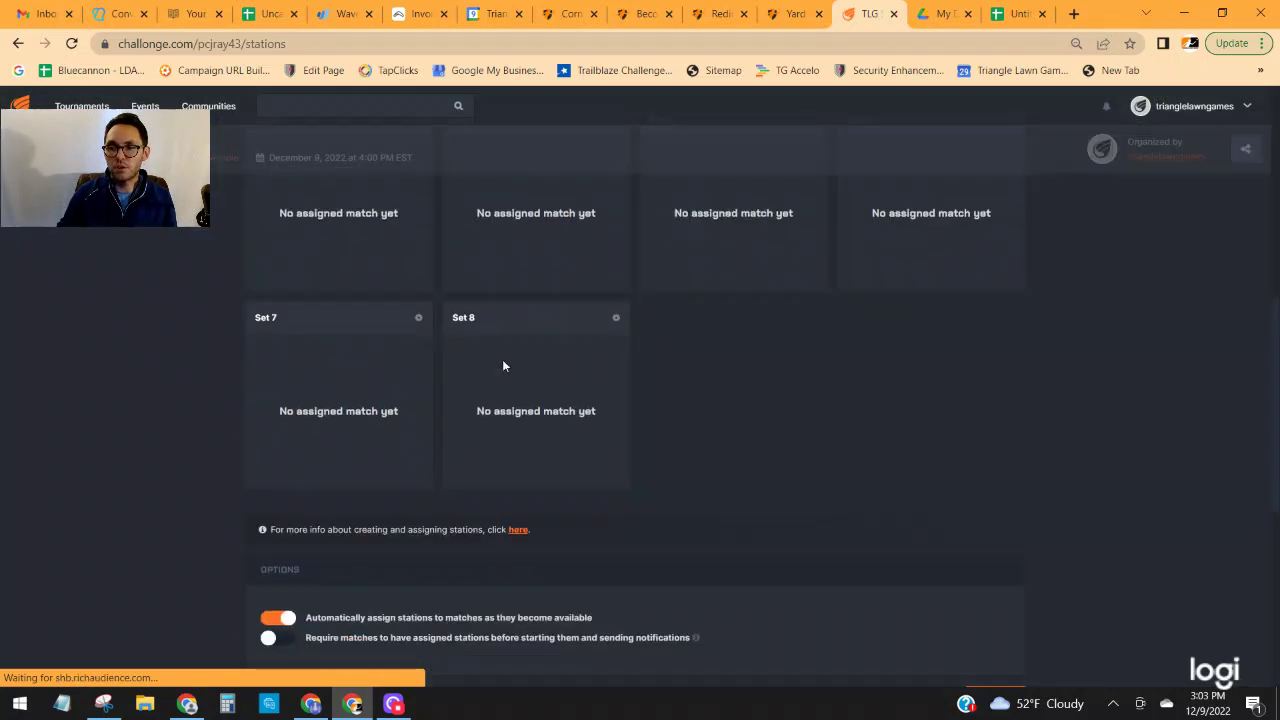
pyautogui.scroll(-2, 335, 514)
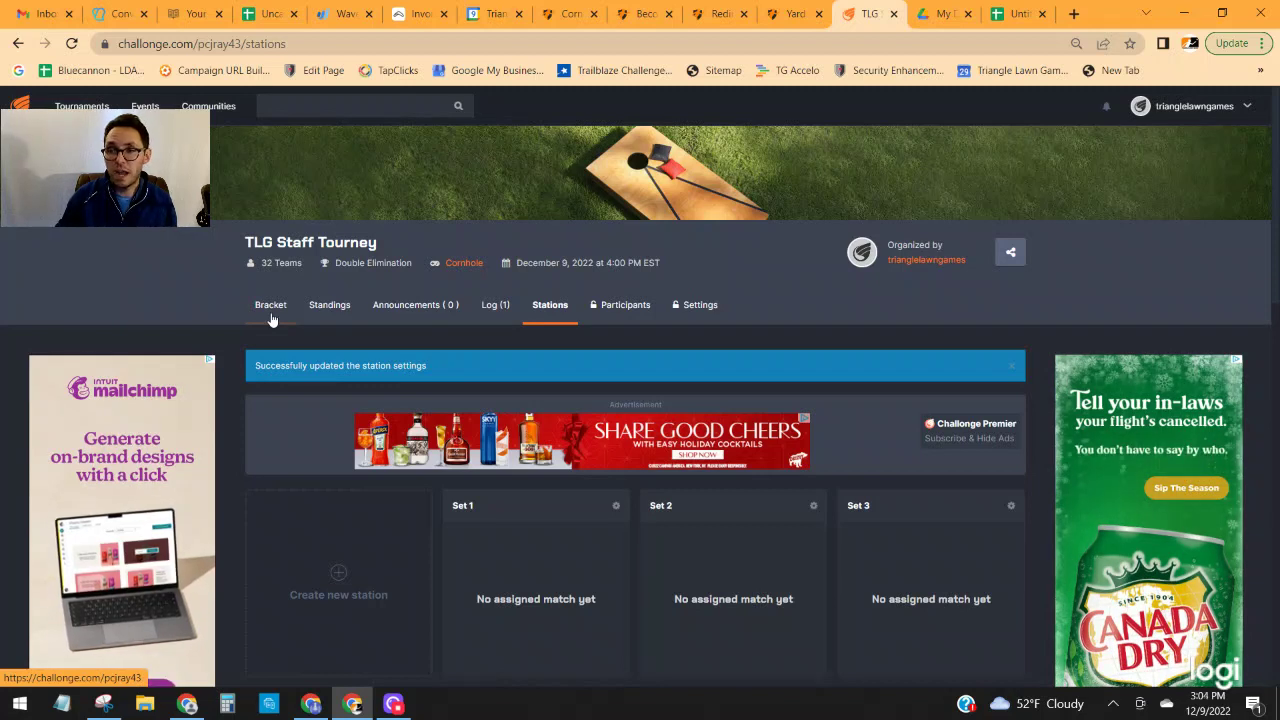
pyautogui.click(270, 316)
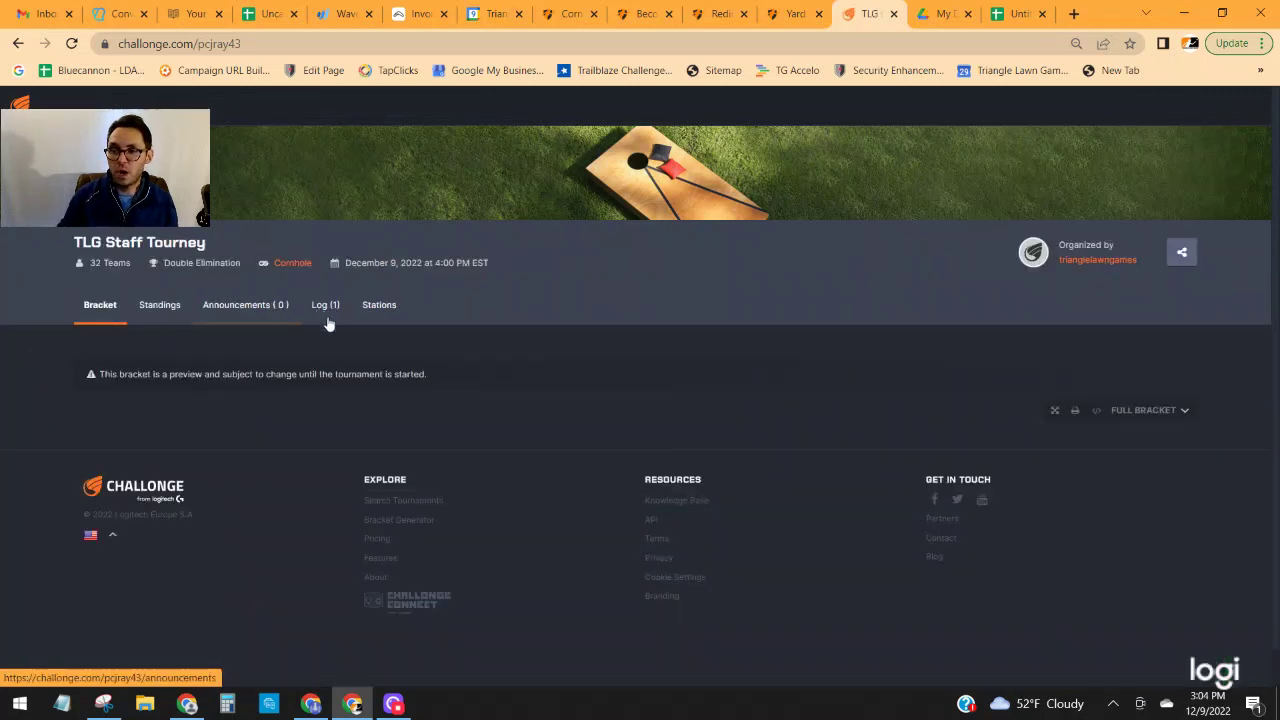
# Scroll through the Round 1 pairings preview, starting at Team 29 vs Team 20, then return to the top.
pyautogui.scroll(-3, 435, 369)
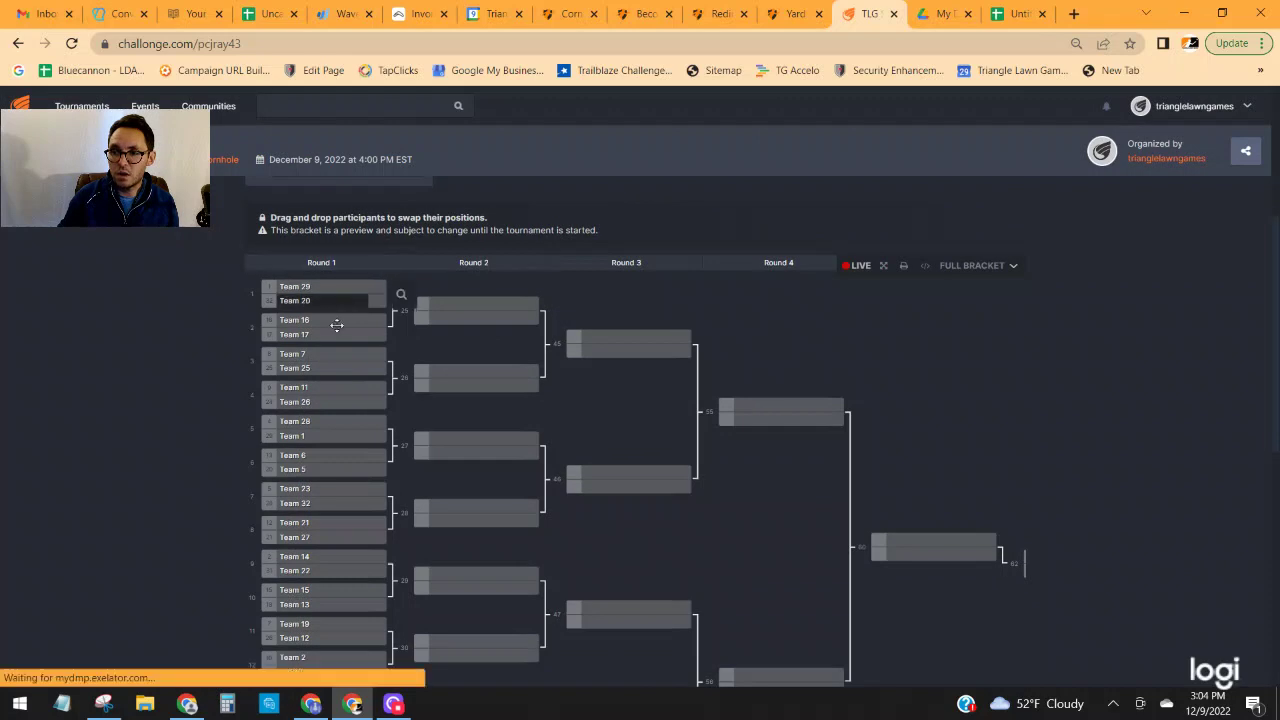
pyautogui.scroll(-2, 330, 518)
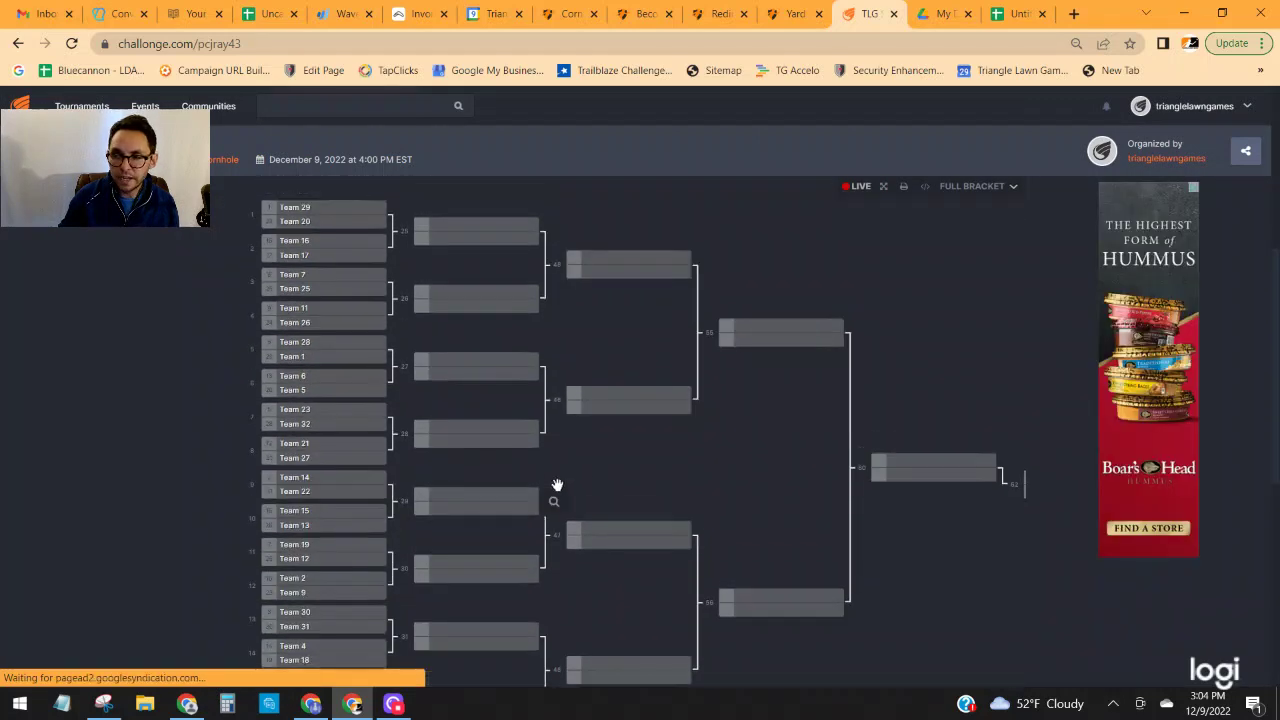
pyautogui.scroll(5, 555, 485)
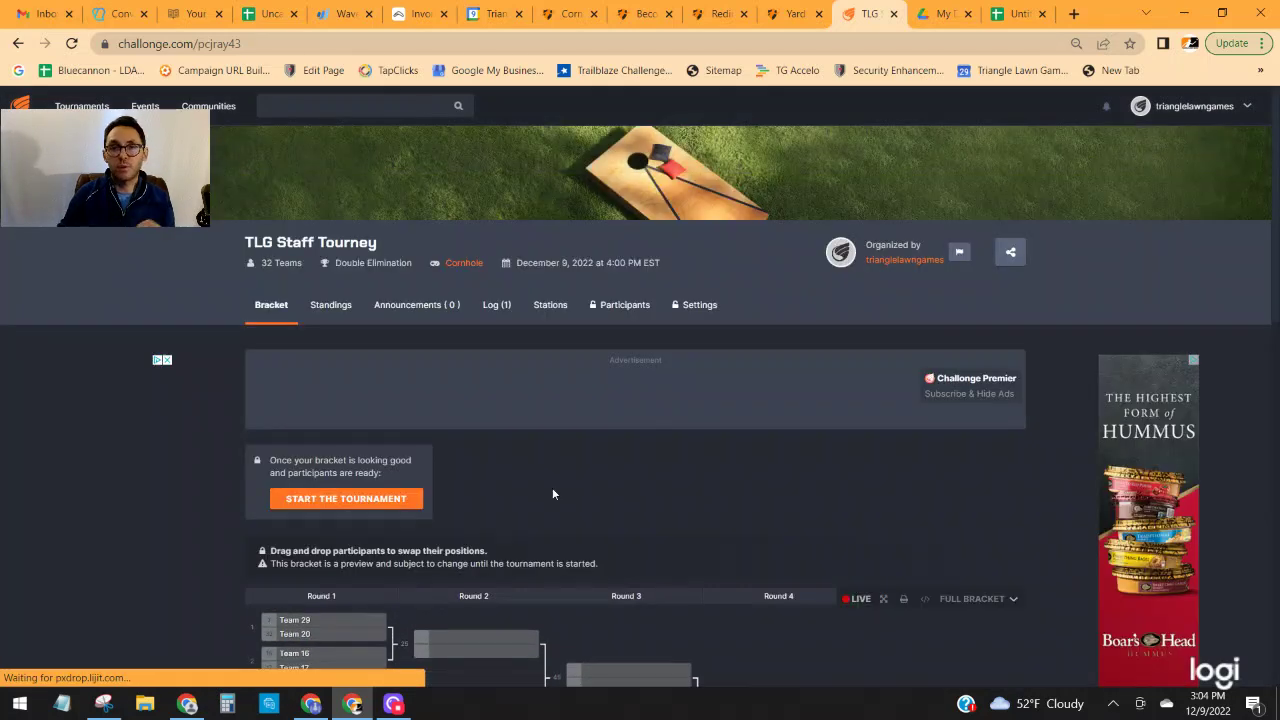
pyautogui.click(617, 320)
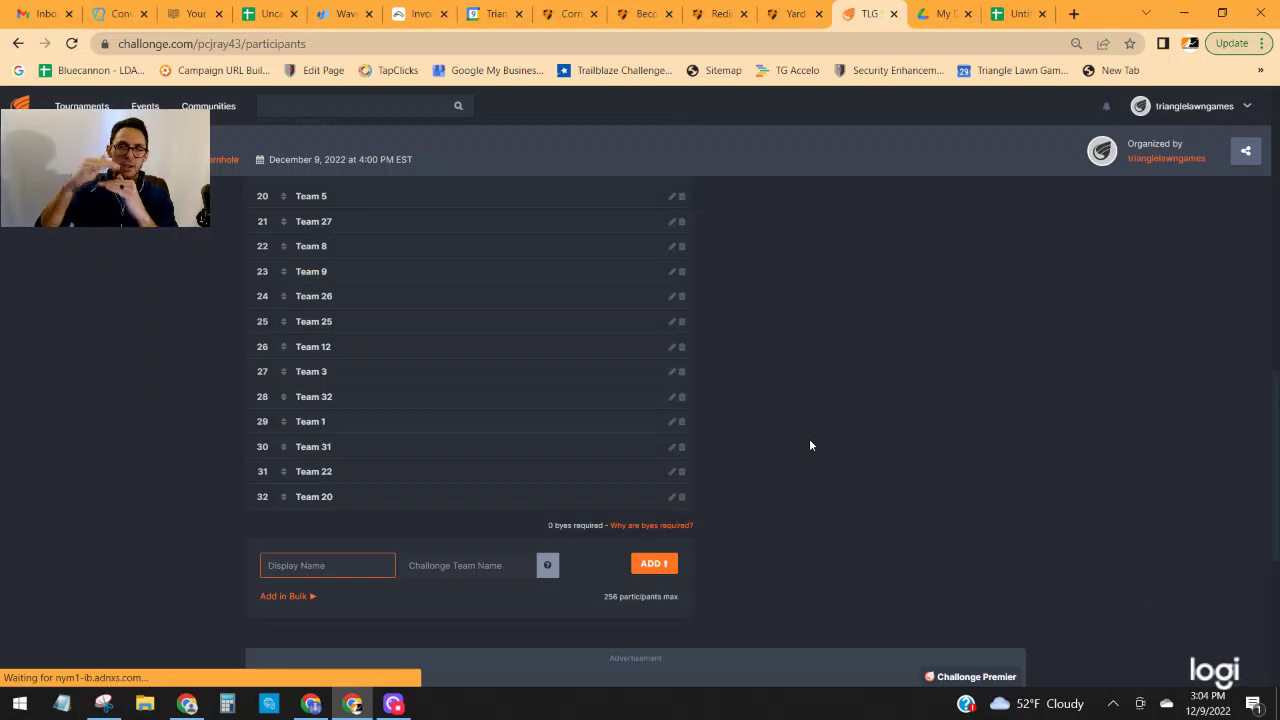
pyautogui.scroll(6, 810, 445)
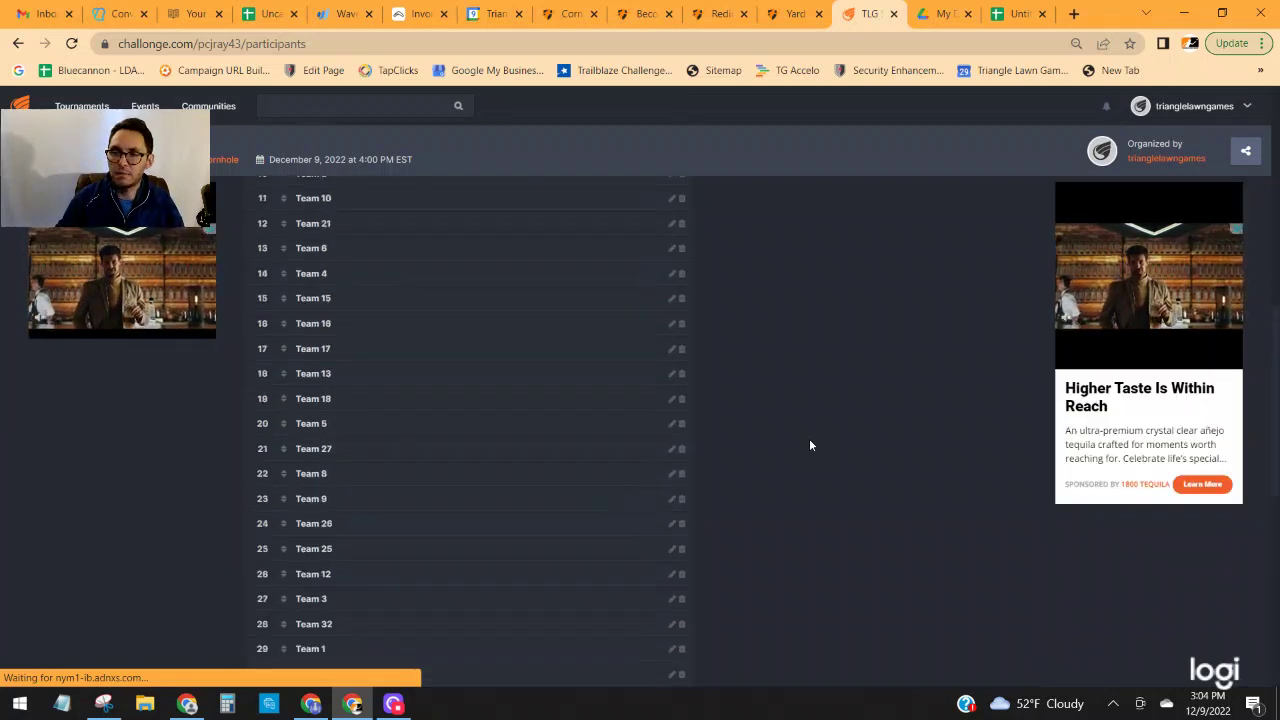
pyautogui.scroll(3, 700, 475)
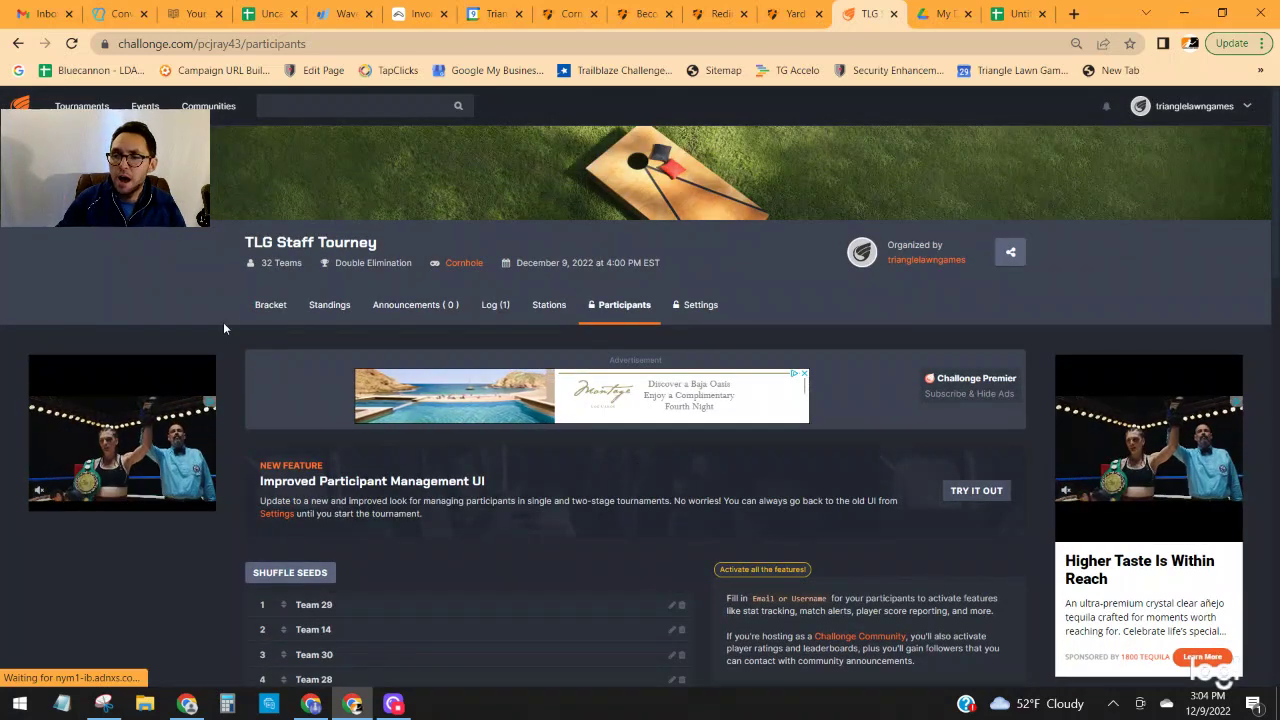
# Open the live bracket and scroll to the Round 1 matches assigned to Set stations.
pyautogui.click(268, 308)
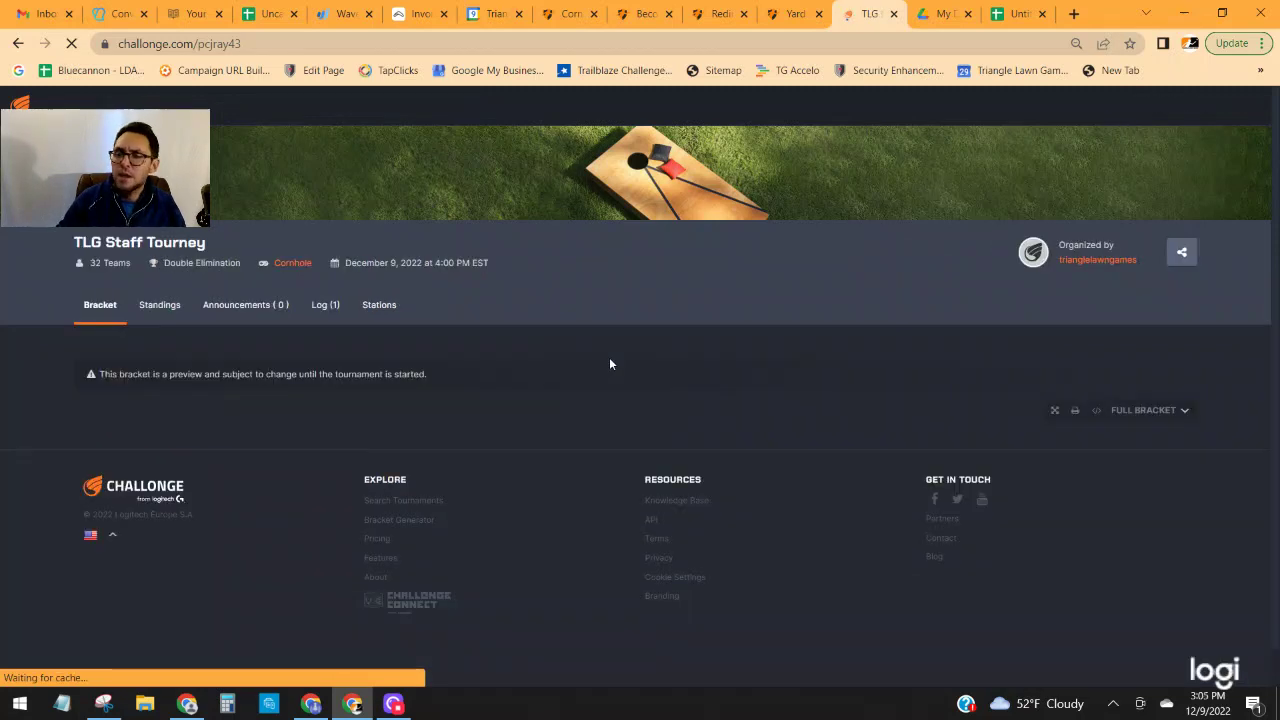
pyautogui.scroll(-2, 603, 362)
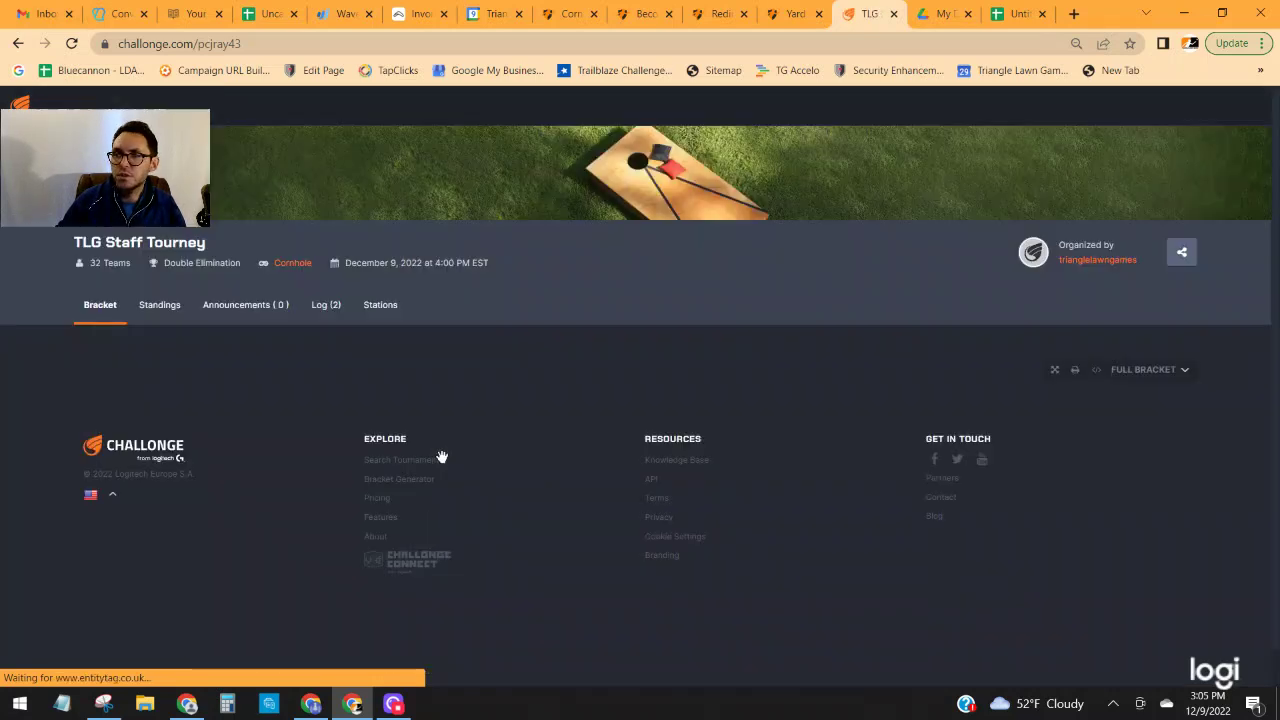
pyautogui.scroll(-3, 436, 415)
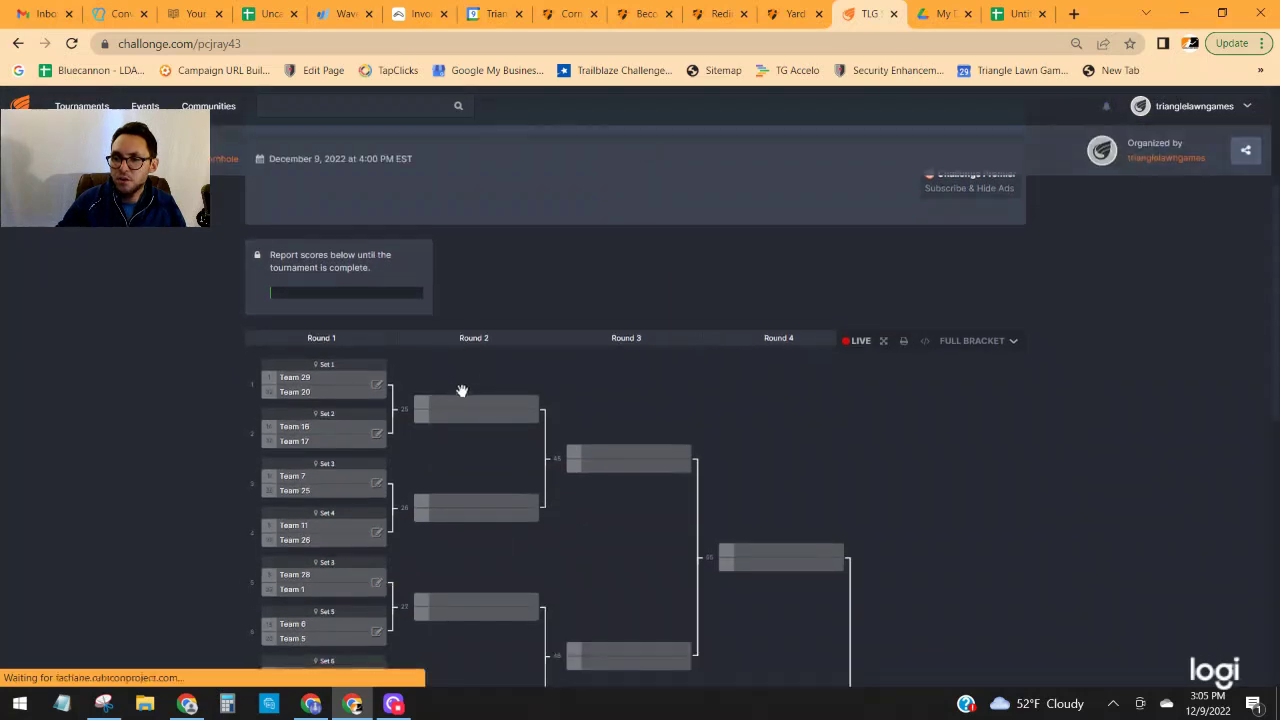
pyautogui.scroll(-3, 453, 353)
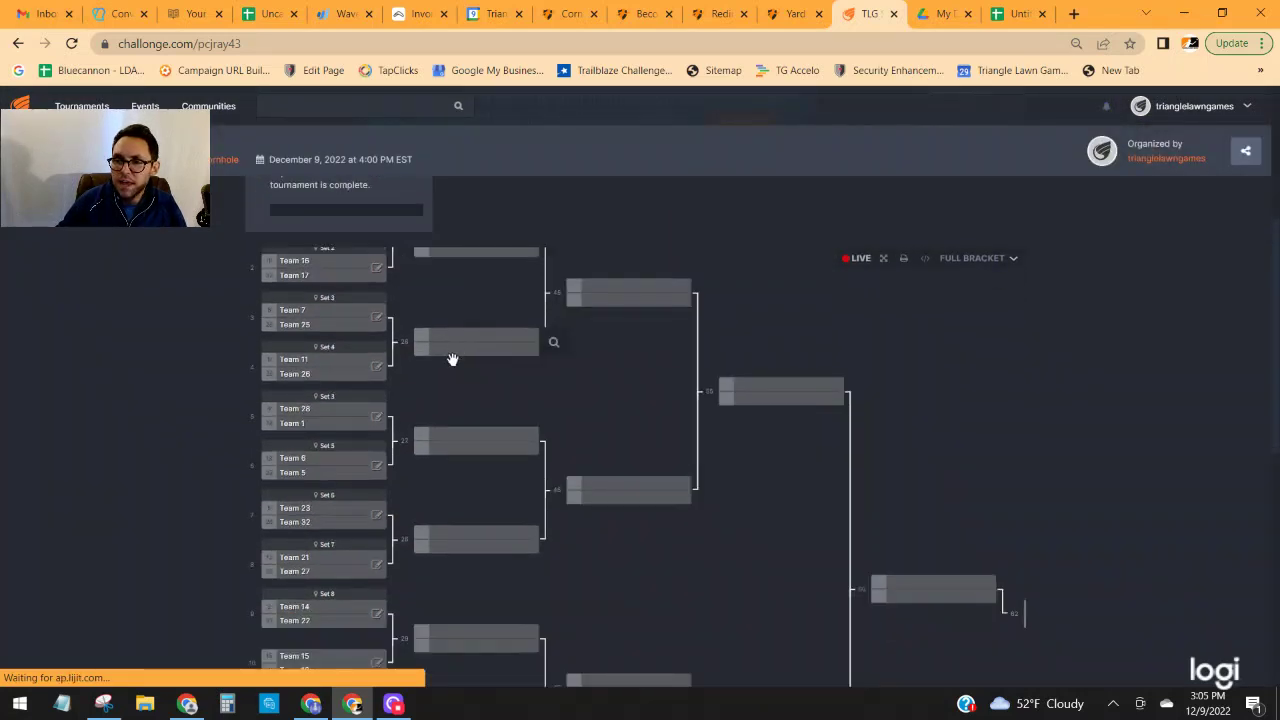
pyautogui.scroll(1, 434, 314)
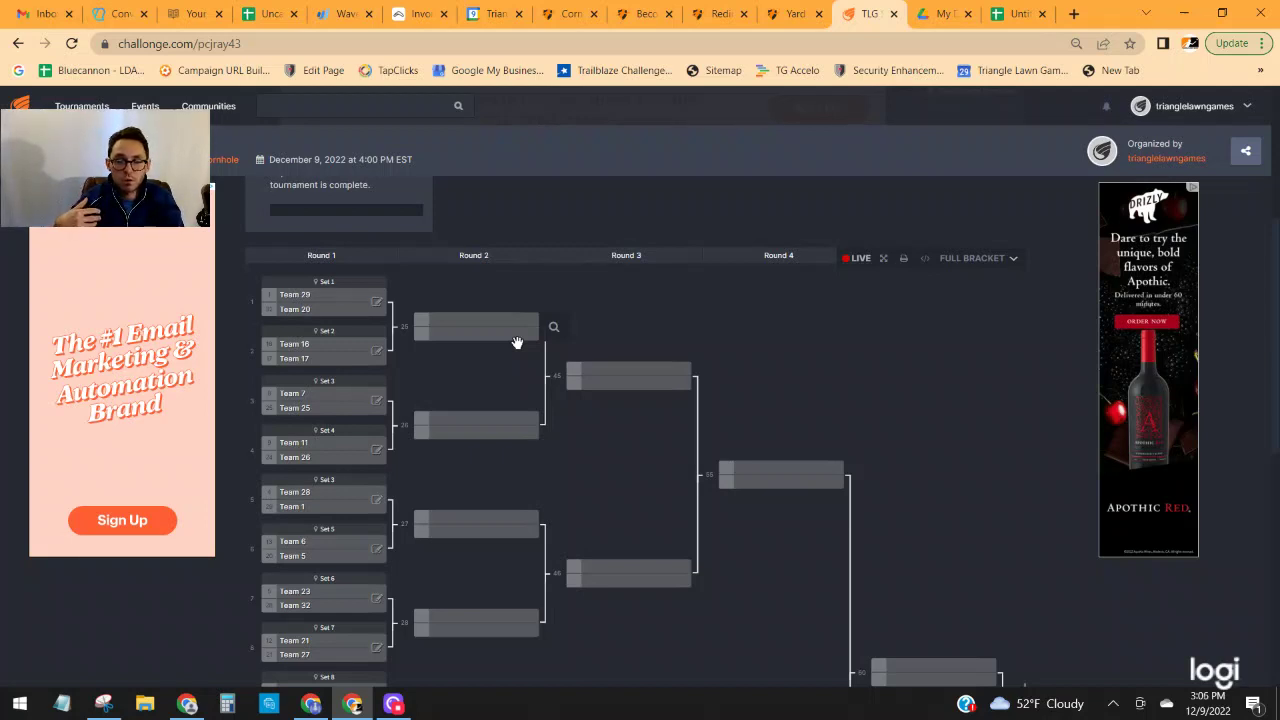
# Report Set 1 as Team 29 over Team 20 21–8 and Set 2 as Team 16 over Team 17 21–5.
pyautogui.click(378, 304)
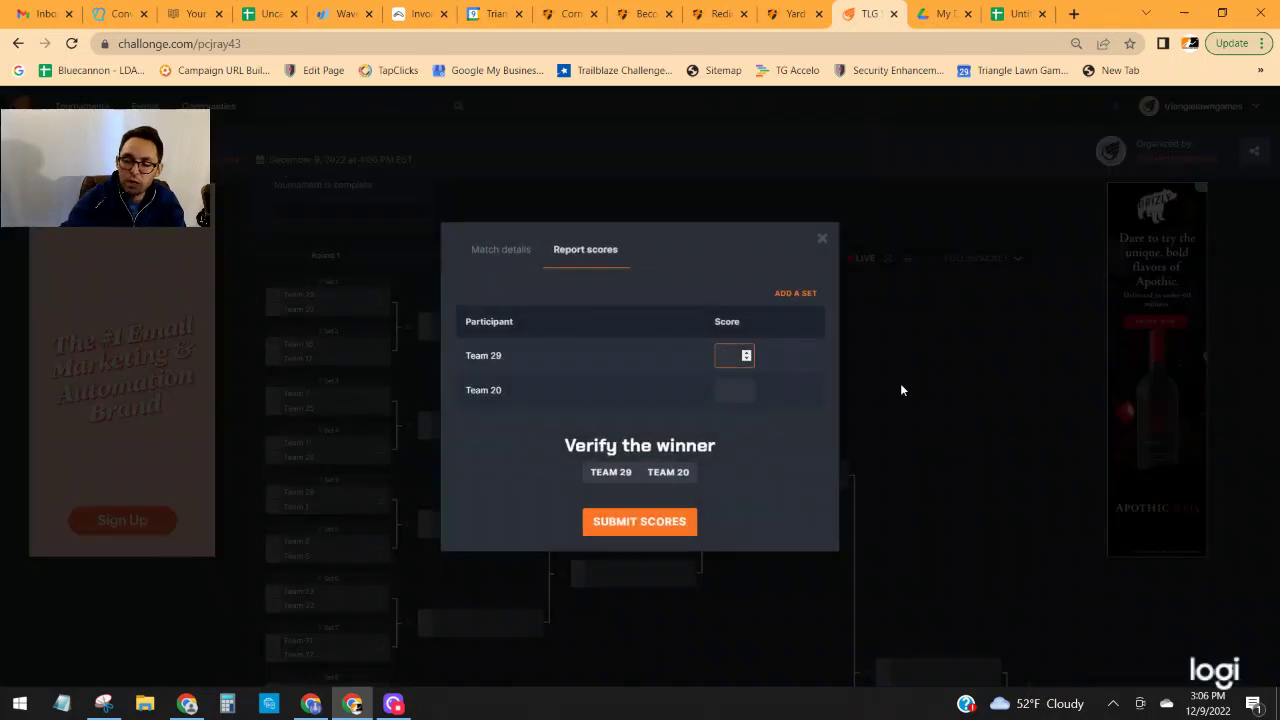
pyautogui.write('21')
pyautogui.click(730, 390)
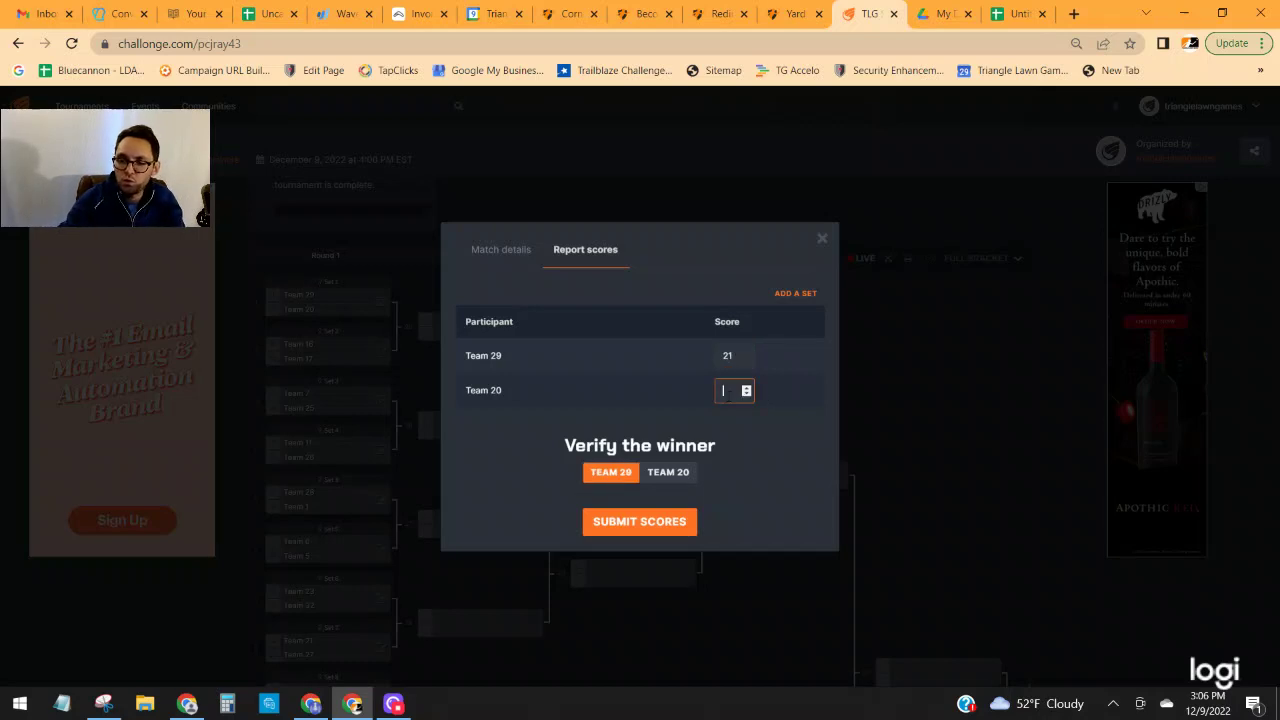
pyautogui.click(651, 523)
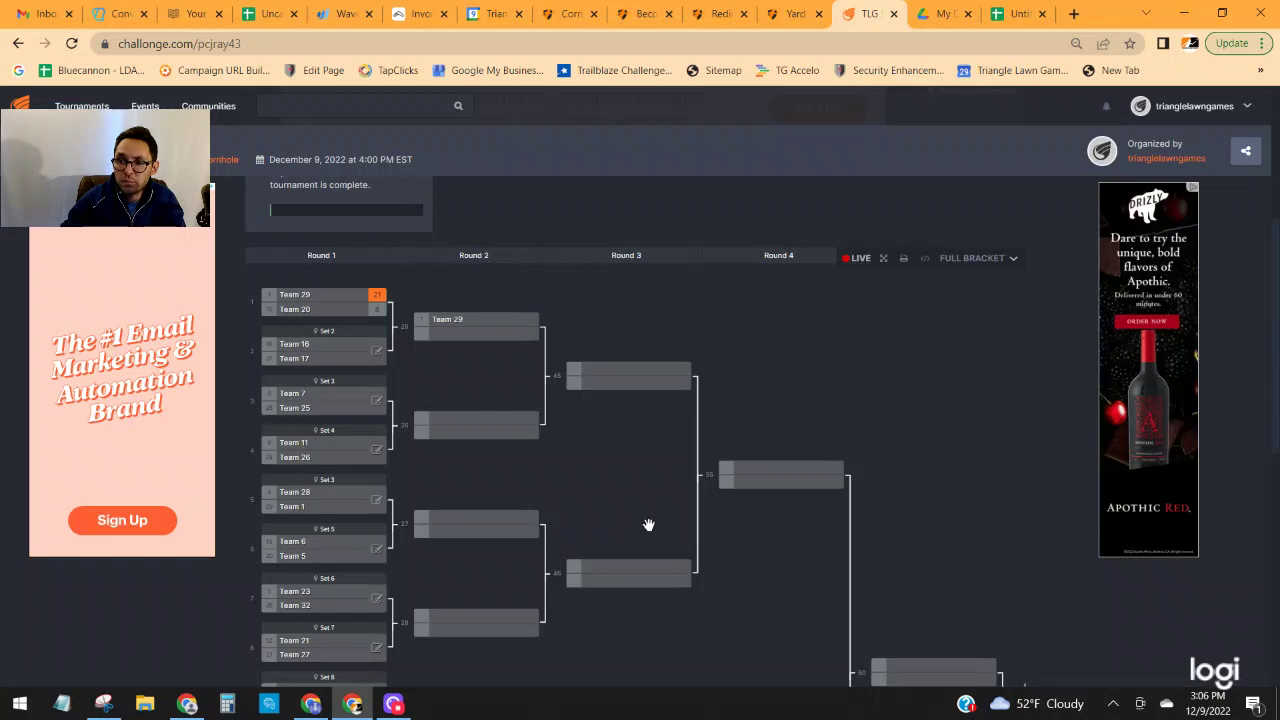
pyautogui.click(377, 353)
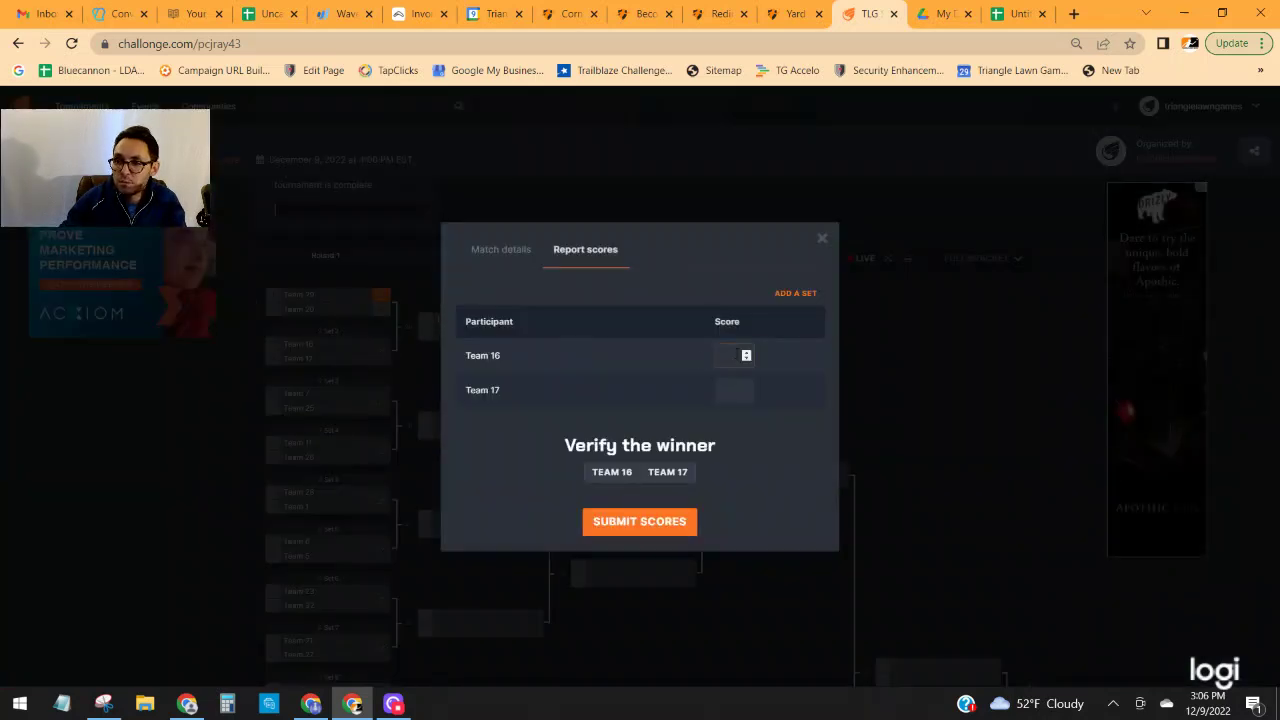
pyautogui.click(722, 356)
pyautogui.write('2')
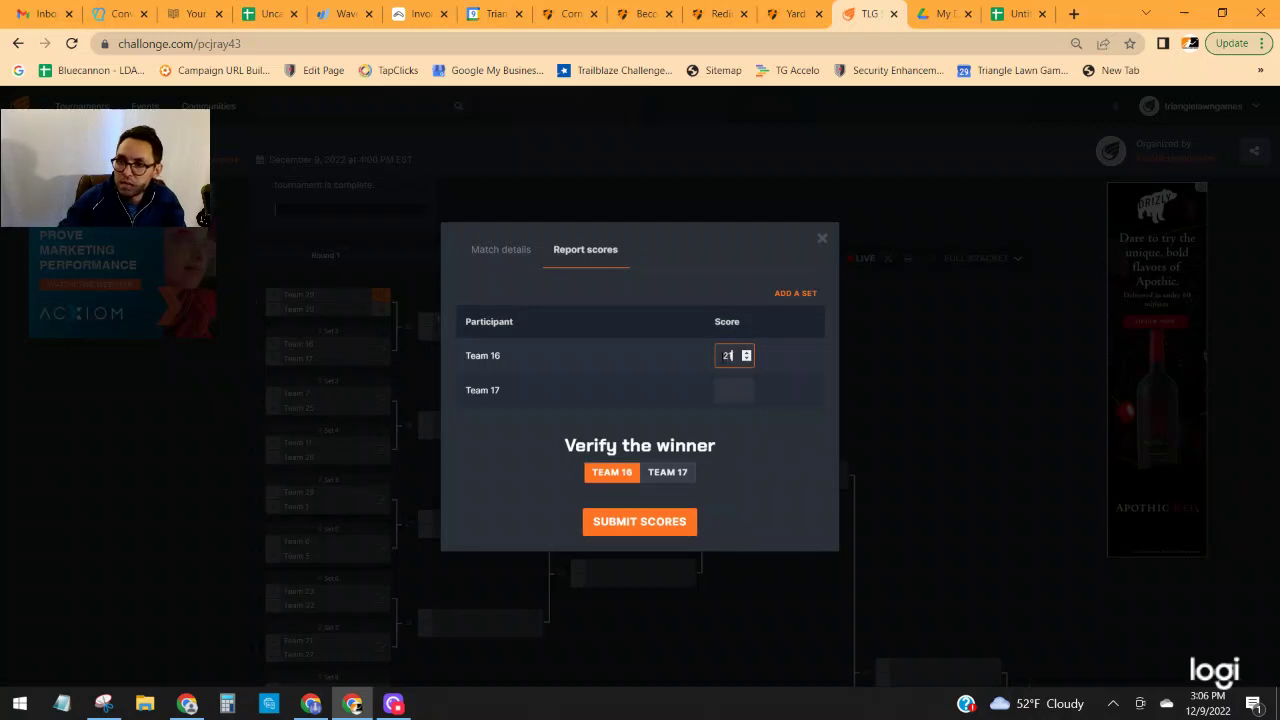
pyautogui.write('1')
pyautogui.press('Tab')
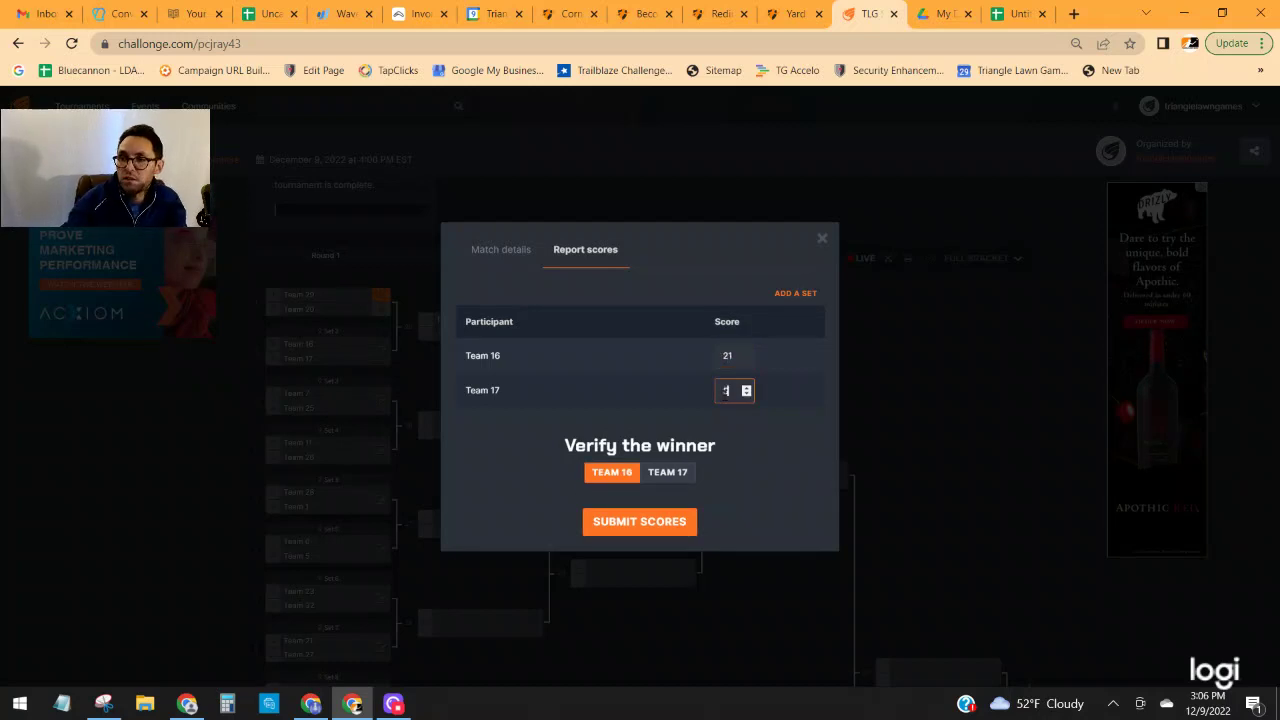
pyautogui.click(631, 524)
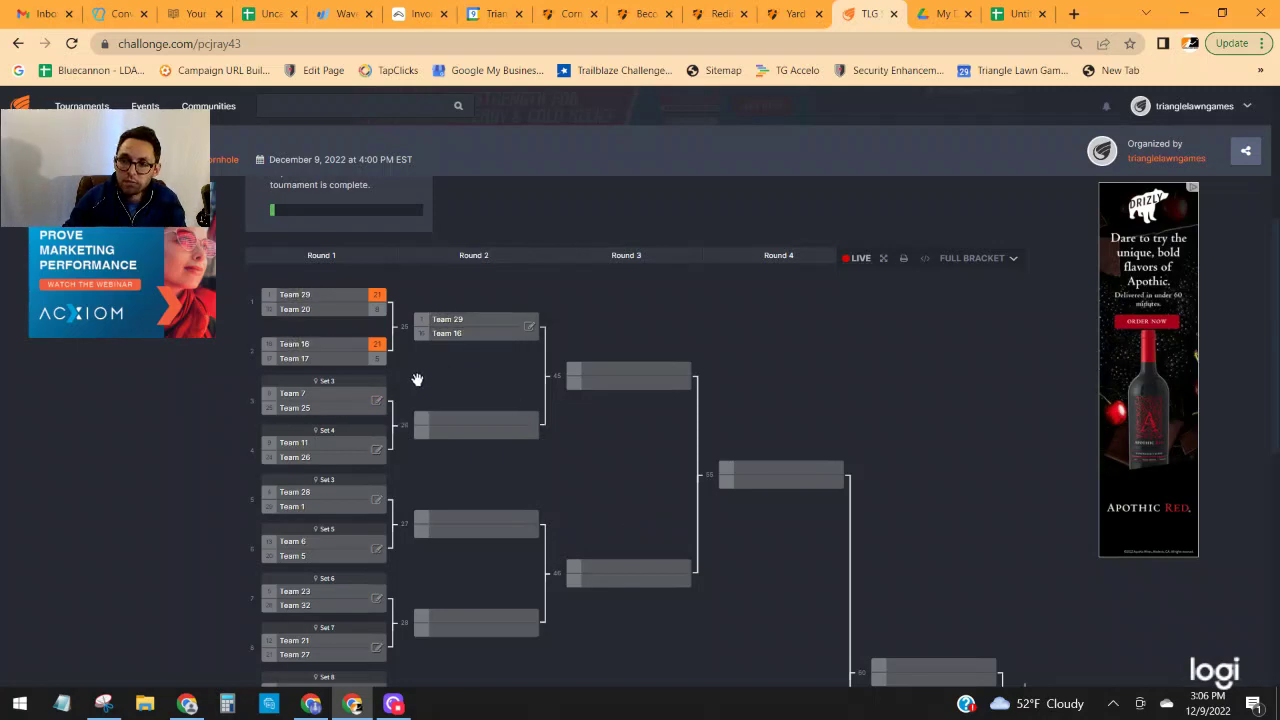
# Submit 21–0 wins for Team 7 over Team 25, Team 11 over Team 26, and Team 28 over Team 1.
pyautogui.click(379, 400)
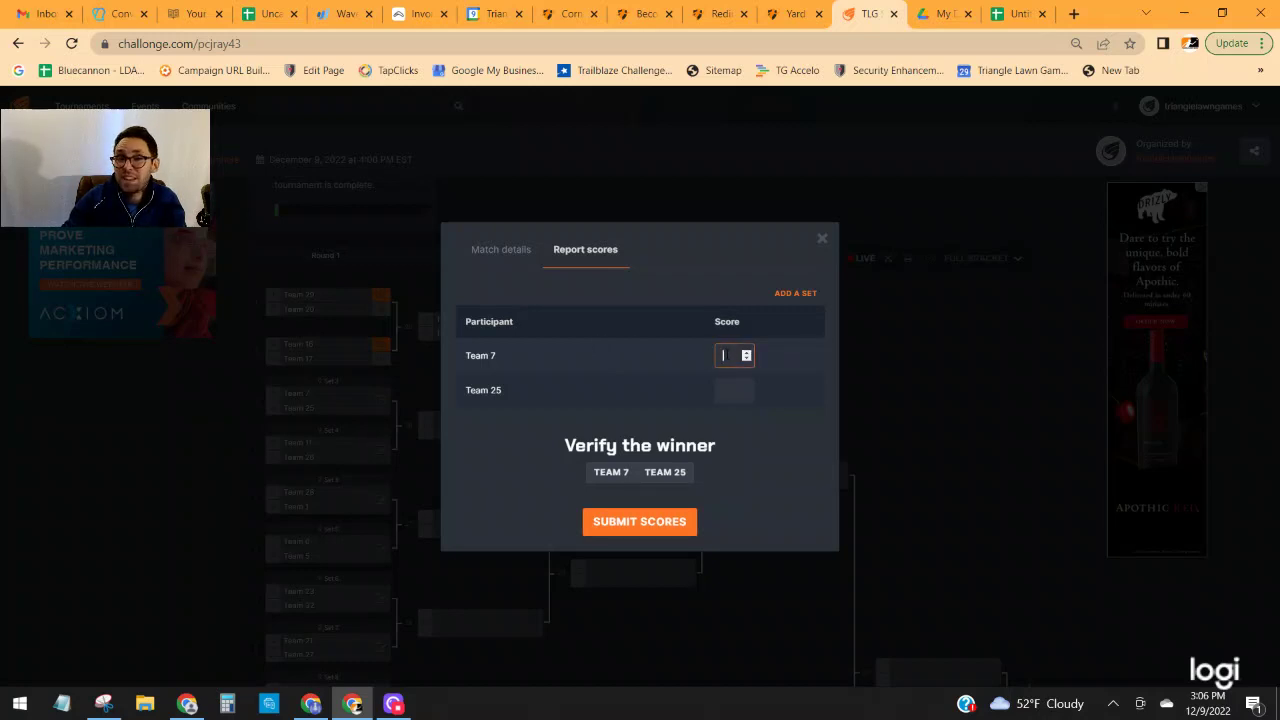
pyautogui.write('21')
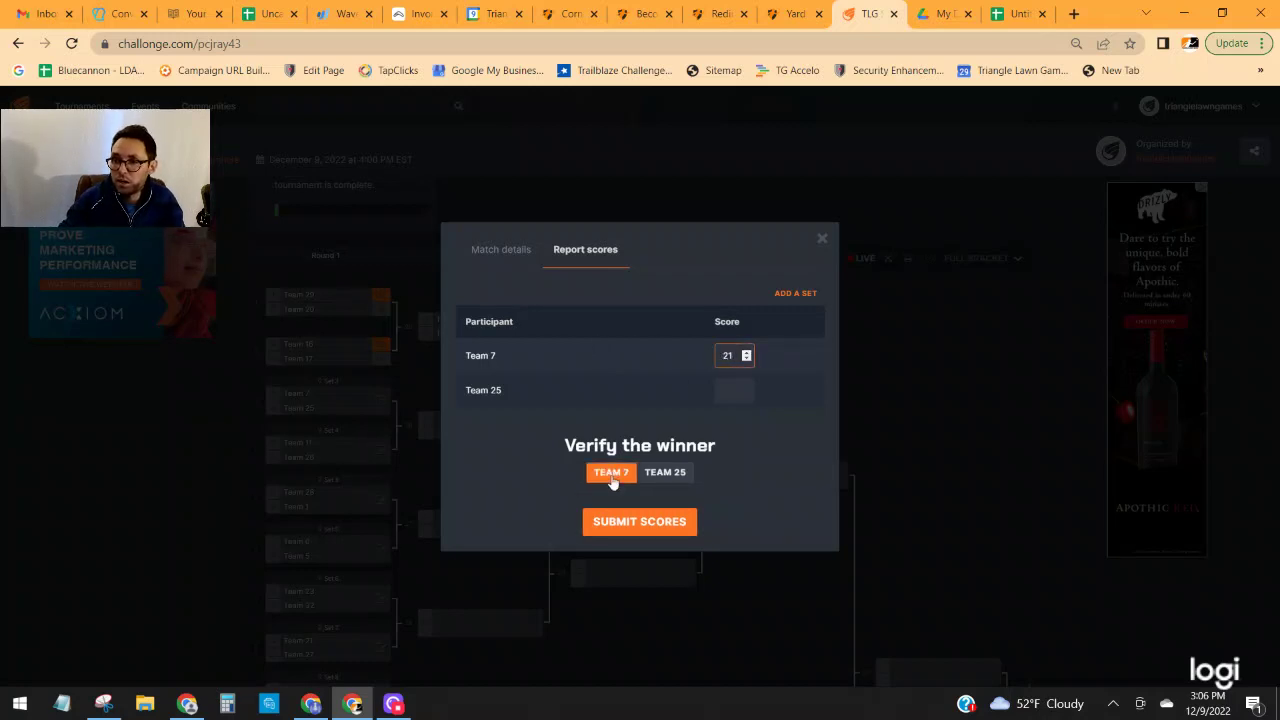
pyautogui.click(627, 532)
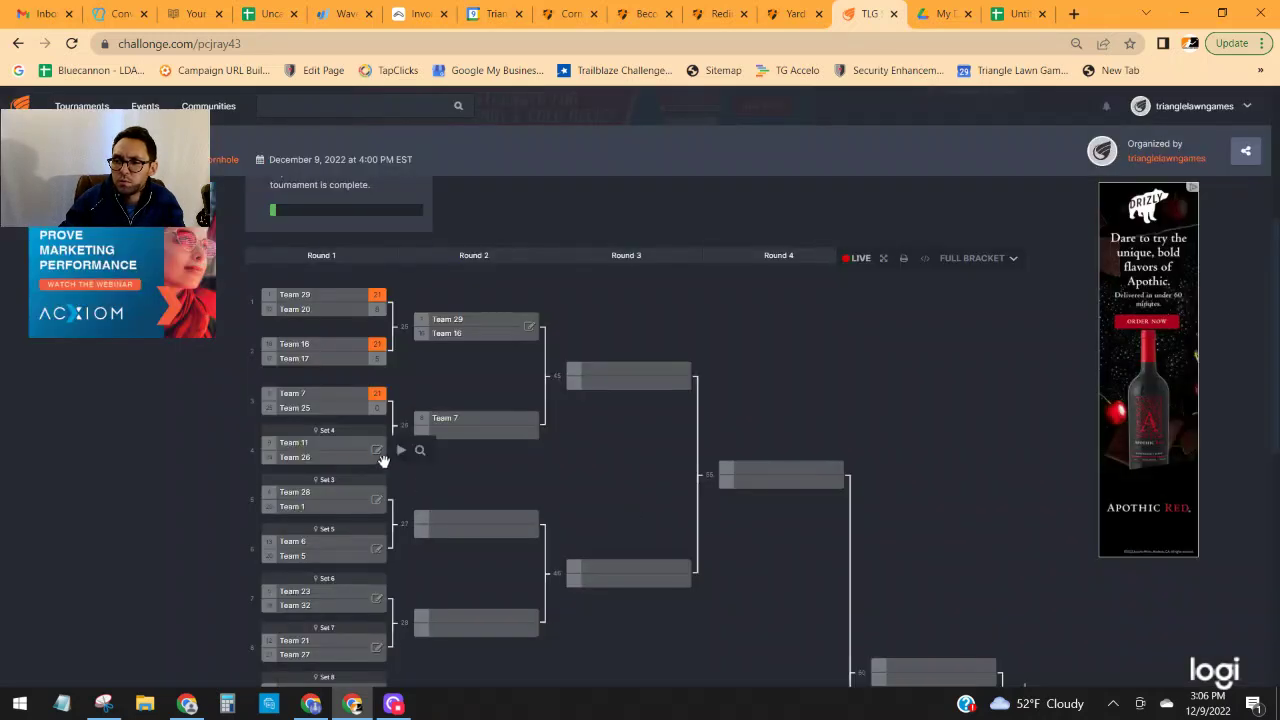
pyautogui.click(376, 451)
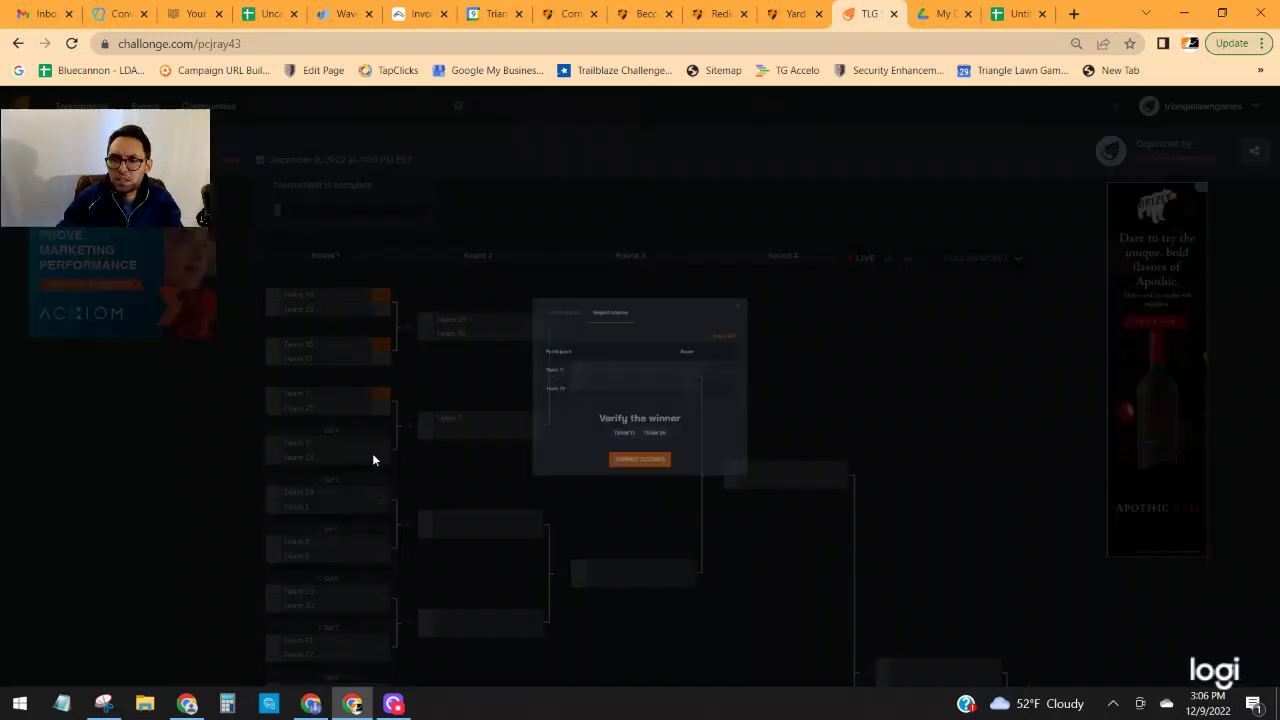
pyautogui.write('21')
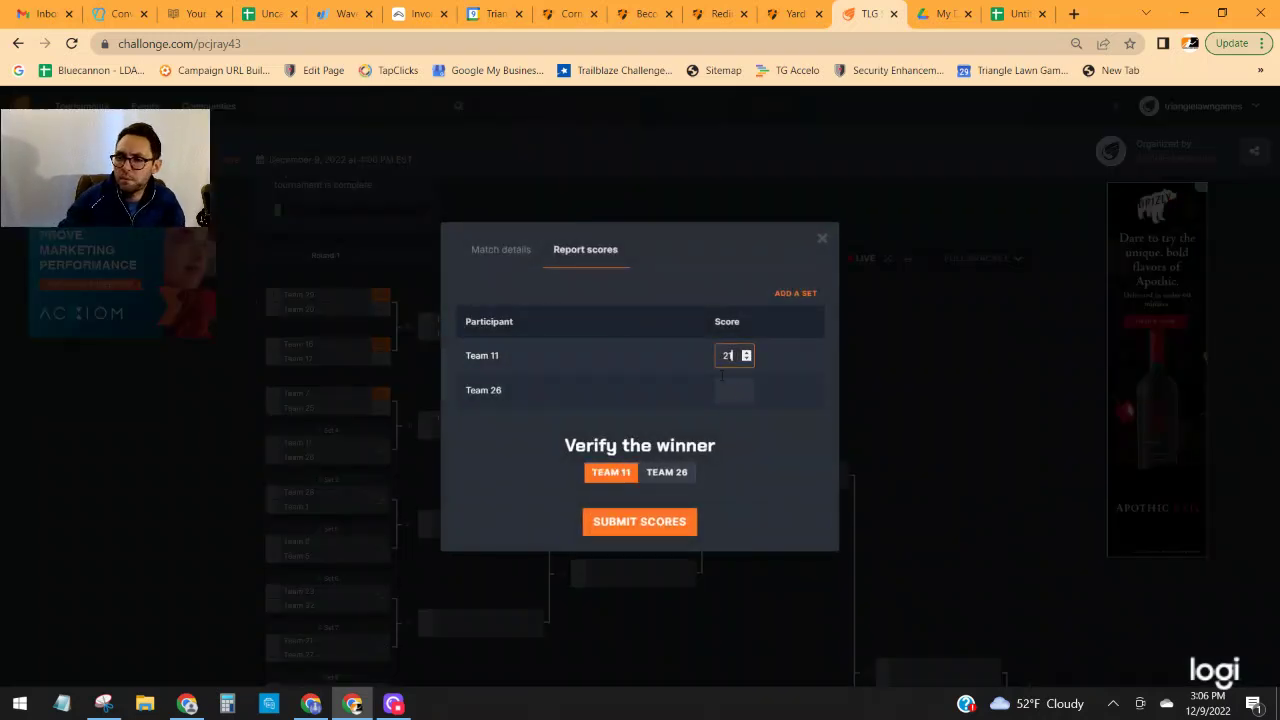
pyautogui.click(661, 523)
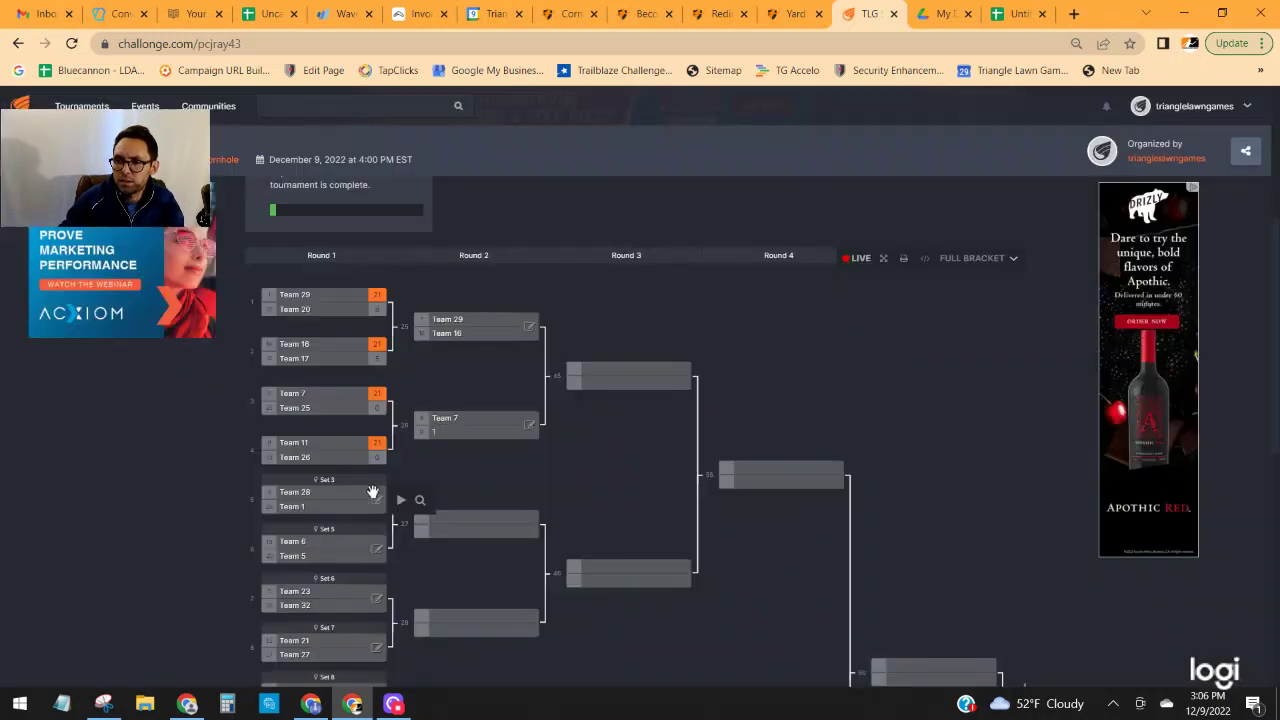
pyautogui.click(378, 500)
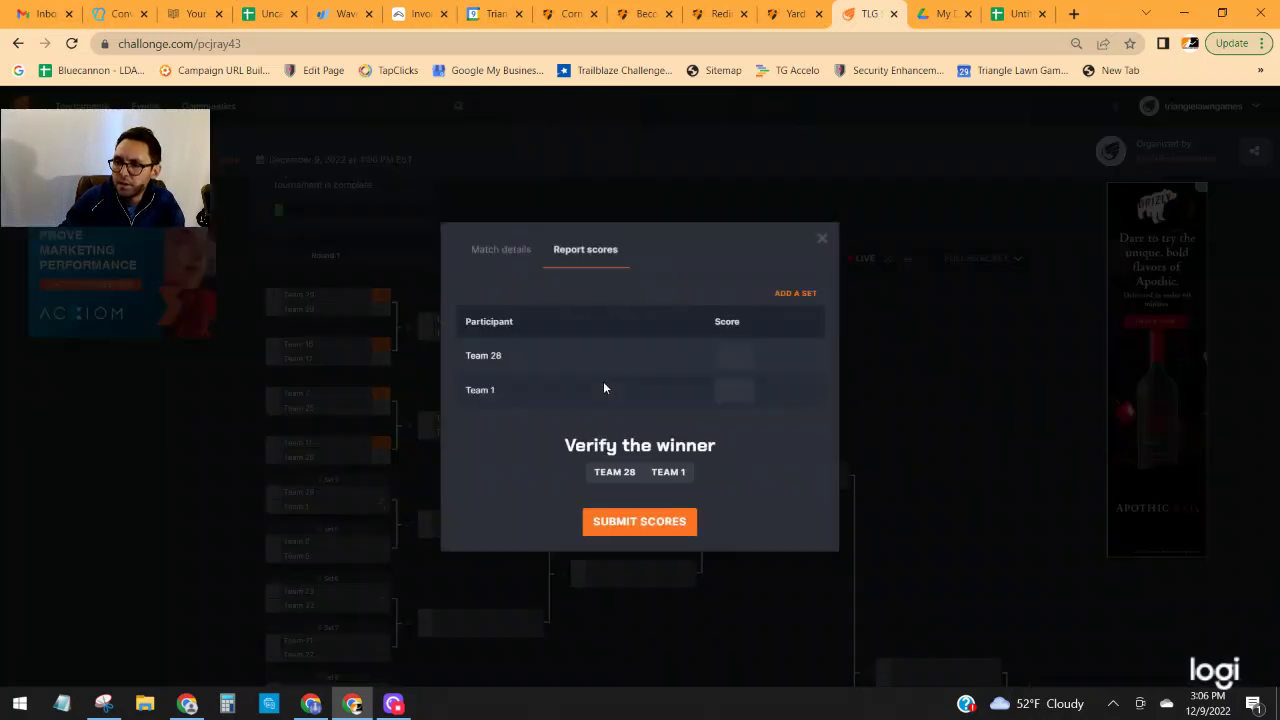
pyautogui.write('21')
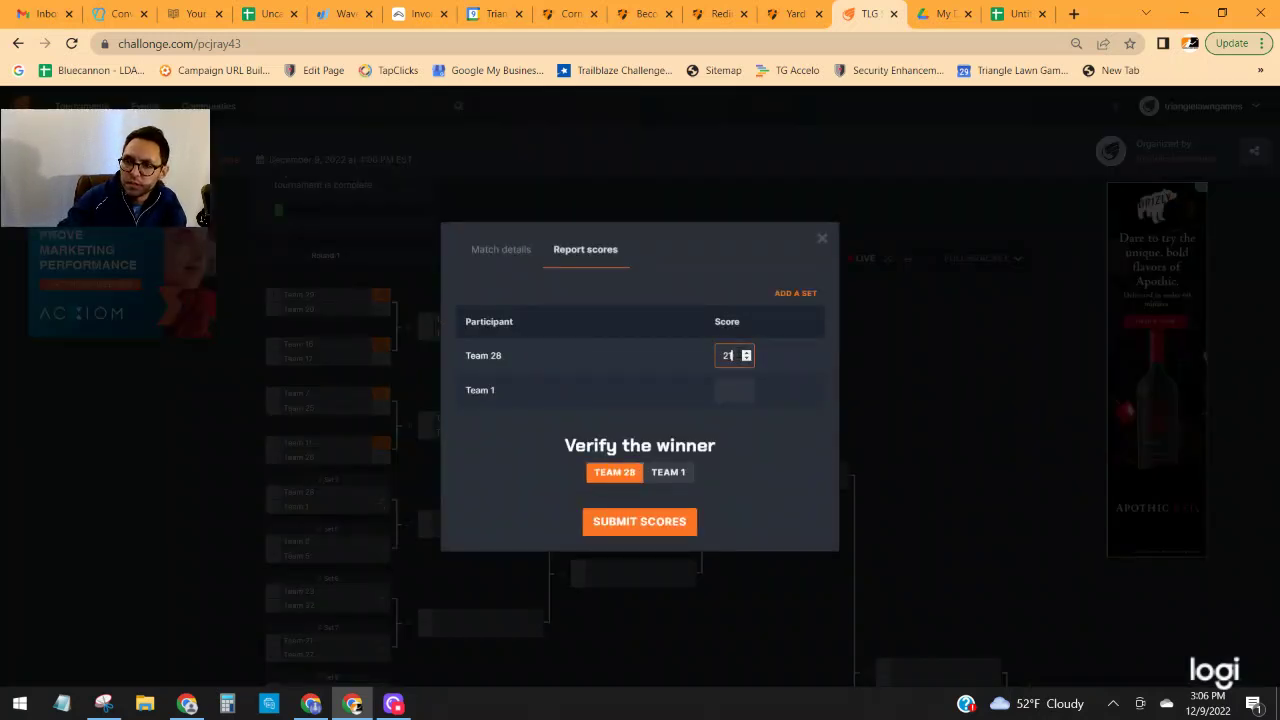
pyautogui.click(660, 522)
pyautogui.scroll(-2, 360, 510)
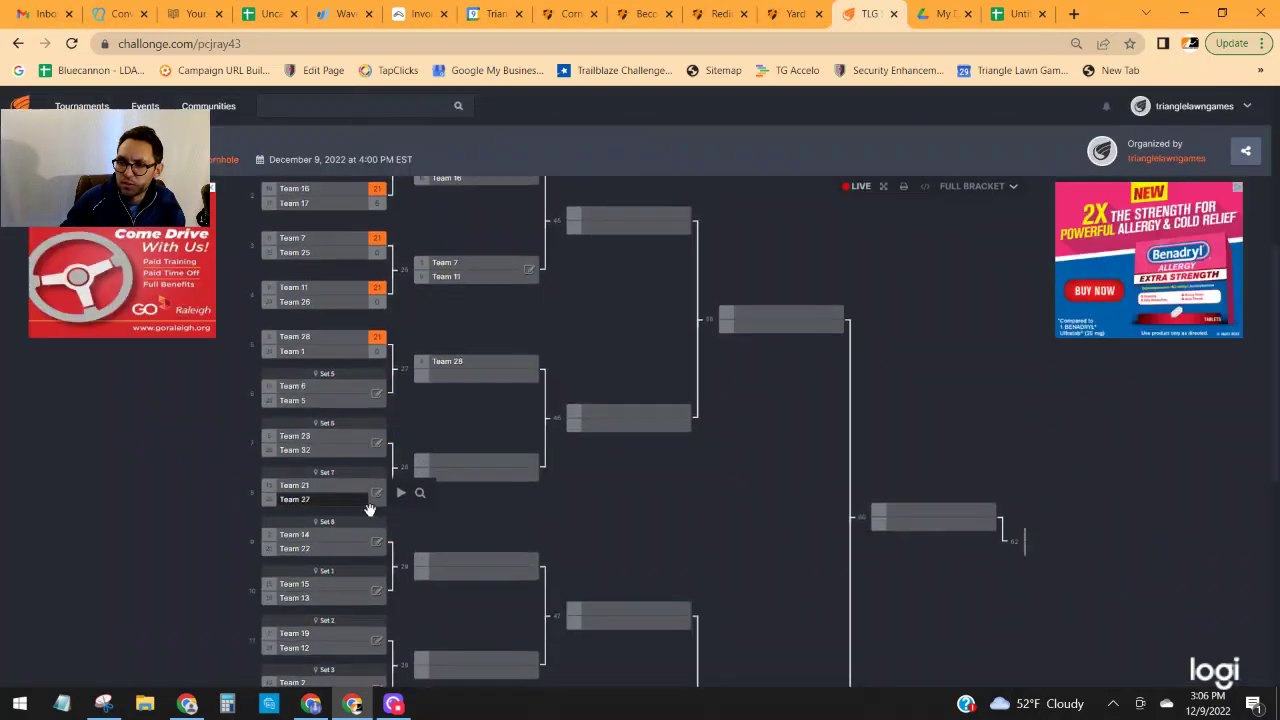
pyautogui.click(377, 396)
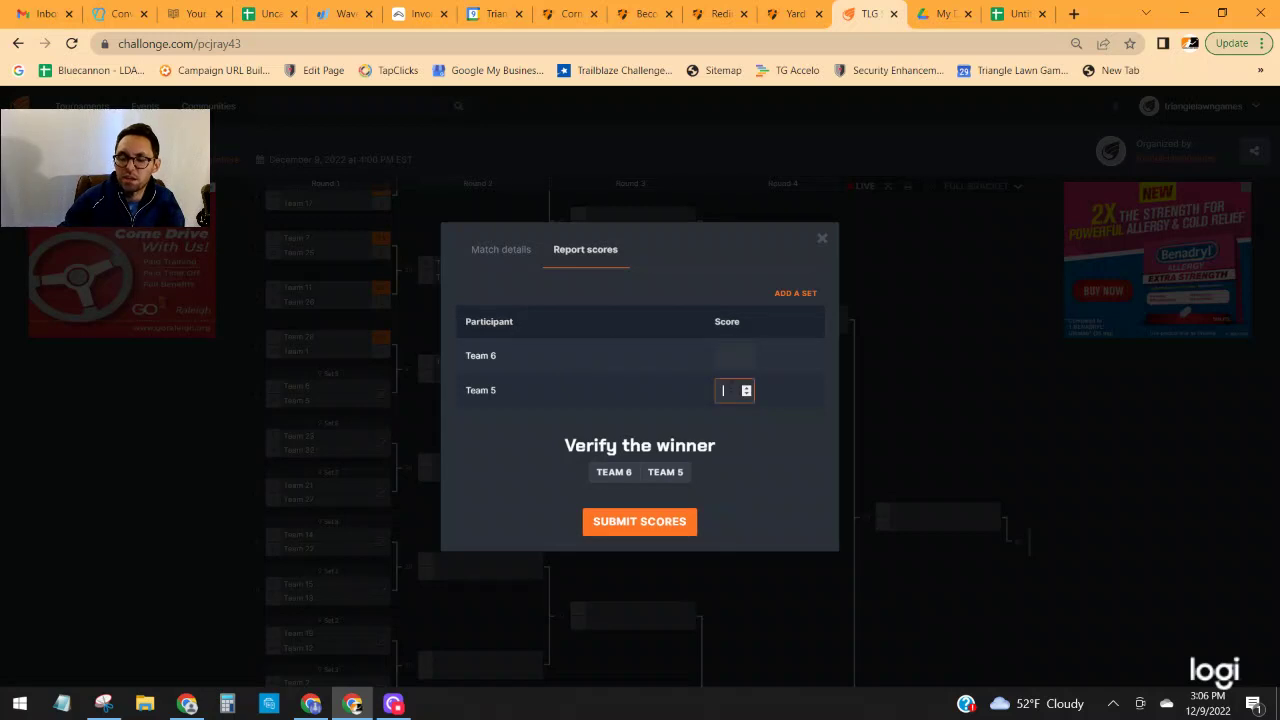
# Record wins for Team 5 over Team 6, Team 27 over Team 21, and Team 23 over Team 32.
pyautogui.write('21')
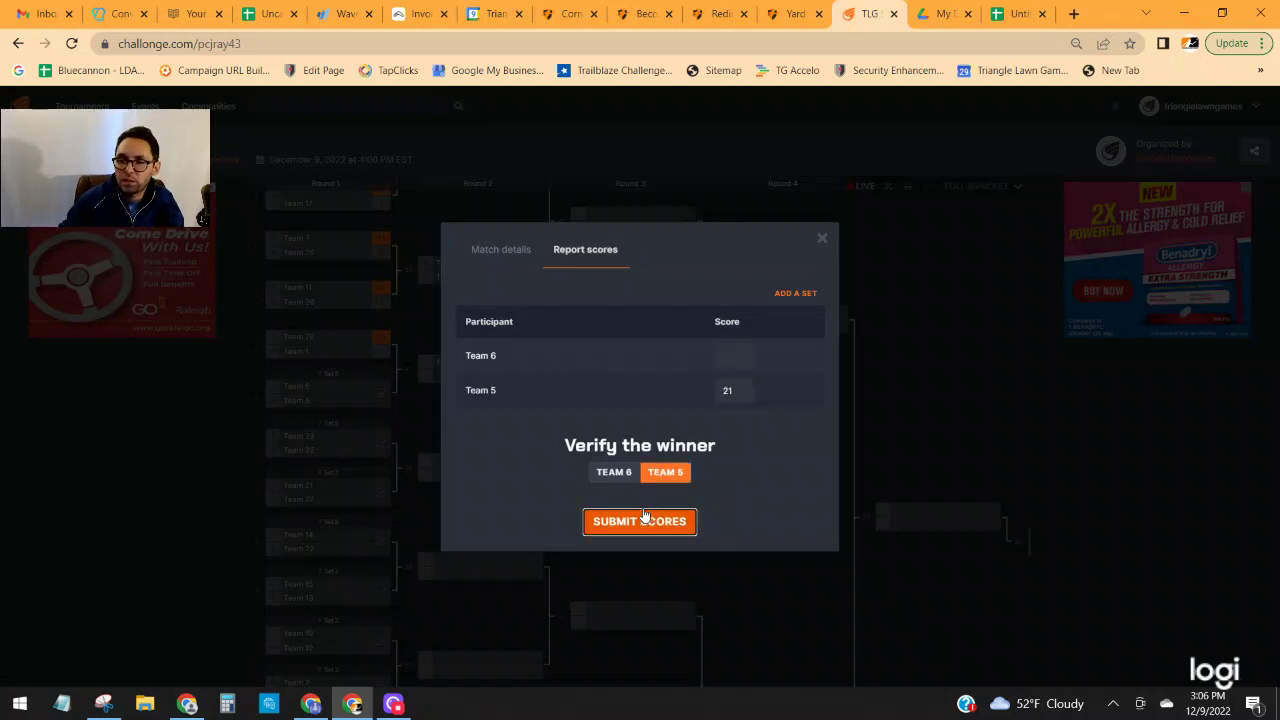
pyautogui.click(614, 523)
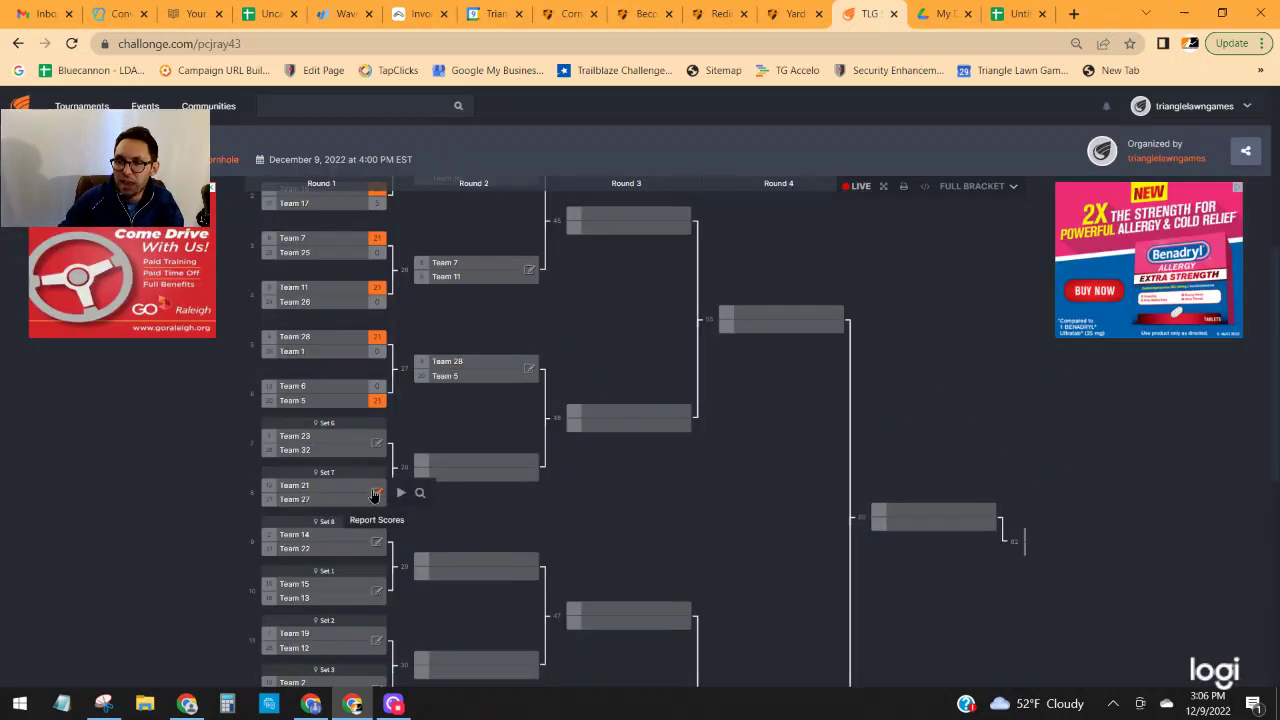
pyautogui.click(375, 493)
pyautogui.write('21')
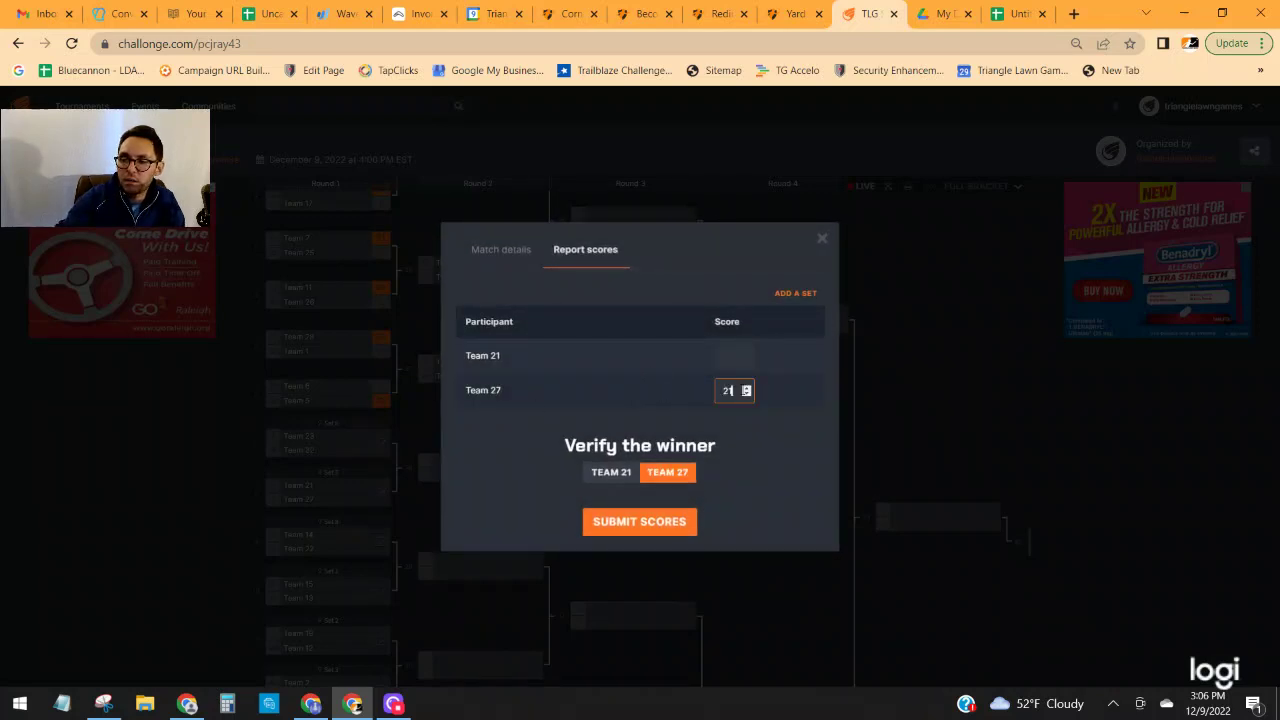
pyautogui.click(668, 514)
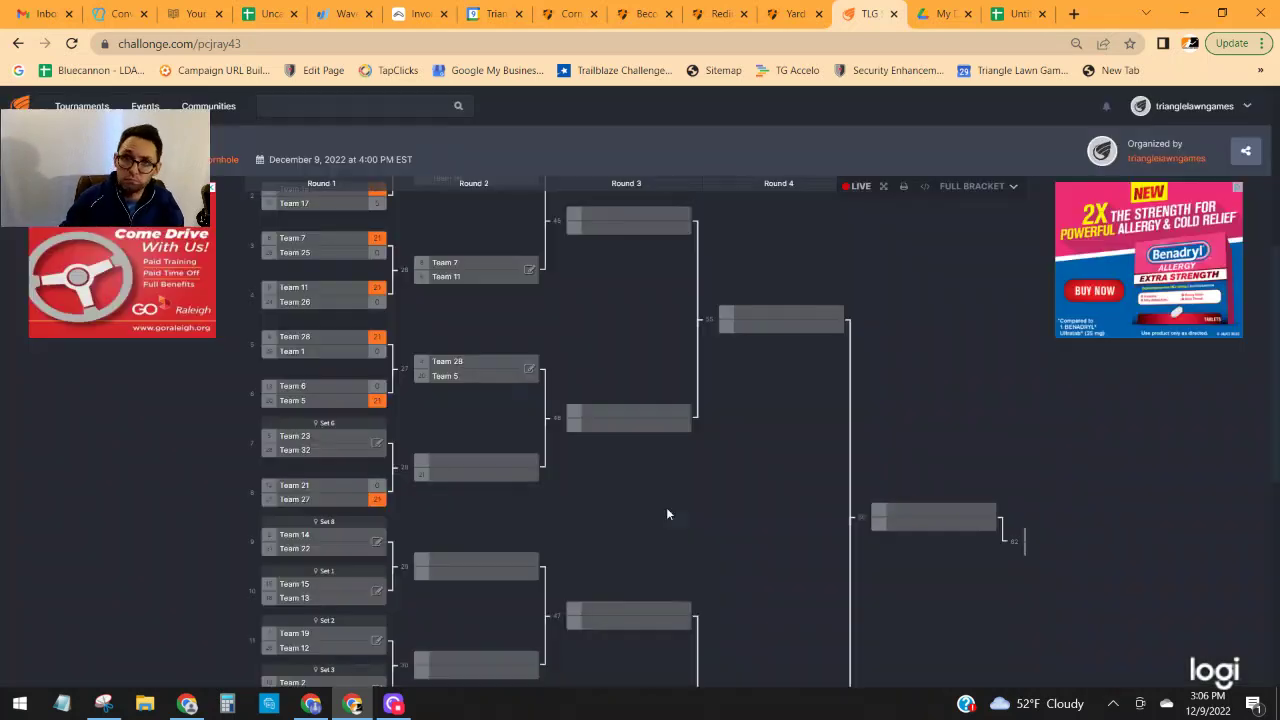
pyautogui.click(376, 443)
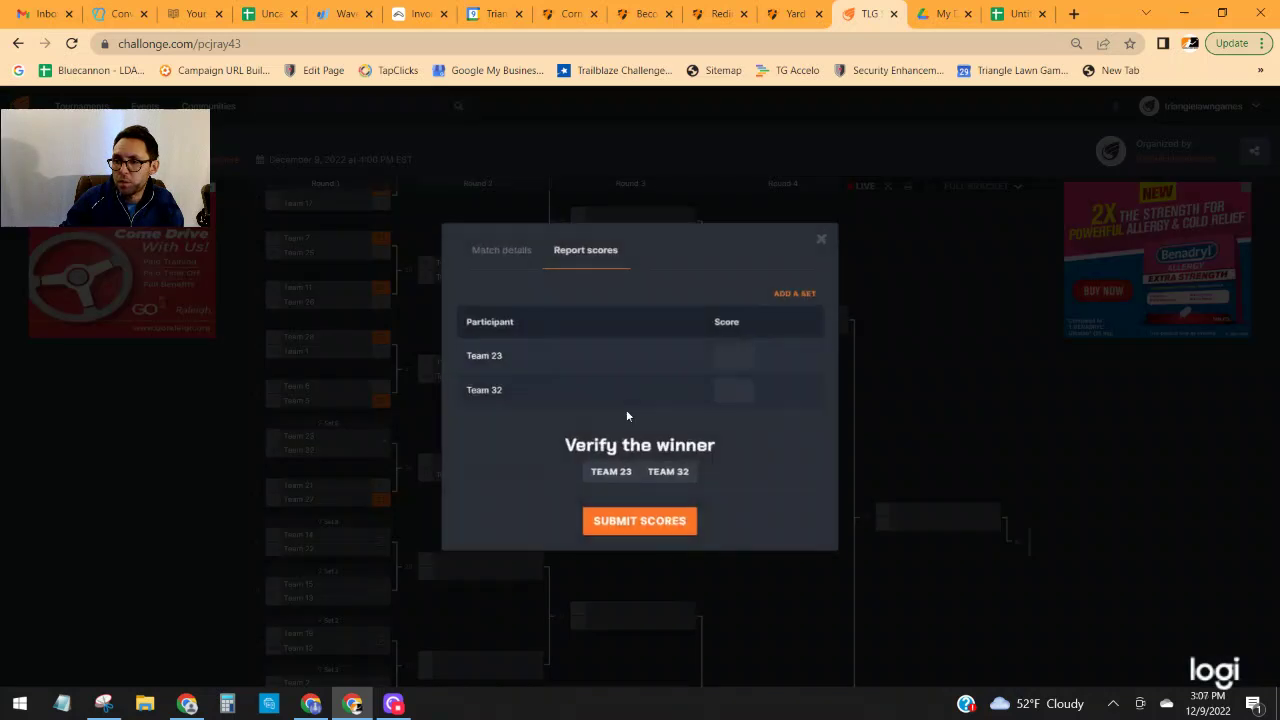
pyautogui.write('21')
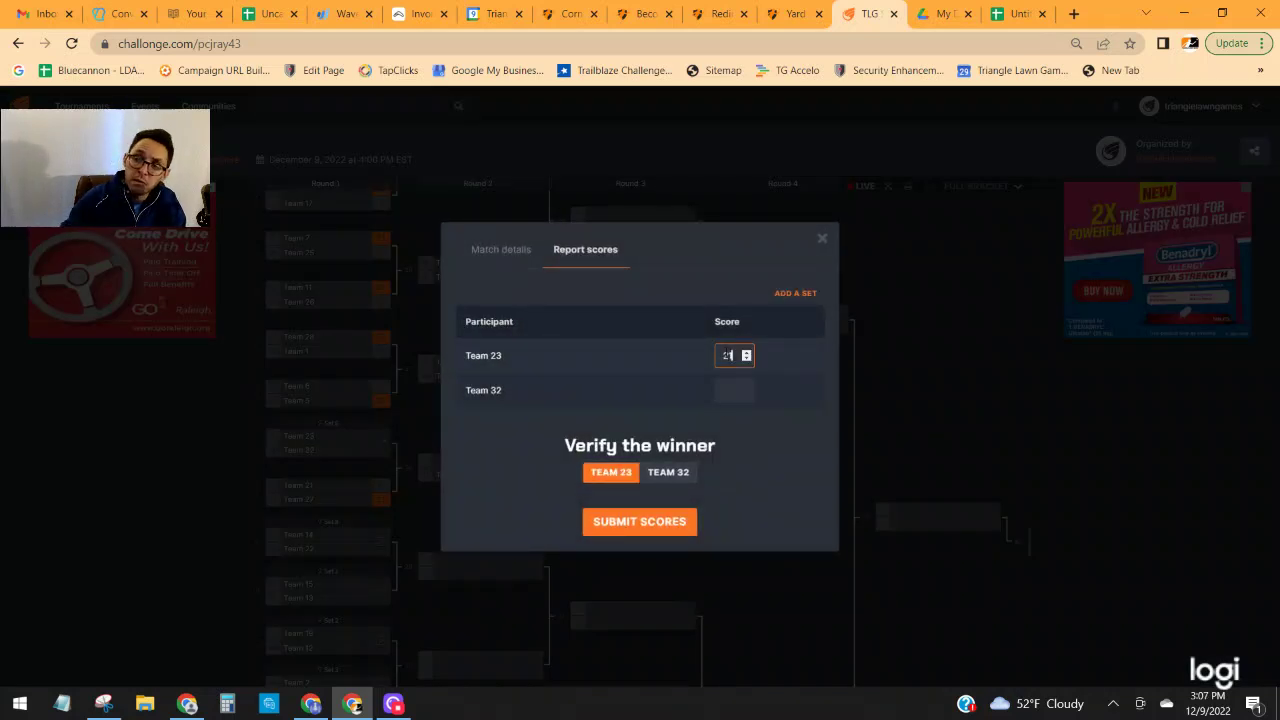
pyautogui.click(655, 528)
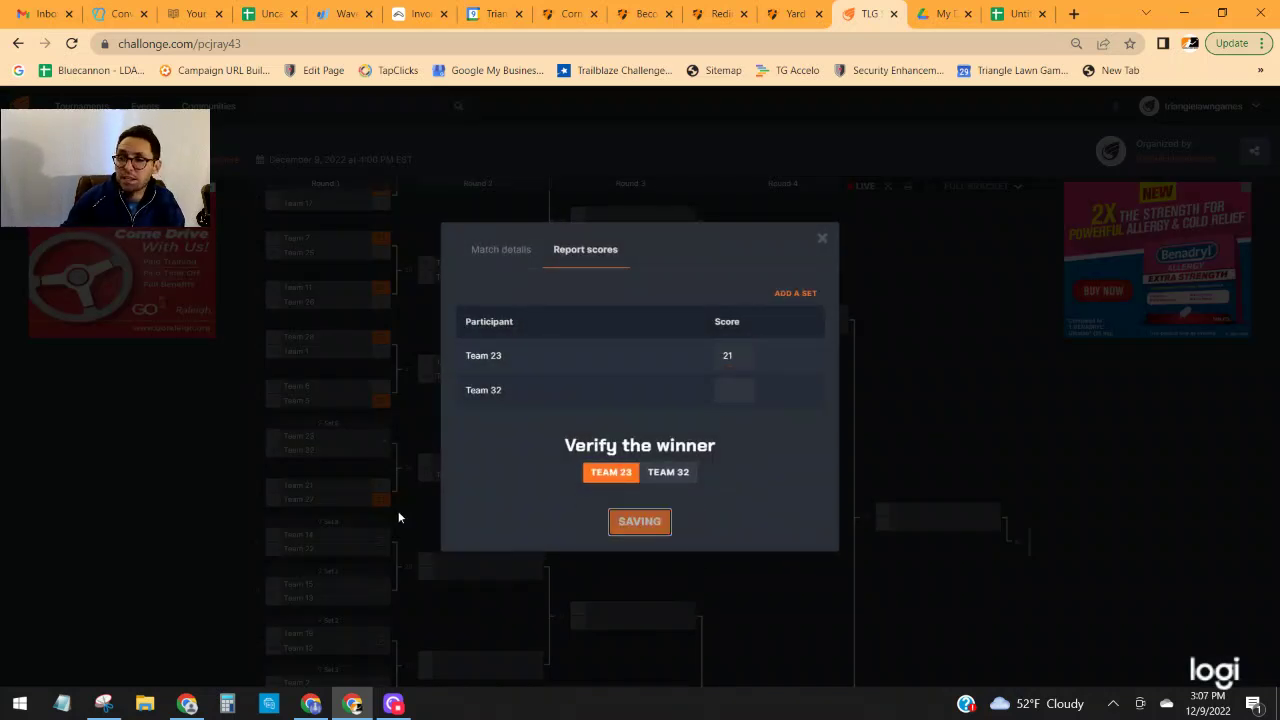
# Record 21–0 wins for Team 14 over Team 22 and Team 15 over Team 13.
pyautogui.scroll(-3, 469, 317)
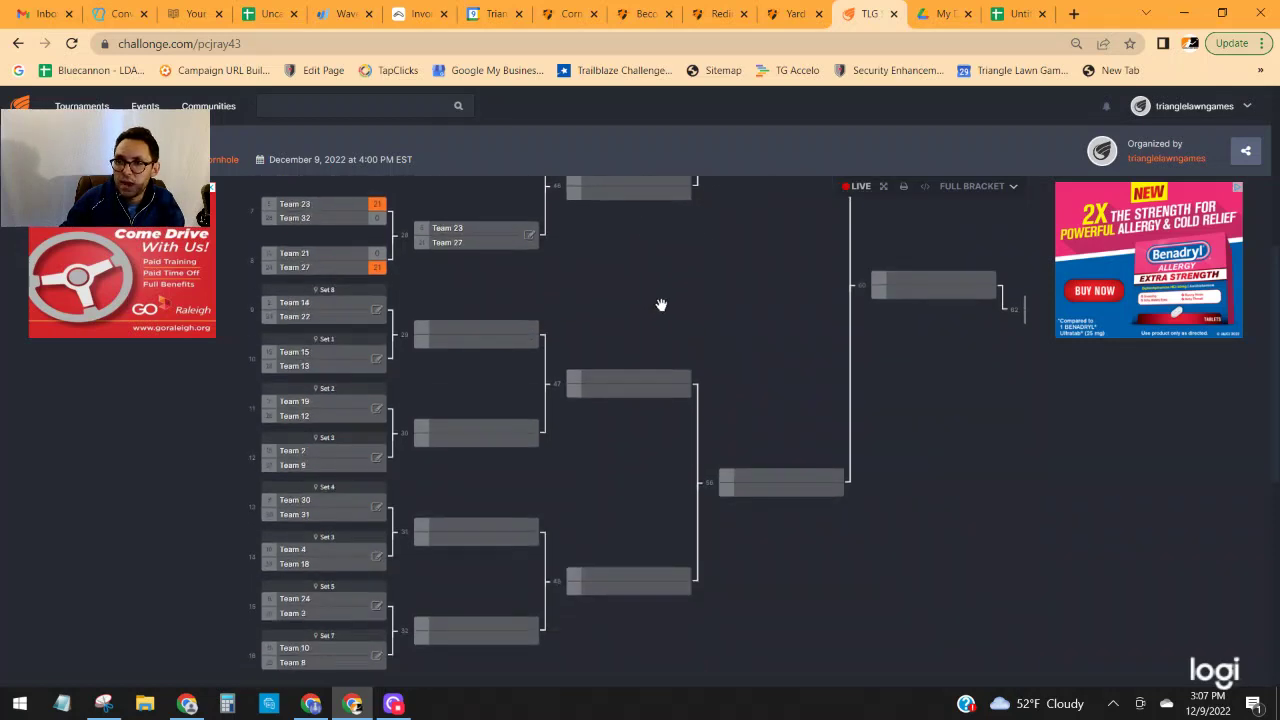
pyautogui.moveTo(338, 275)
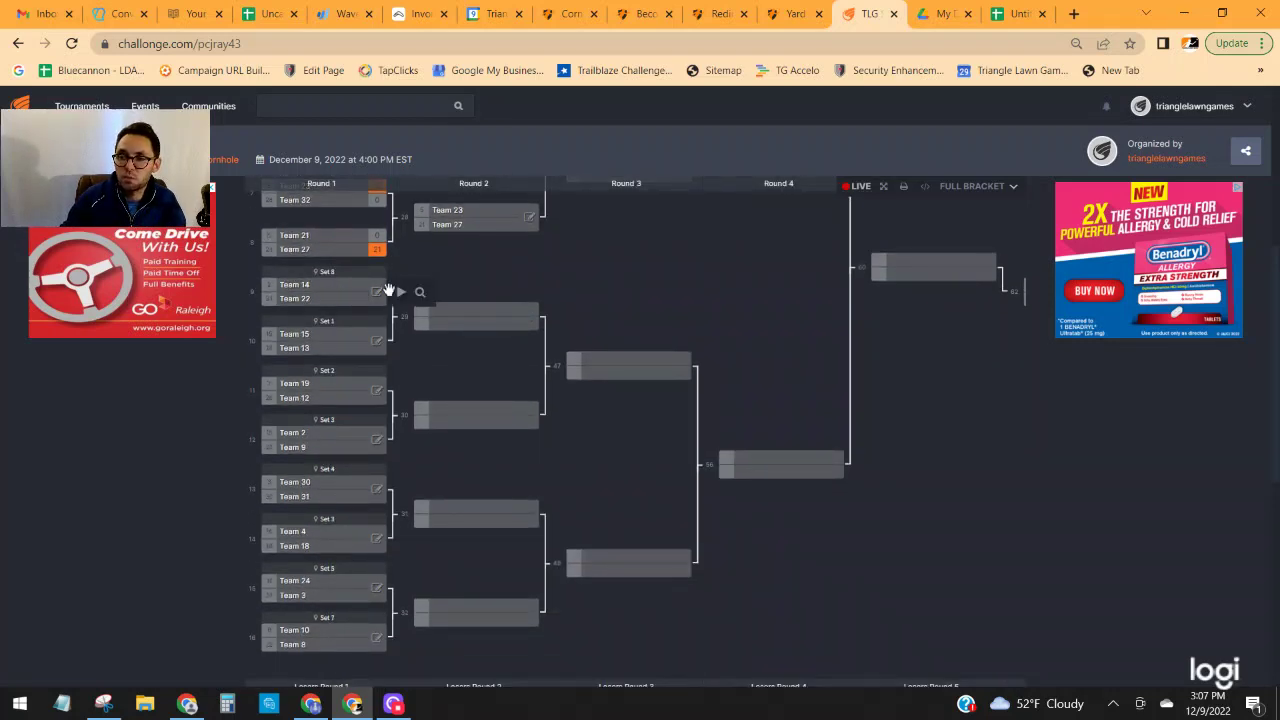
pyautogui.click(376, 293)
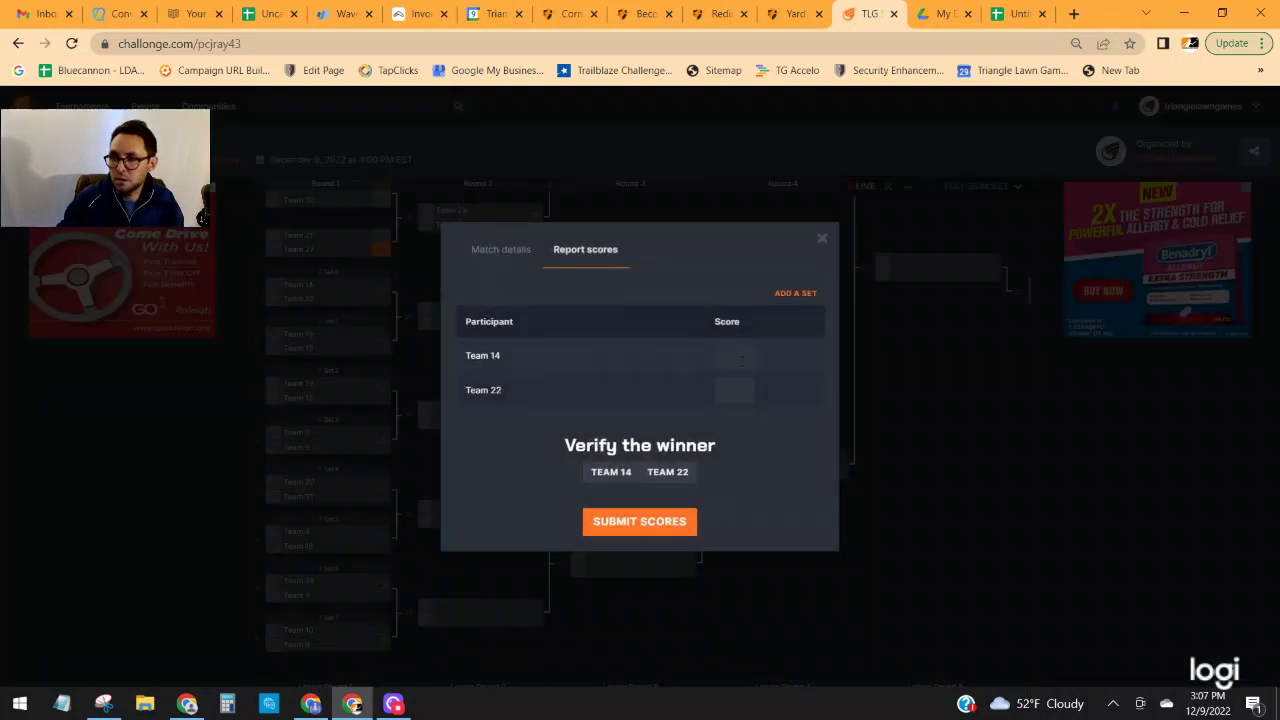
pyautogui.click(733, 357)
pyautogui.write('21')
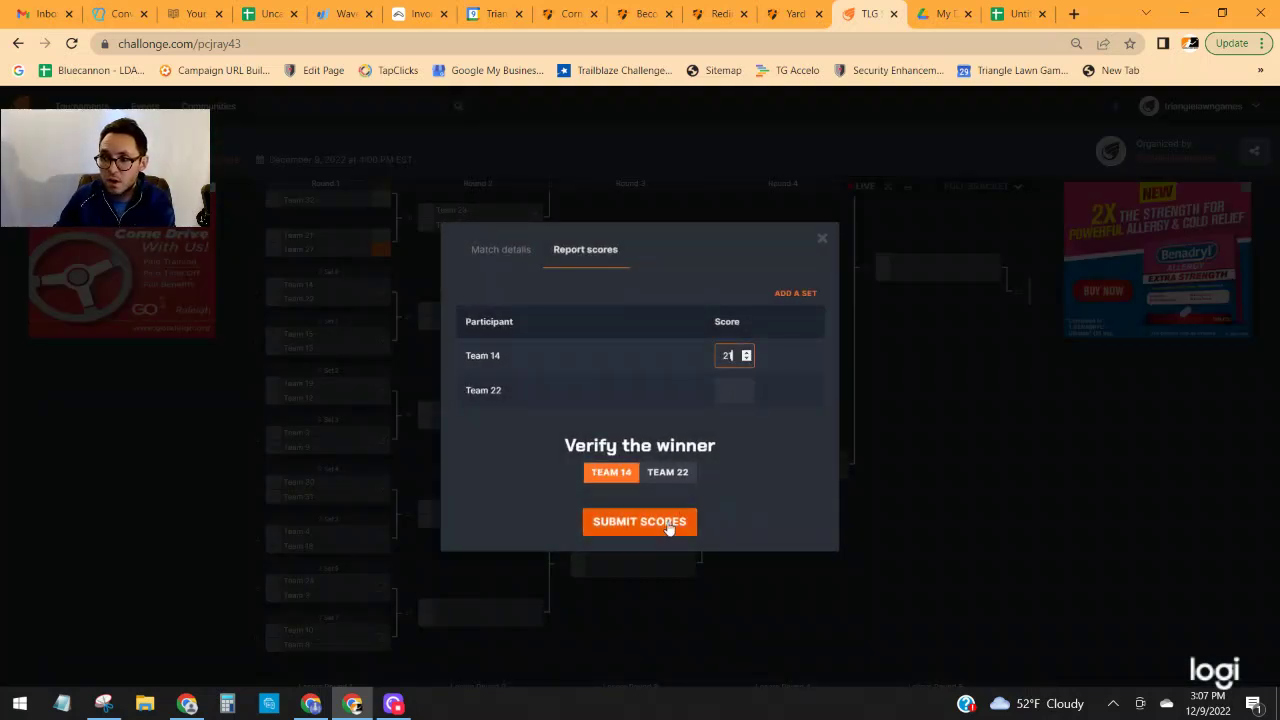
pyautogui.click(668, 527)
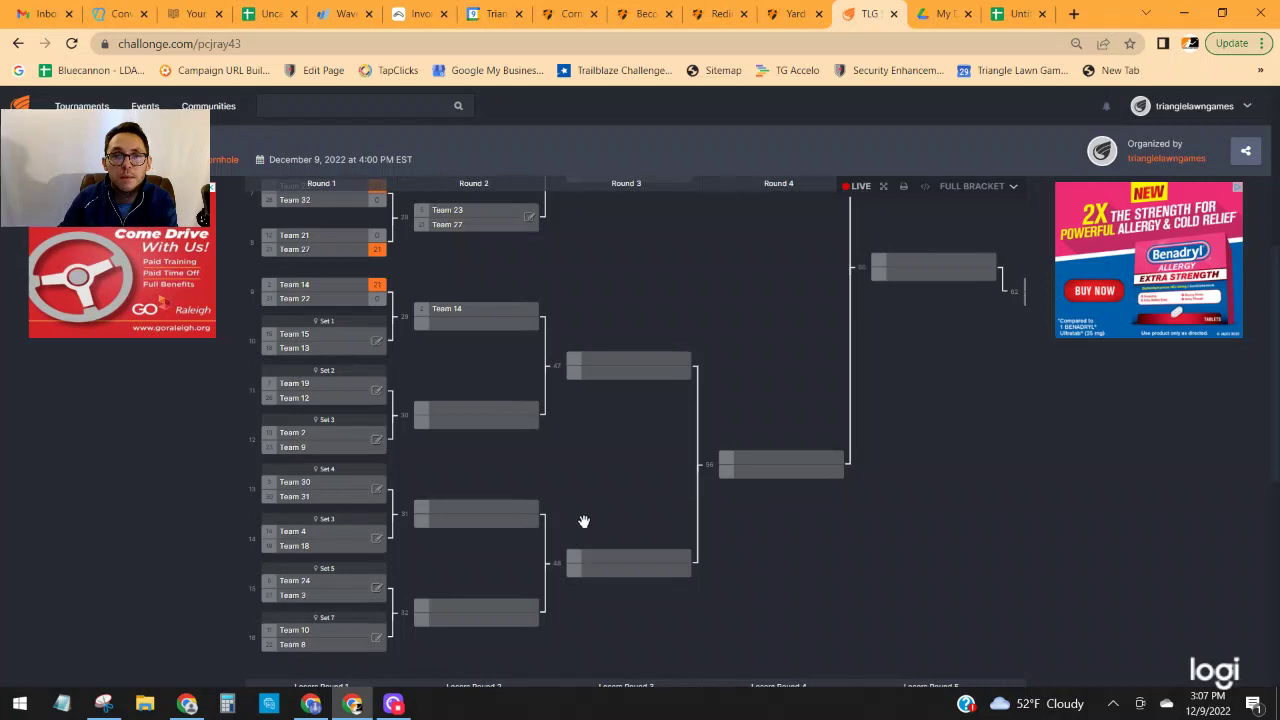
pyautogui.click(376, 341)
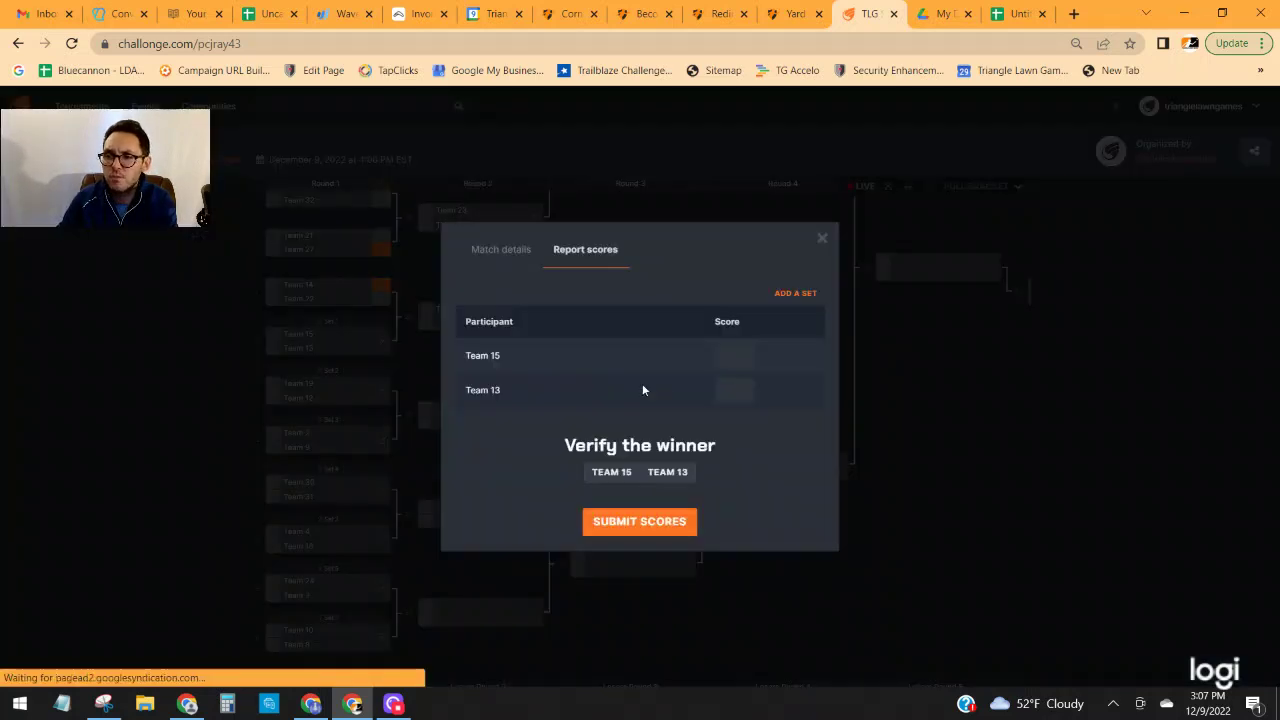
pyautogui.click(726, 356)
pyautogui.write('21')
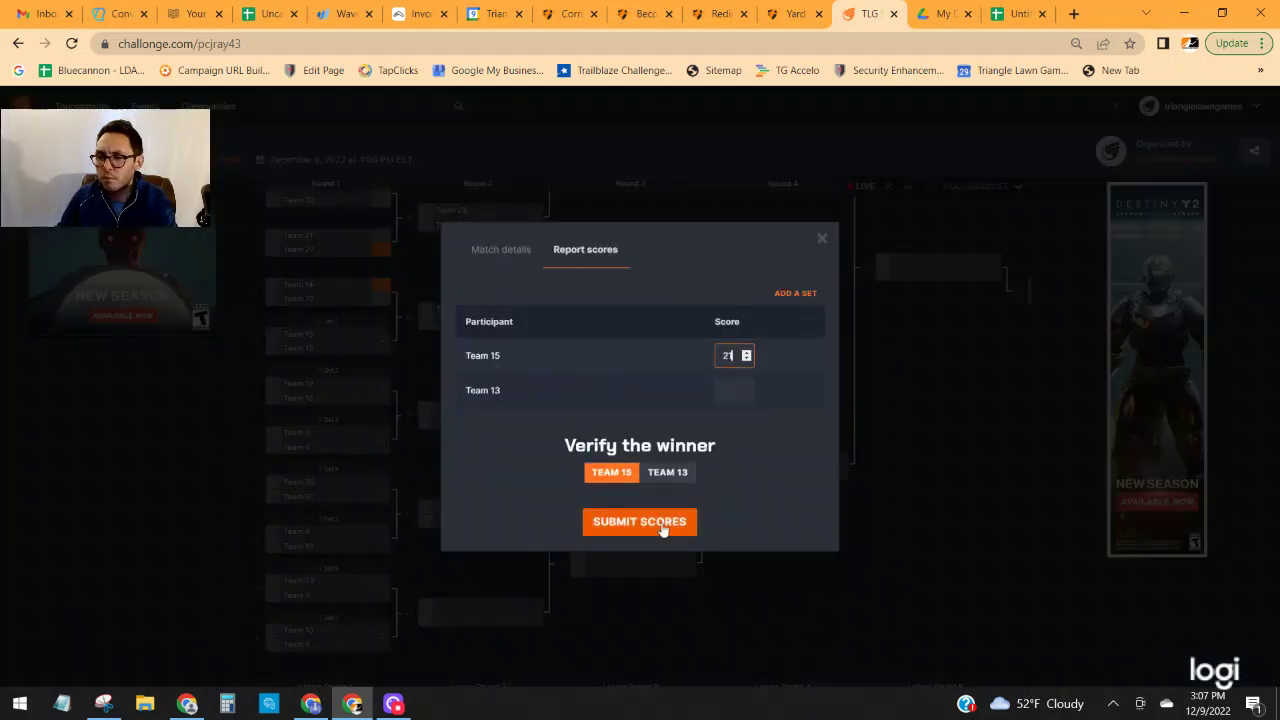
pyautogui.click(662, 527)
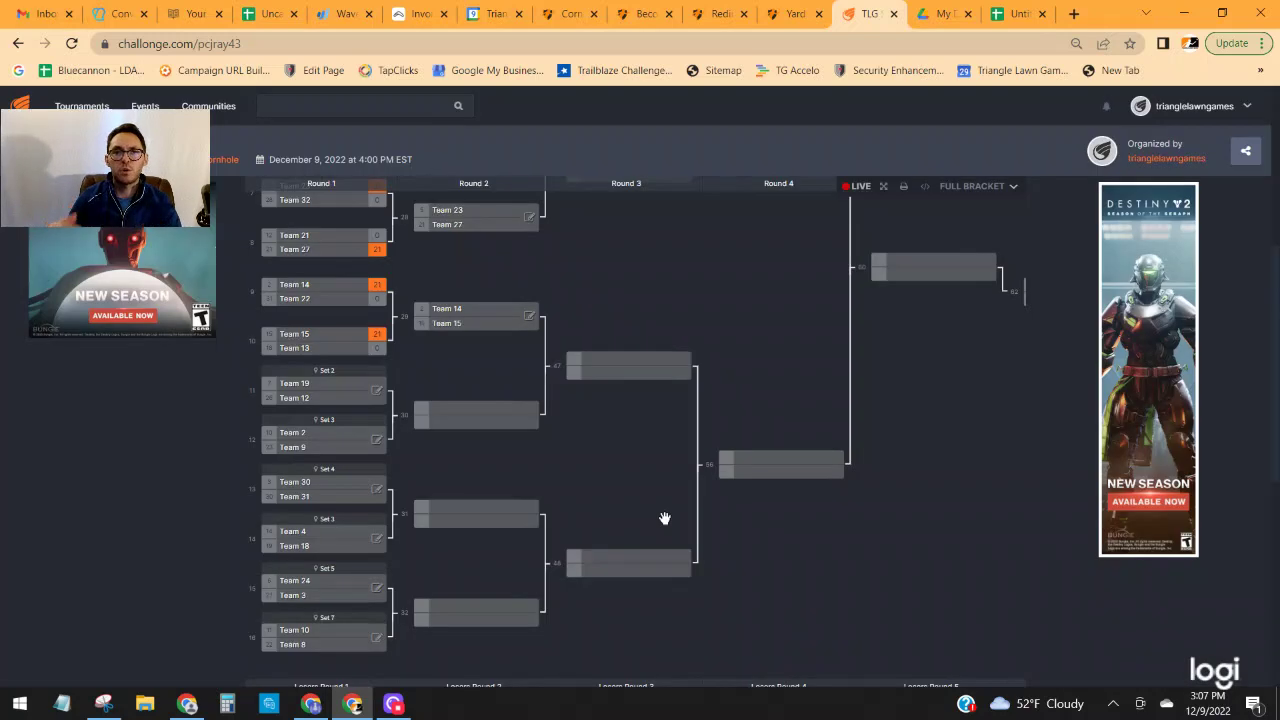
# Record wins for Team 19 over Team 12, Team 2 over Team 9, and Team 31 over Team 30.
pyautogui.click(376, 390)
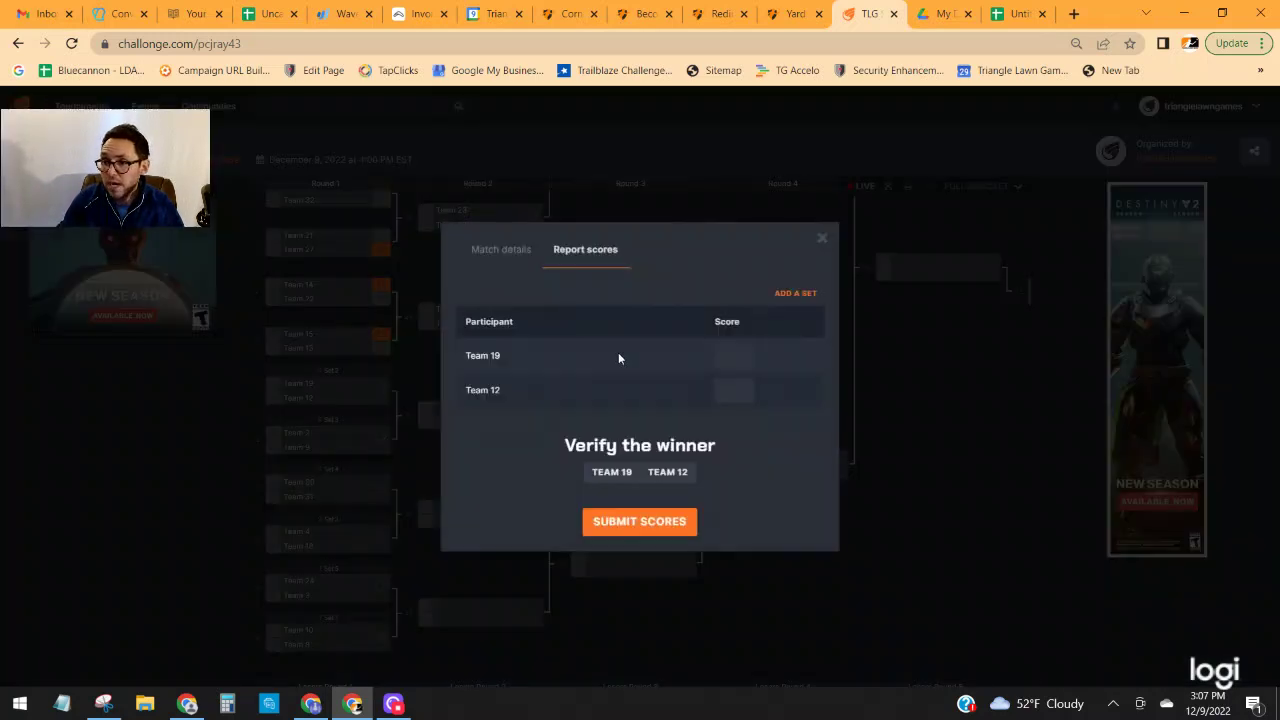
pyautogui.write('2')
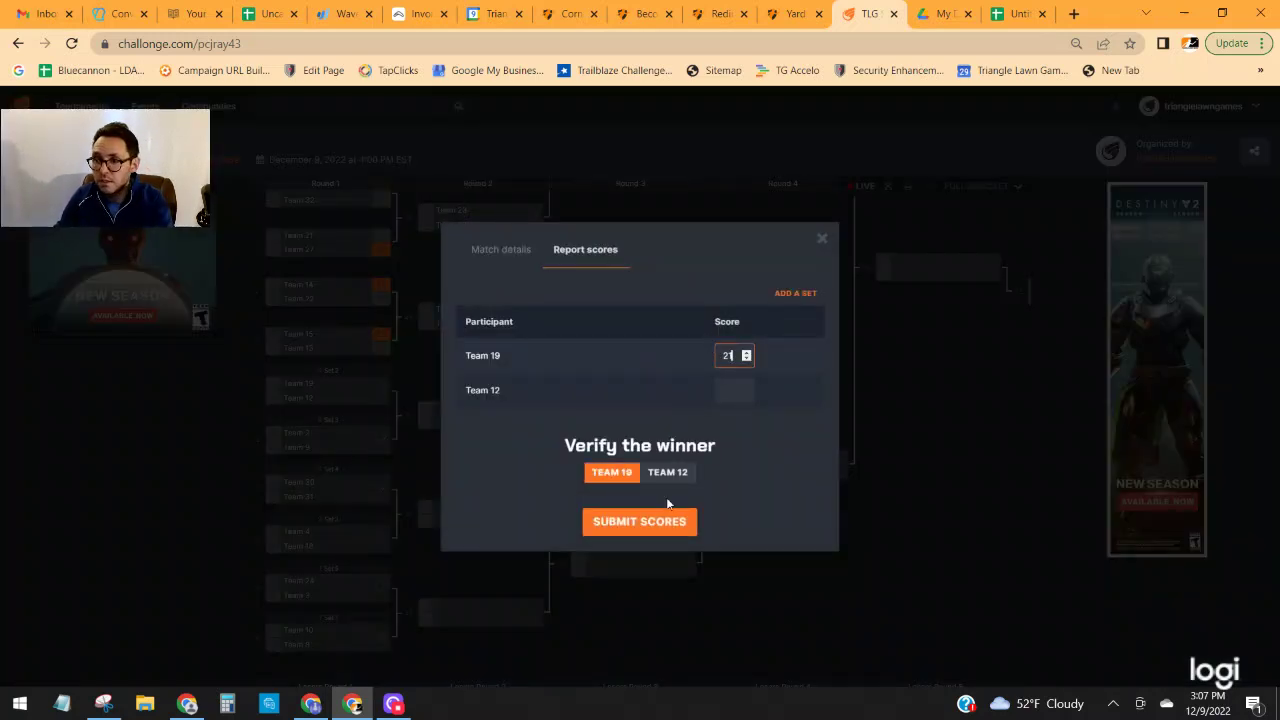
pyautogui.write('1')
pyautogui.click(662, 525)
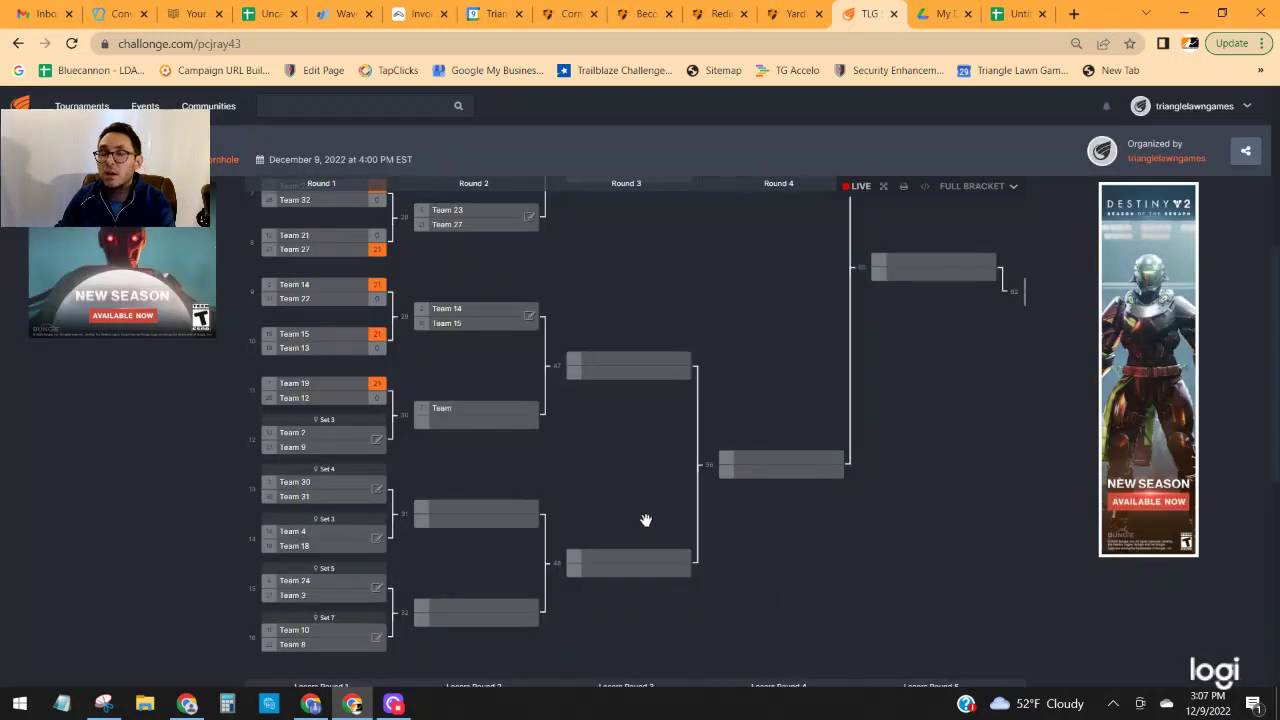
pyautogui.click(377, 442)
pyautogui.write('21')
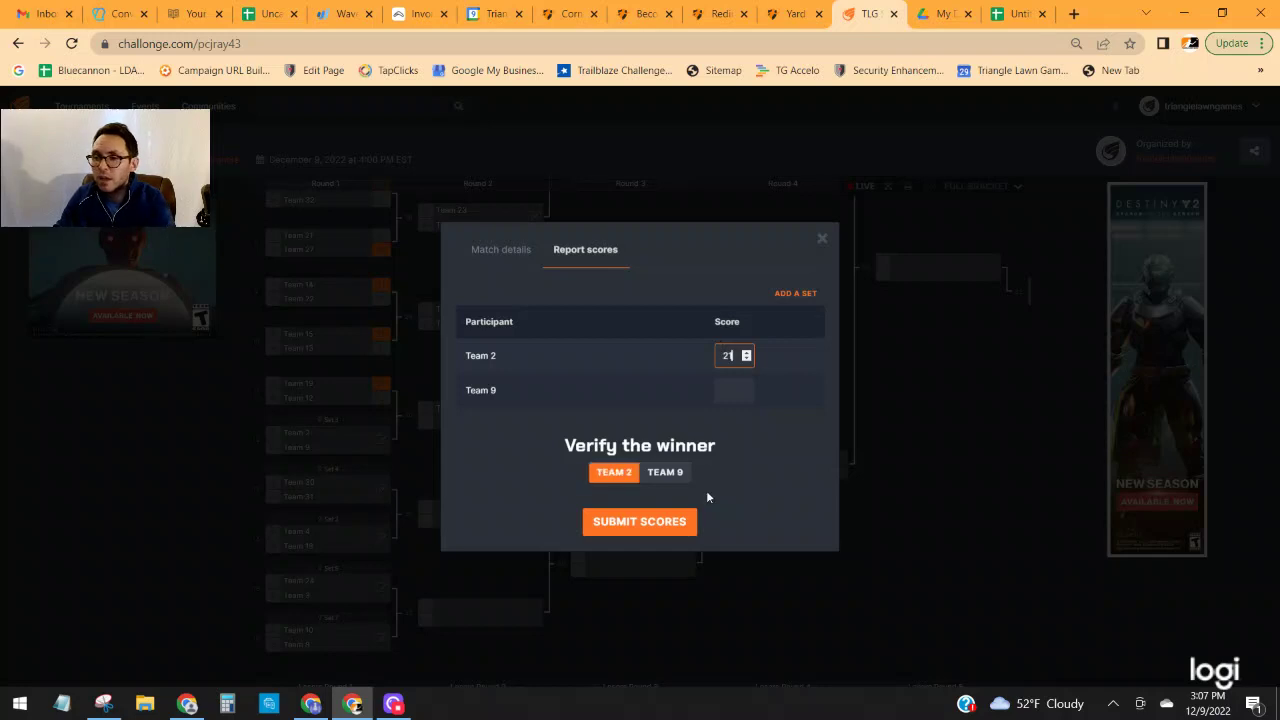
pyautogui.click(655, 524)
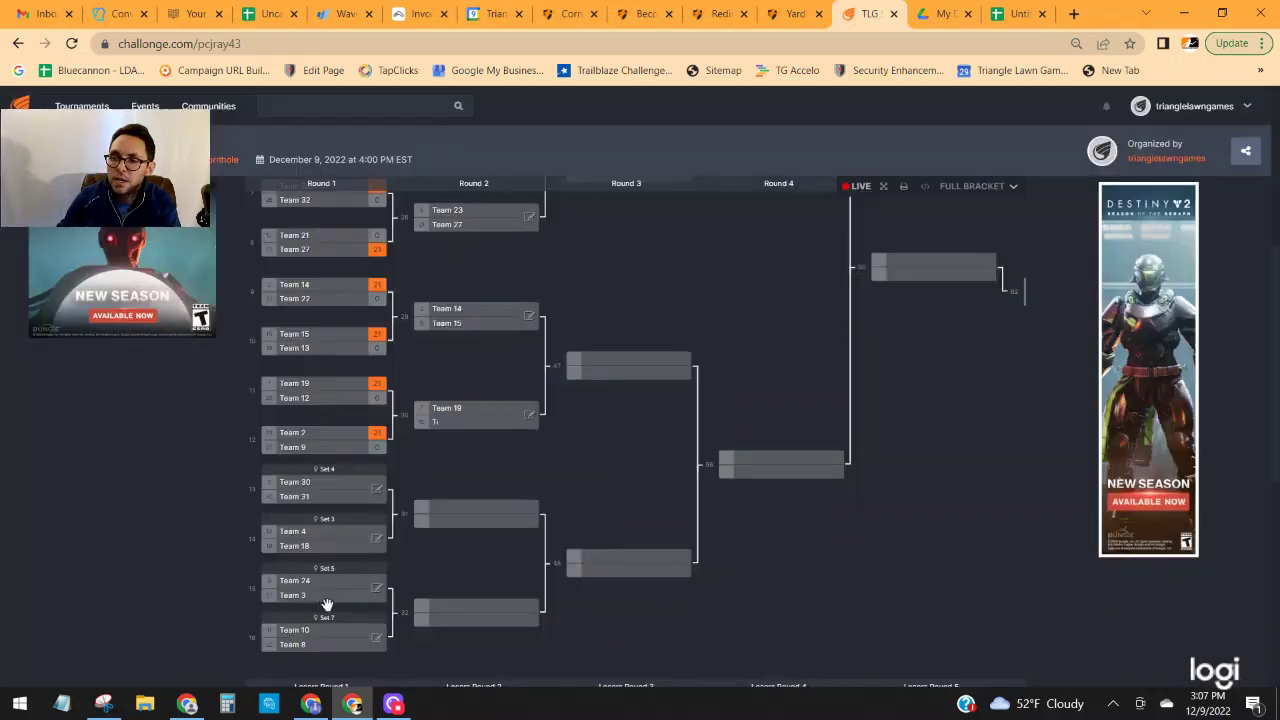
pyautogui.click(377, 488)
pyautogui.click(723, 390)
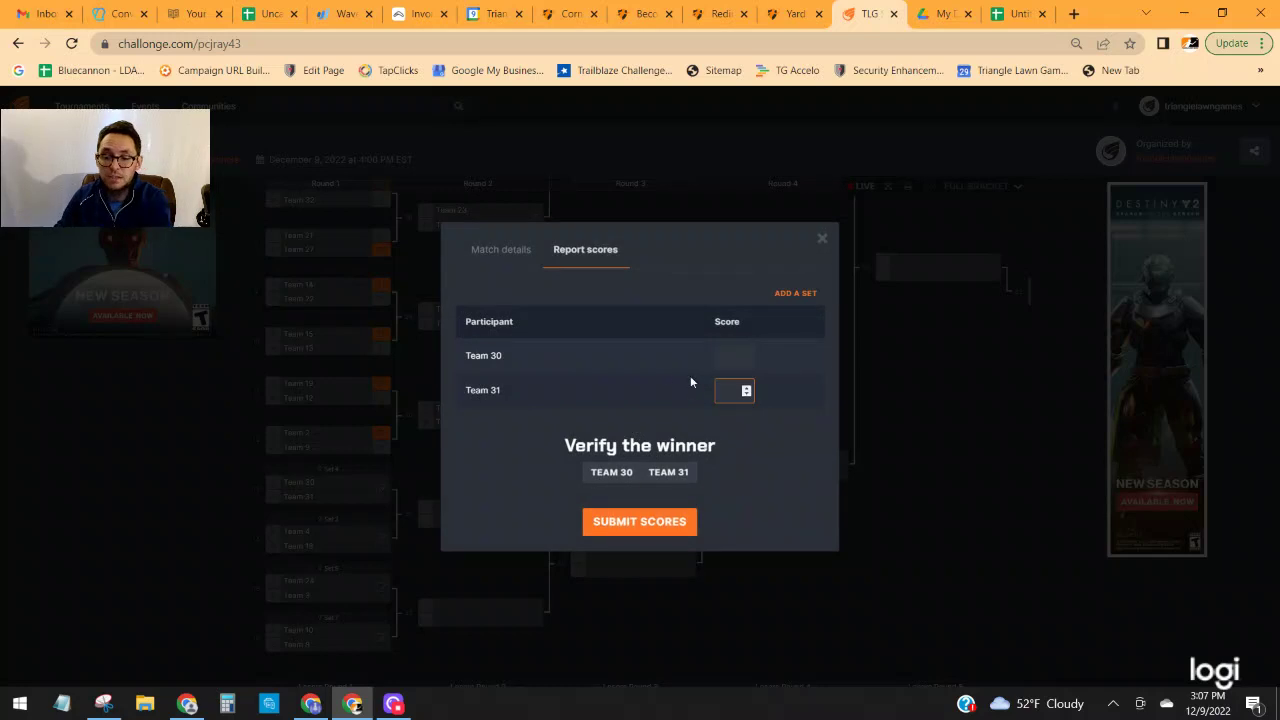
pyautogui.write('21')
pyautogui.click(628, 522)
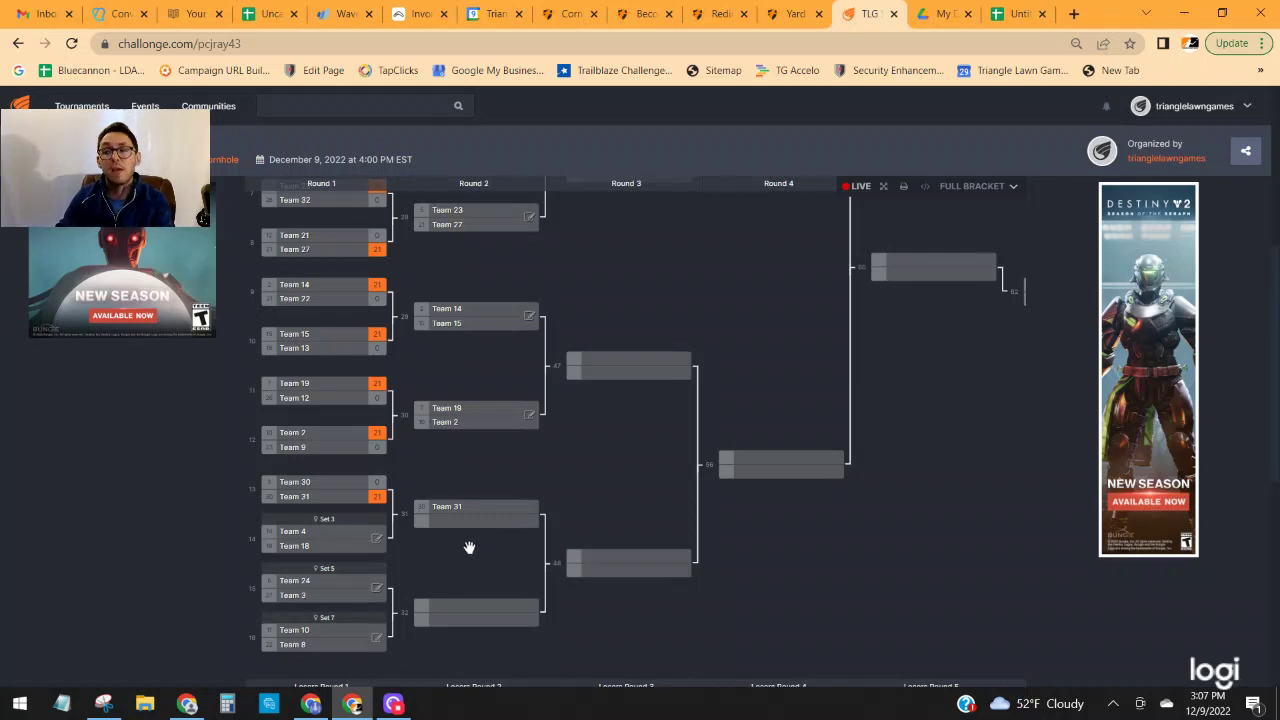
# Record 21–0 wins for Team 4 over Team 18, Team 24 over Team 3, and Team 10 over Team 8.
pyautogui.click(375, 539)
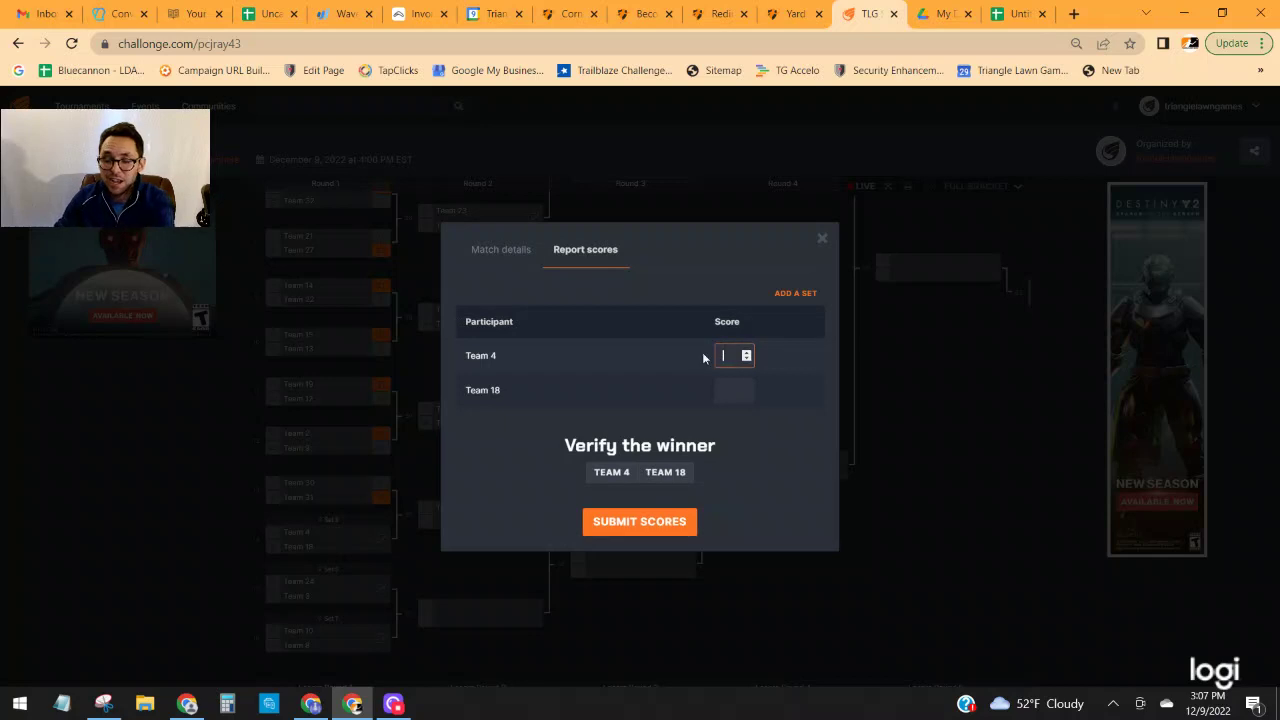
pyautogui.write('21')
pyautogui.click(676, 522)
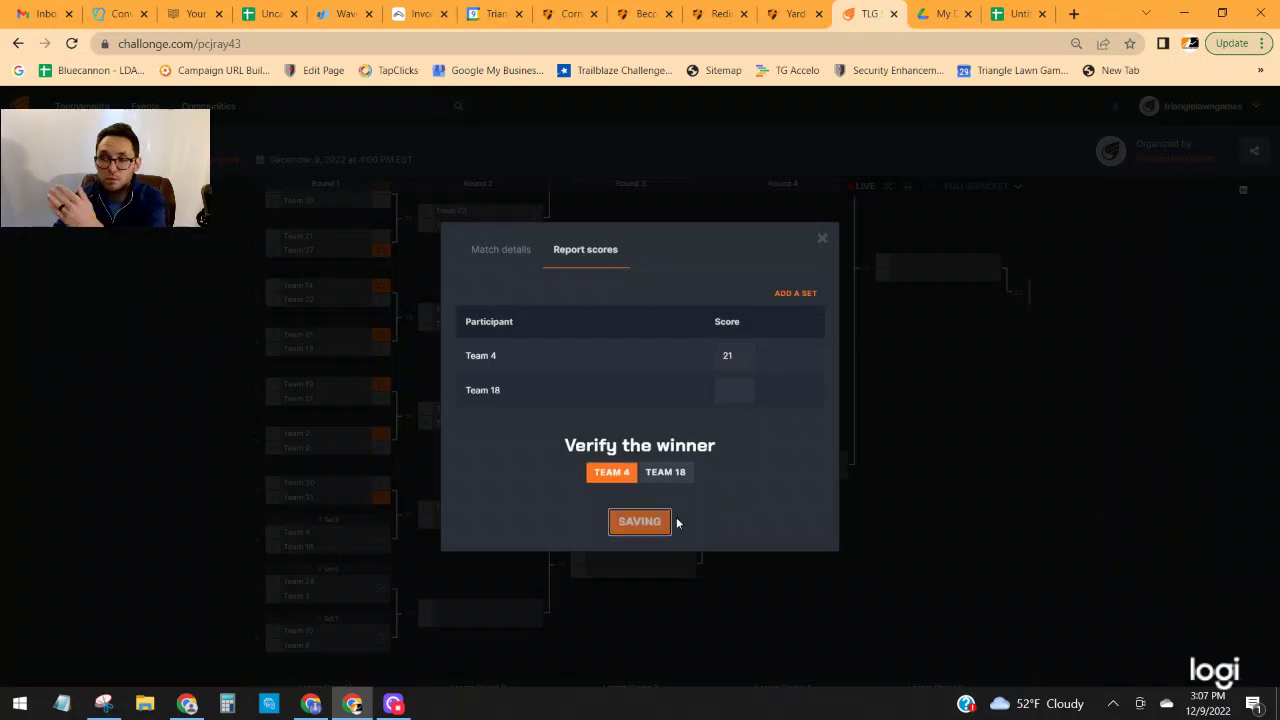
pyautogui.scroll(-1, 423, 523)
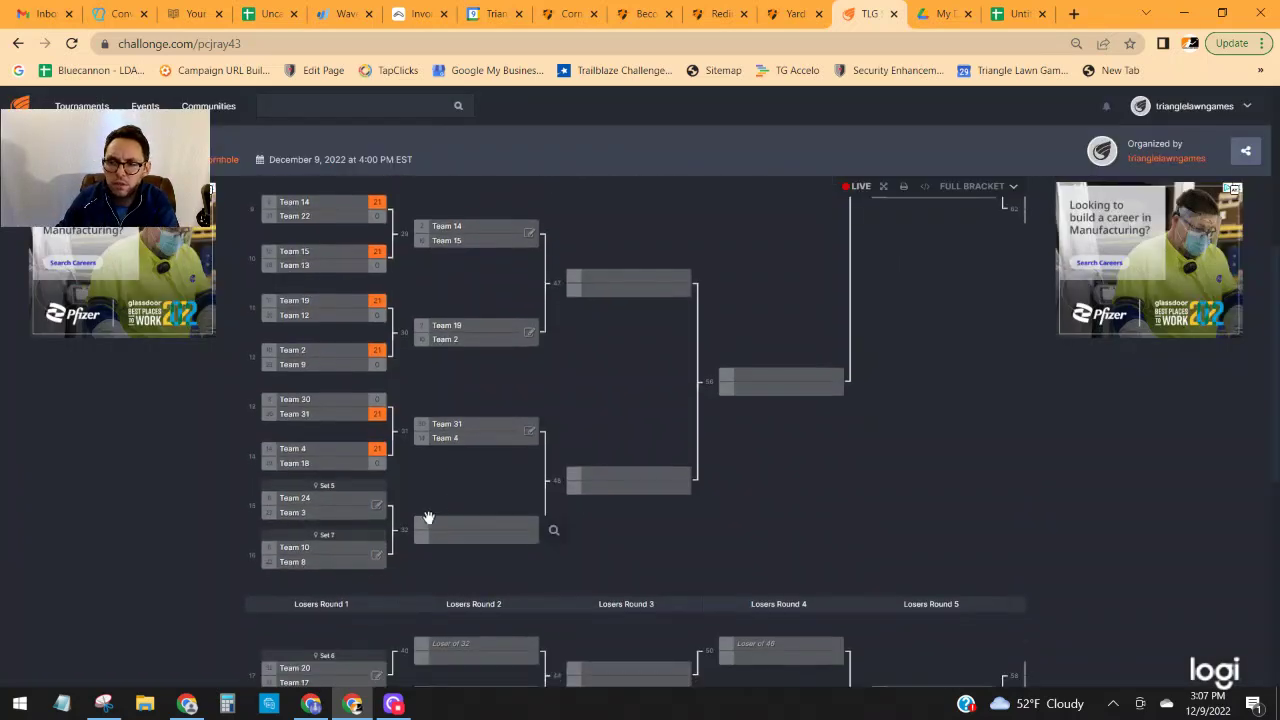
pyautogui.click(376, 508)
pyautogui.write('21')
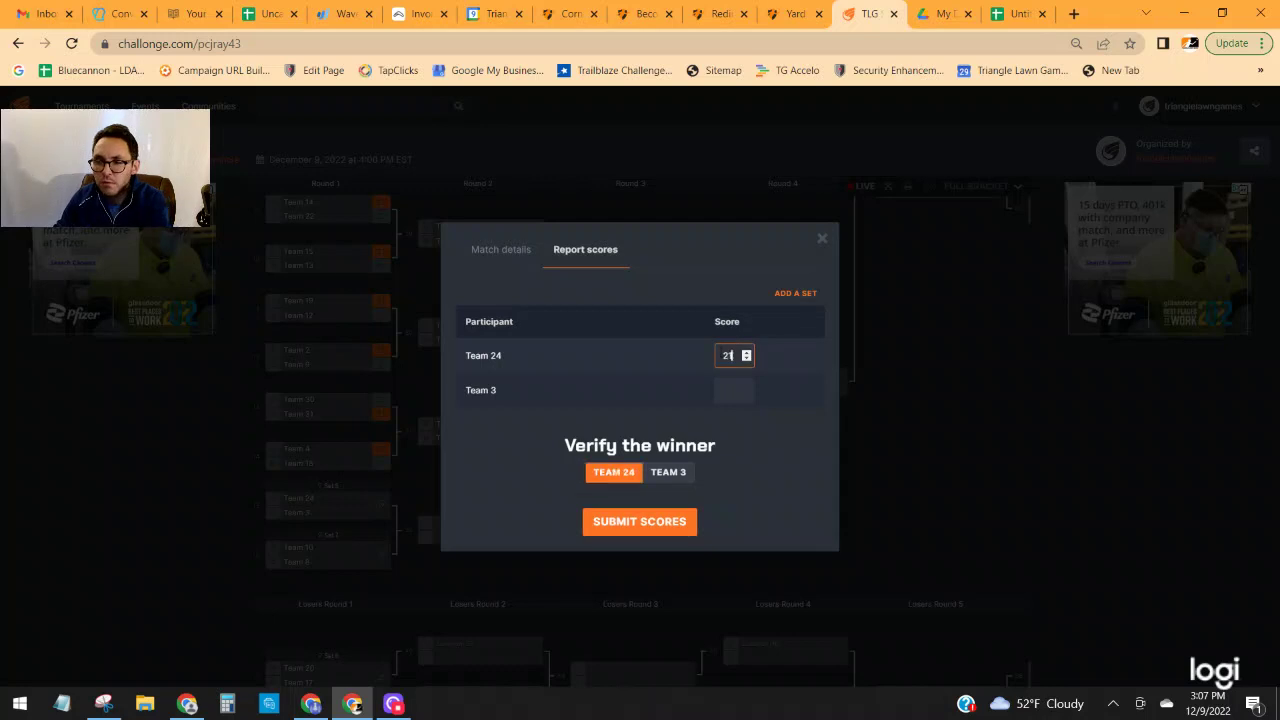
pyautogui.click(646, 521)
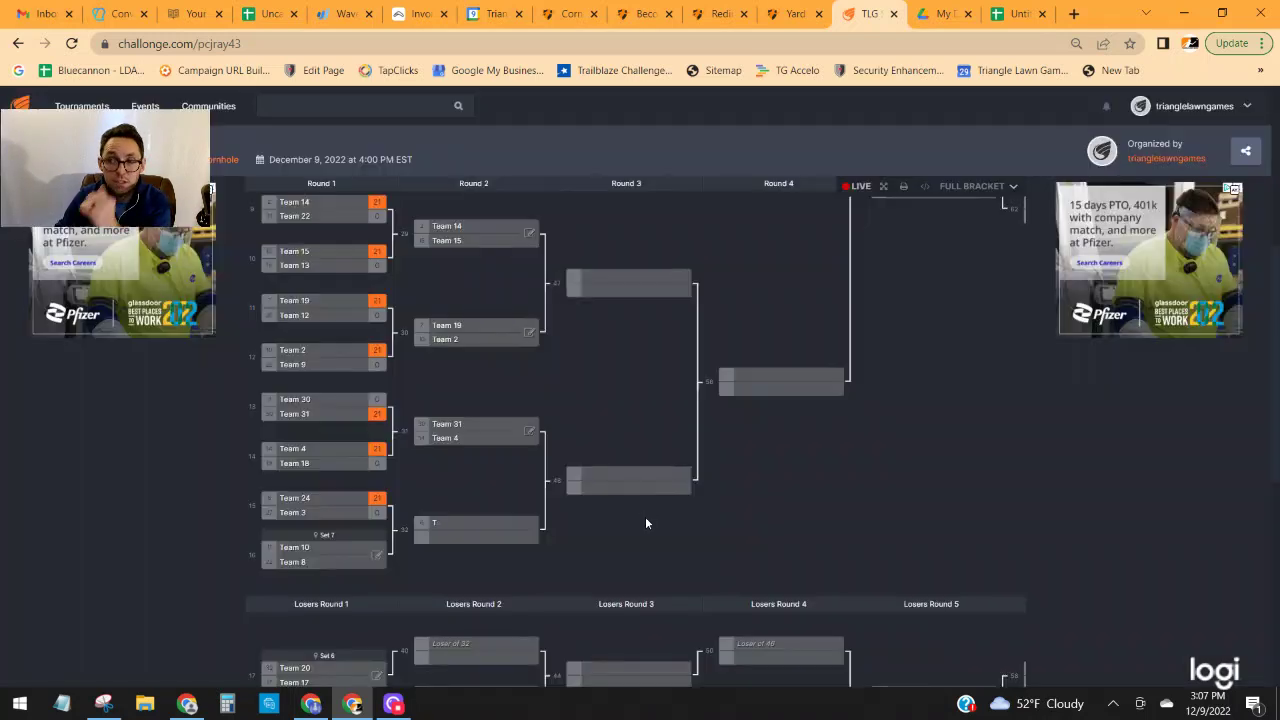
pyautogui.click(376, 555)
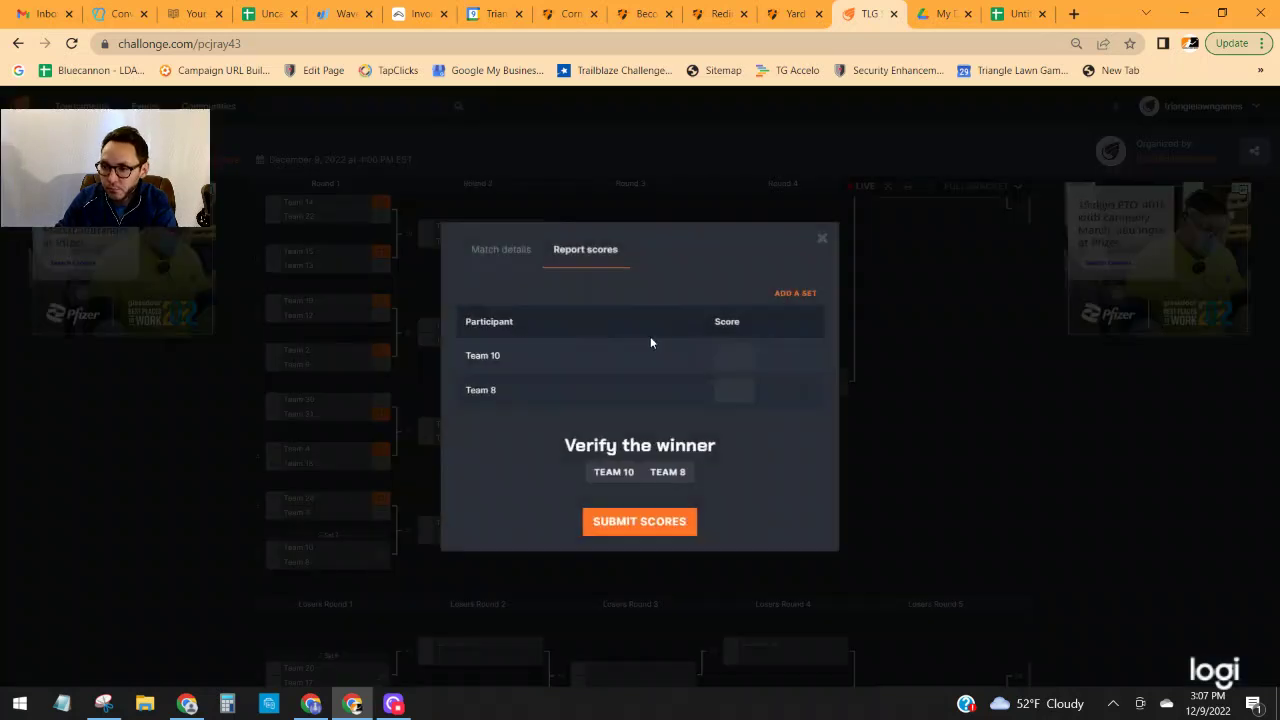
pyautogui.click(724, 355)
pyautogui.write('21')
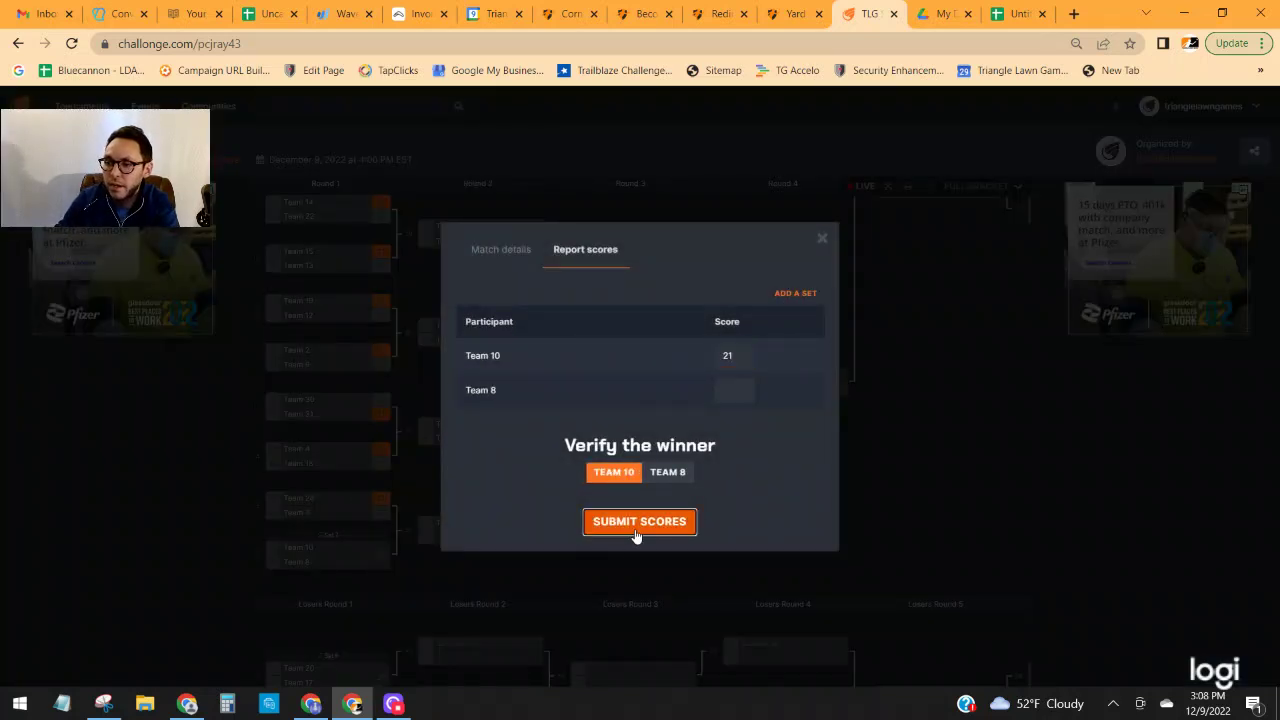
pyautogui.click(636, 535)
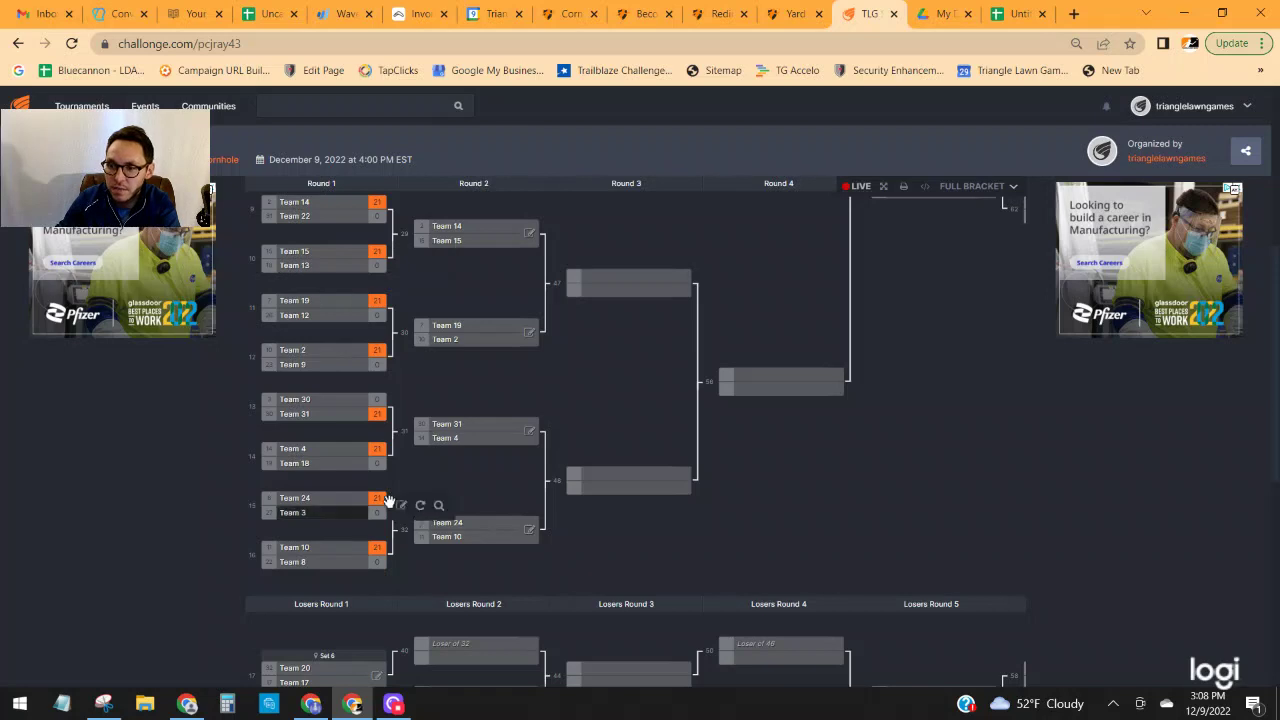
pyautogui.scroll(-3, 389, 500)
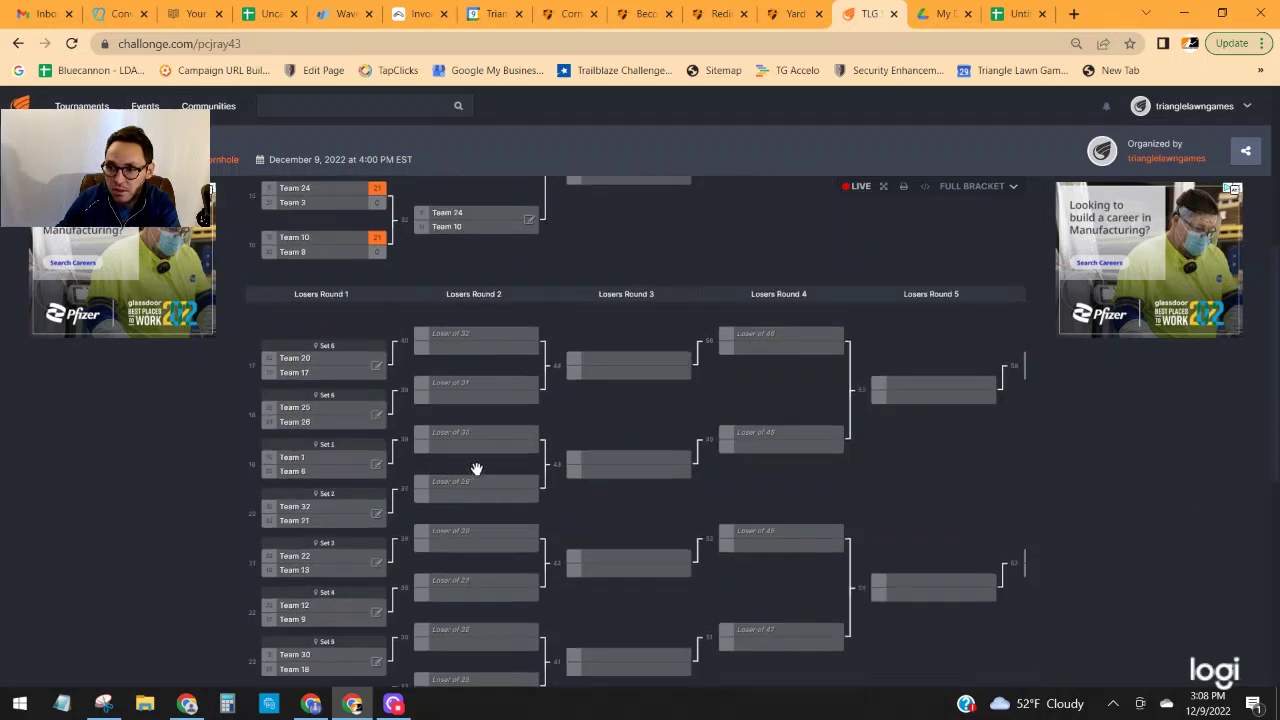
# Submit 21-point Losers Round 1 wins for Team 20 (vs Team 17) and Team 26 (vs Team 25).
pyautogui.click(377, 368)
pyautogui.write('21')
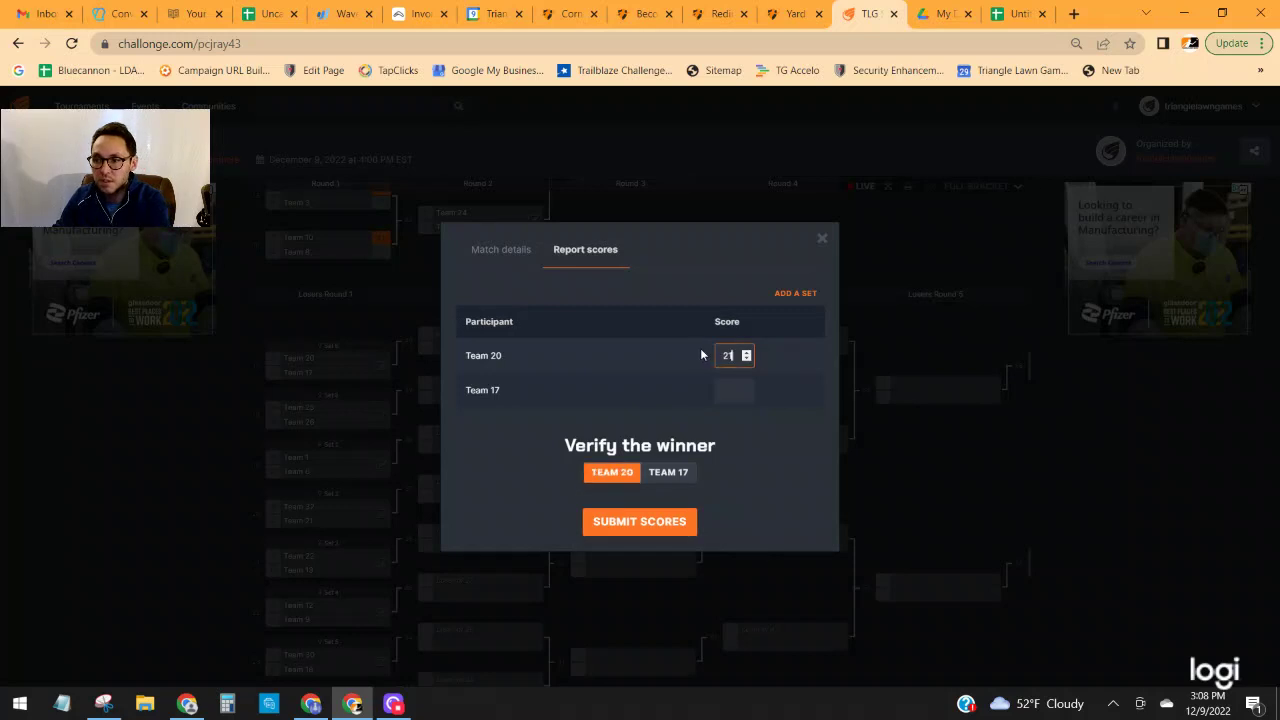
pyautogui.click(655, 522)
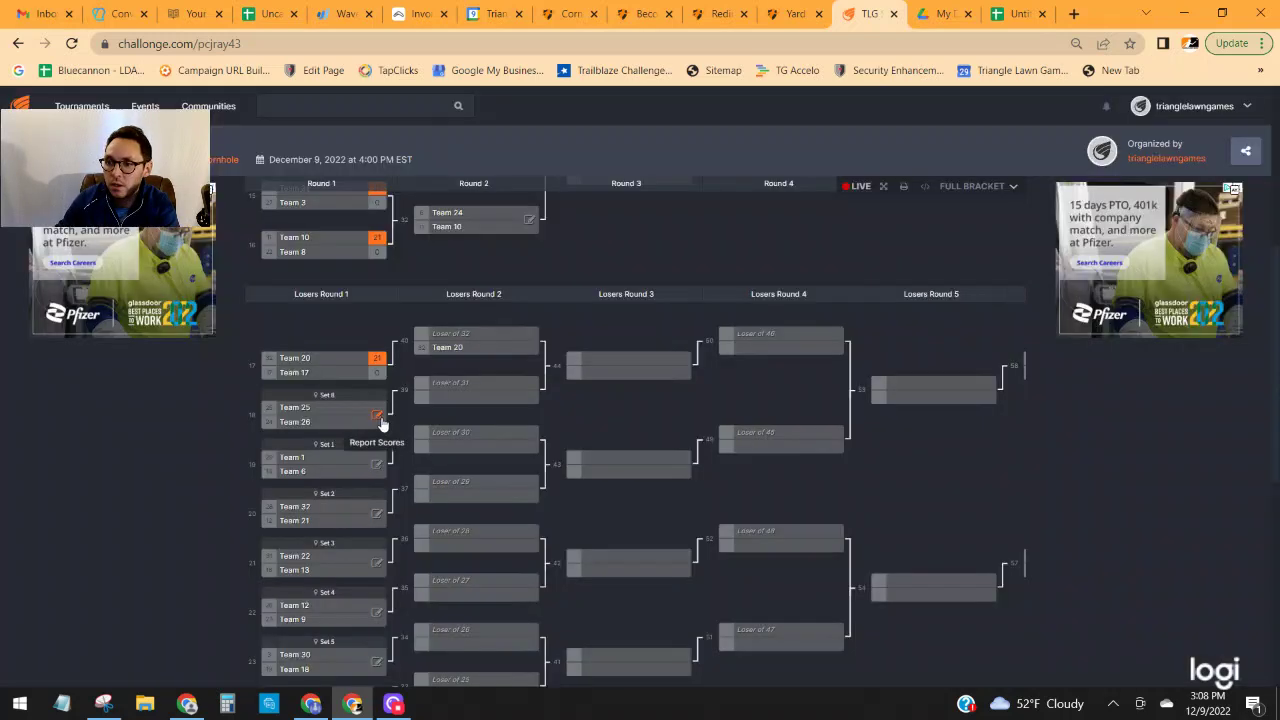
pyautogui.click(377, 418)
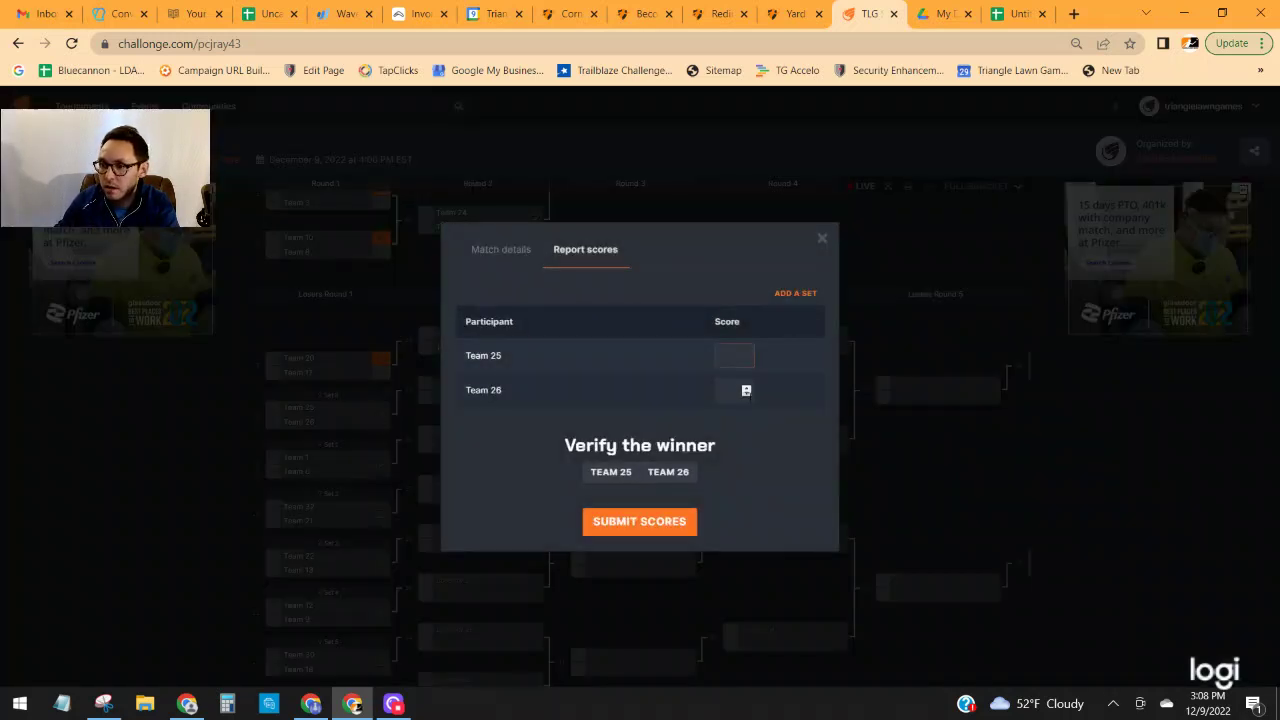
pyautogui.write('21')
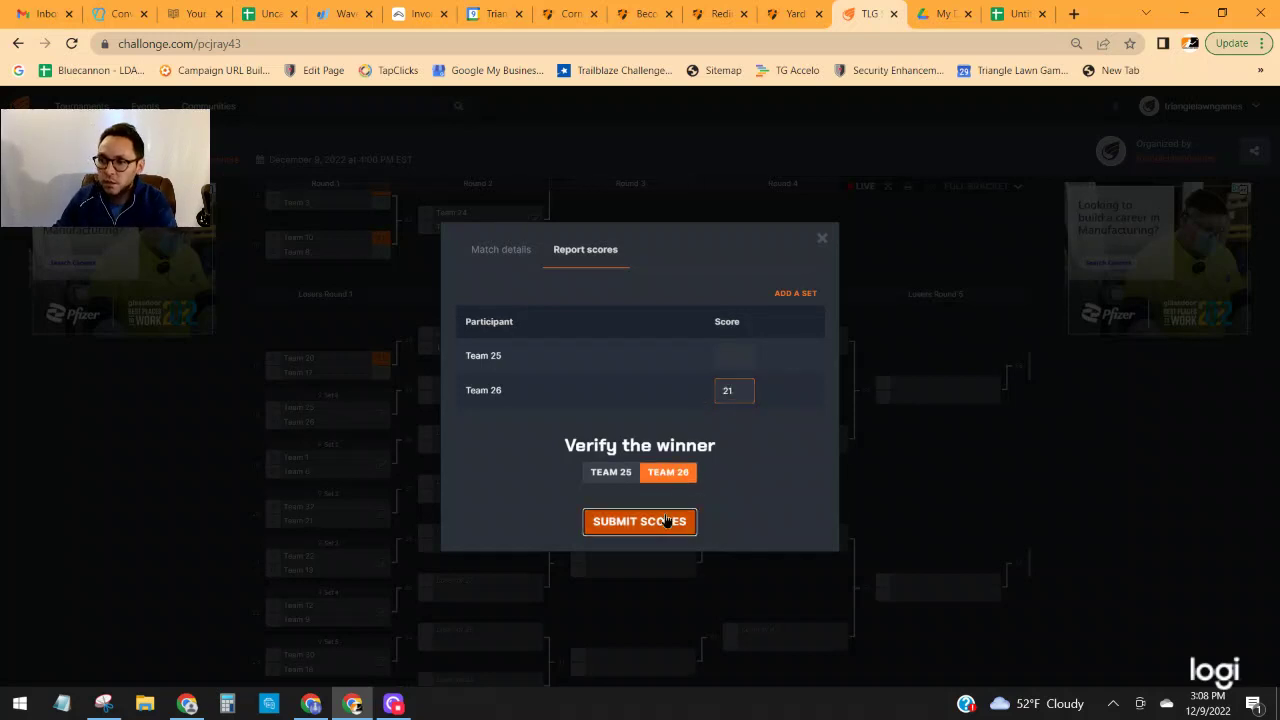
pyautogui.click(660, 521)
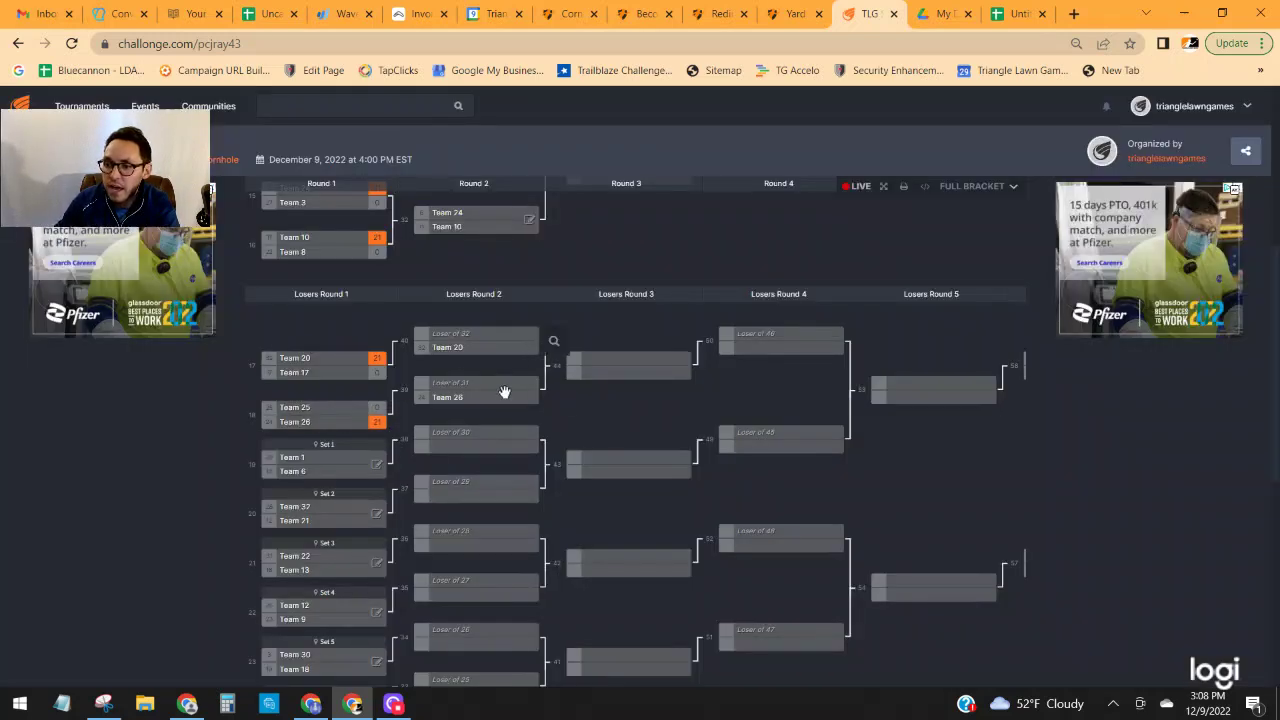
pyautogui.scroll(10, 634, 468)
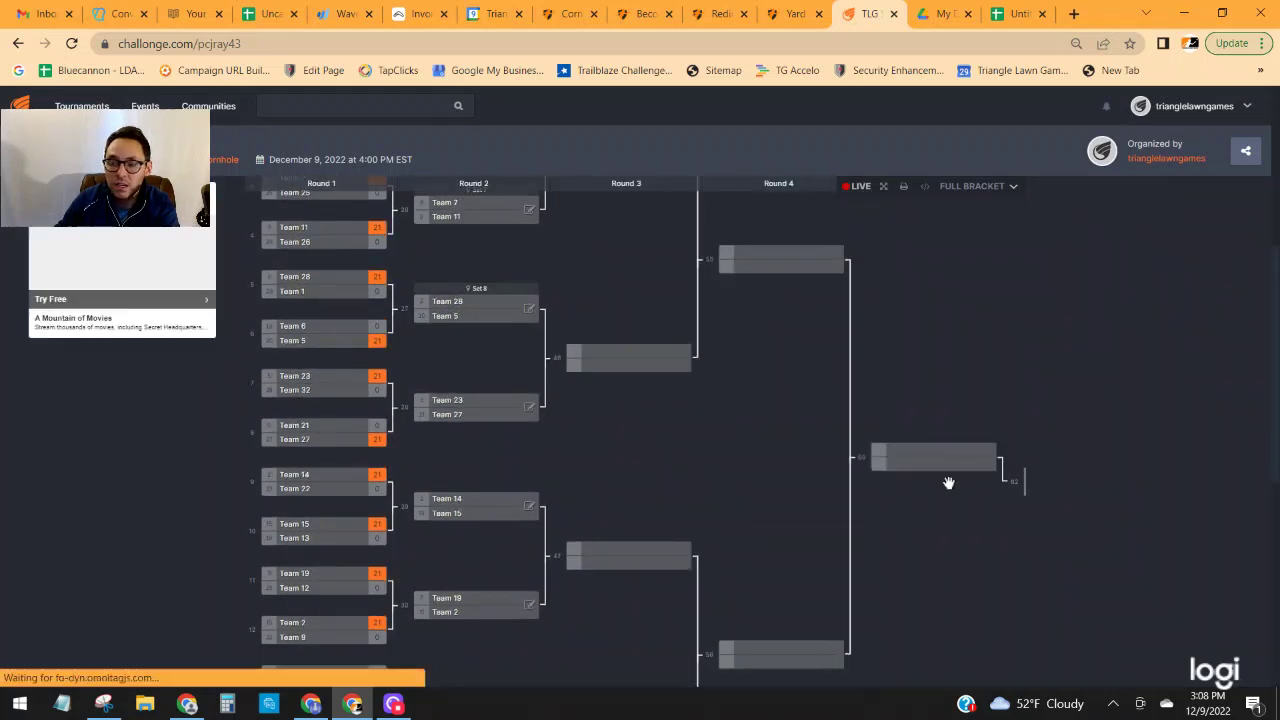
pyautogui.scroll(3, 946, 480)
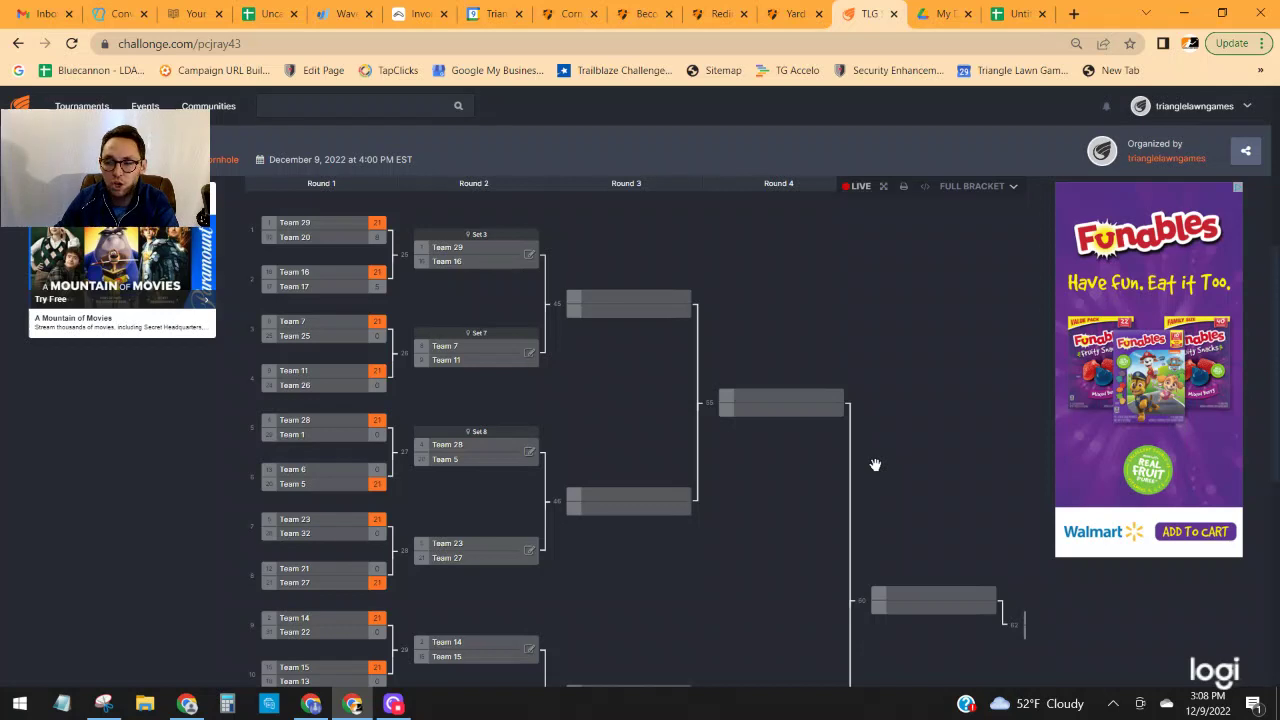
pyautogui.scroll(2, 875, 465)
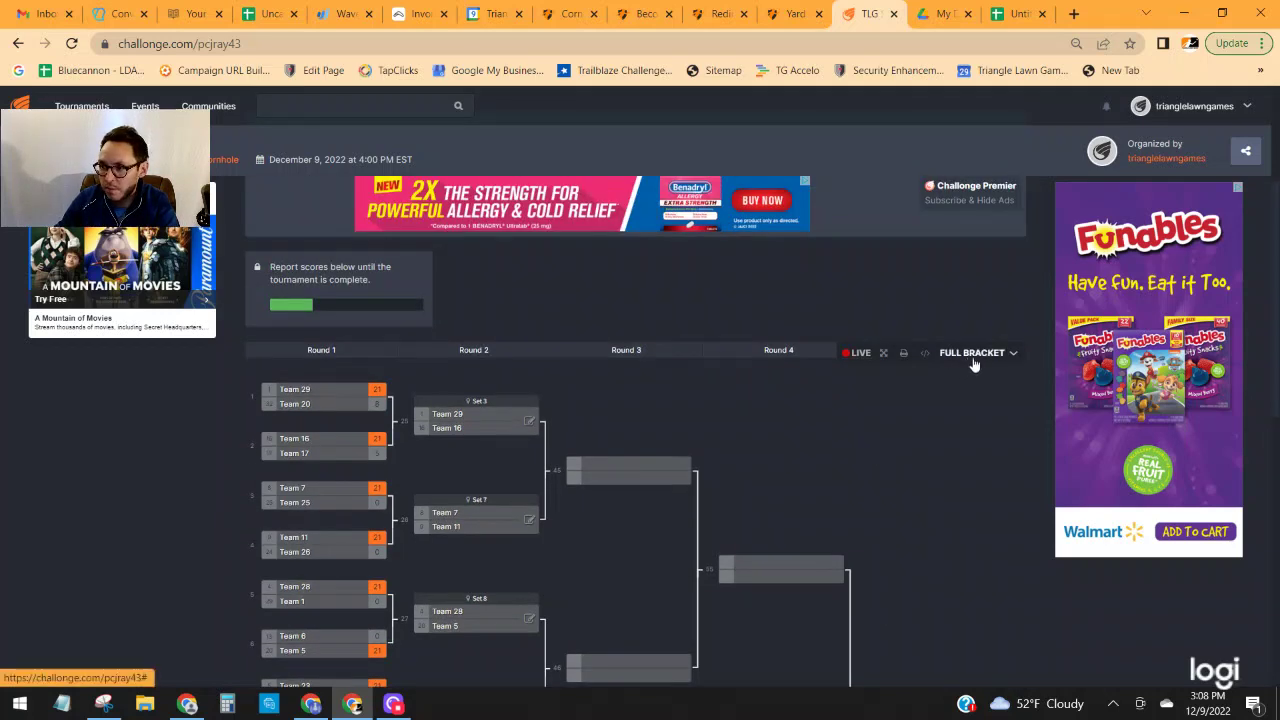
pyautogui.click(884, 356)
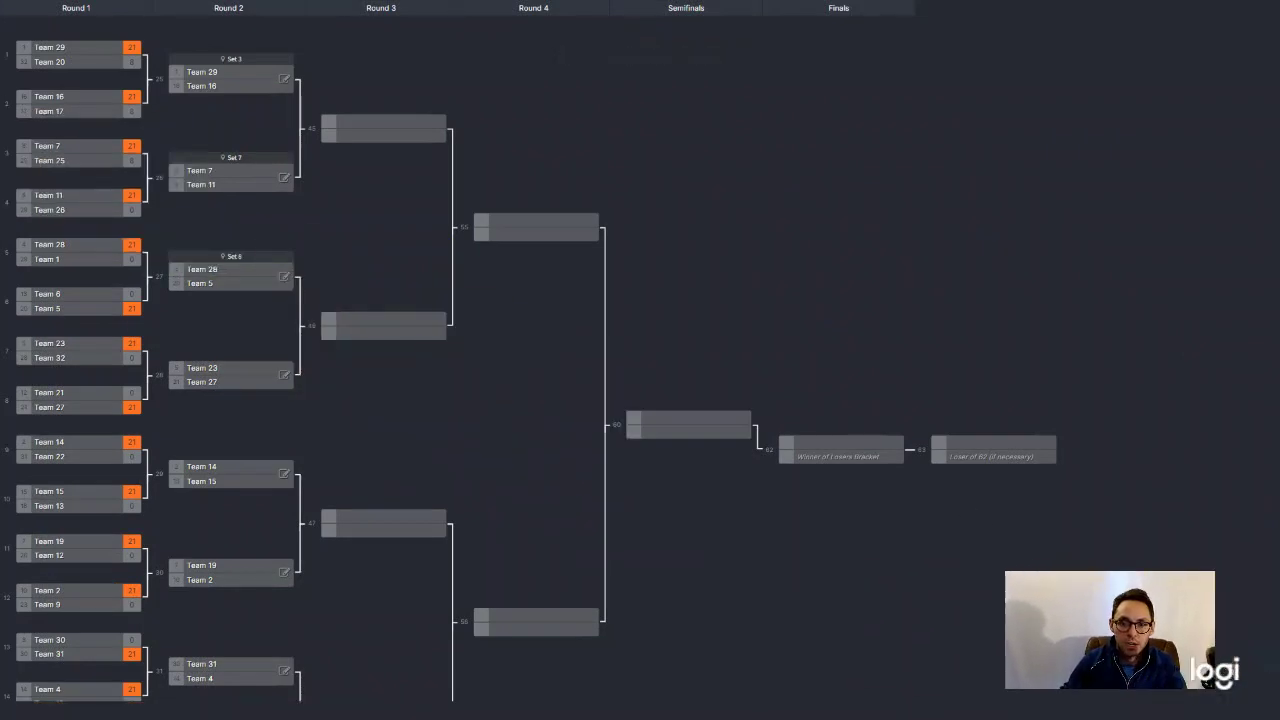
pyautogui.hotkey('ctrl', '-')
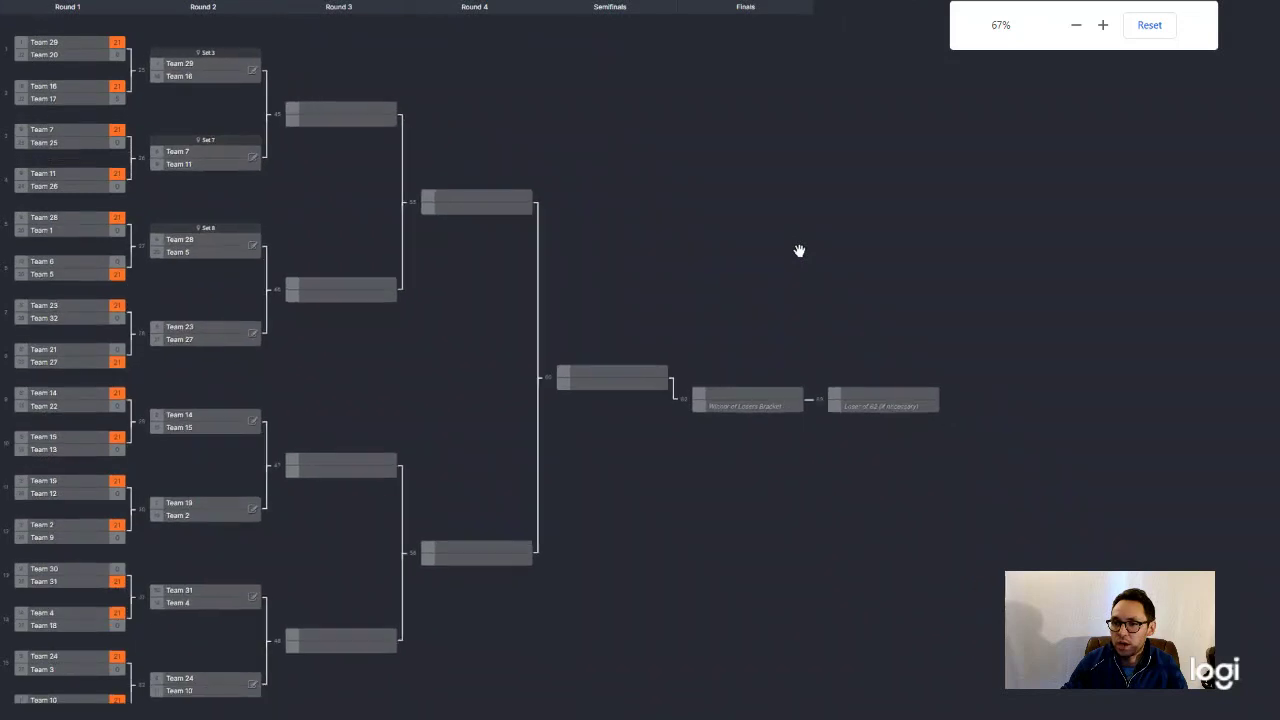
pyautogui.scroll(-5, 477, 223)
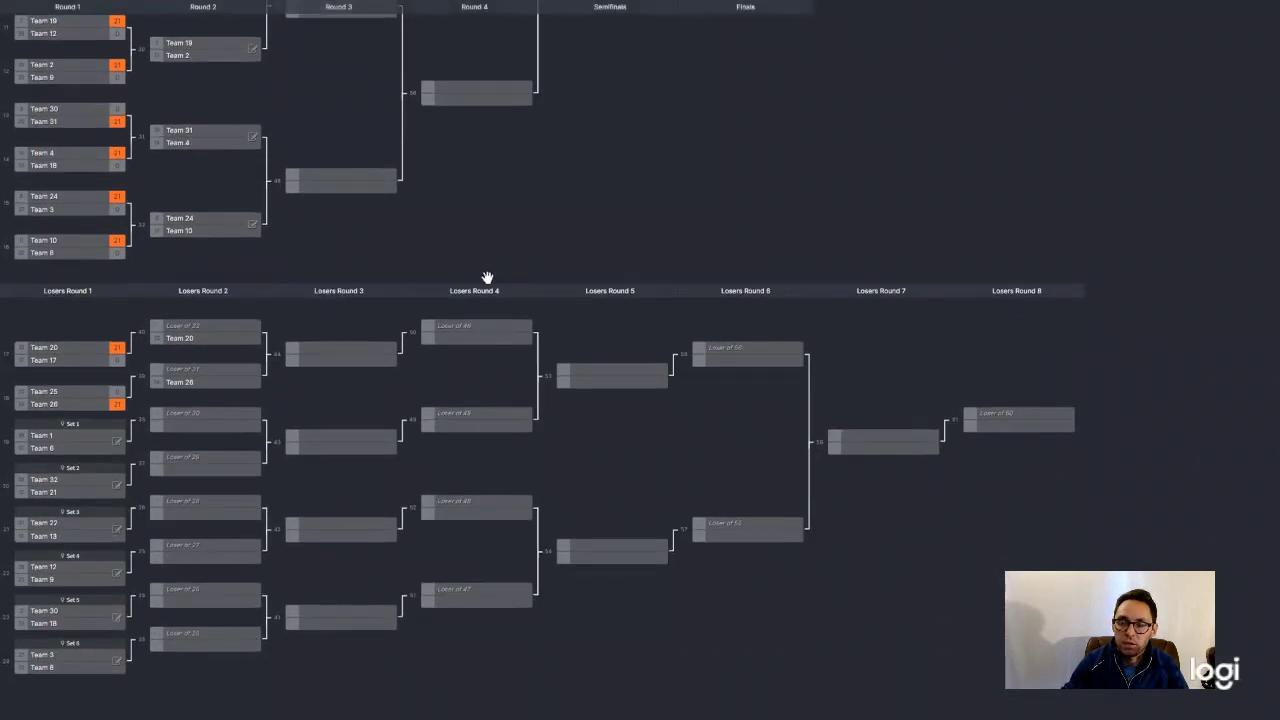
pyautogui.scroll(5, 487, 277)
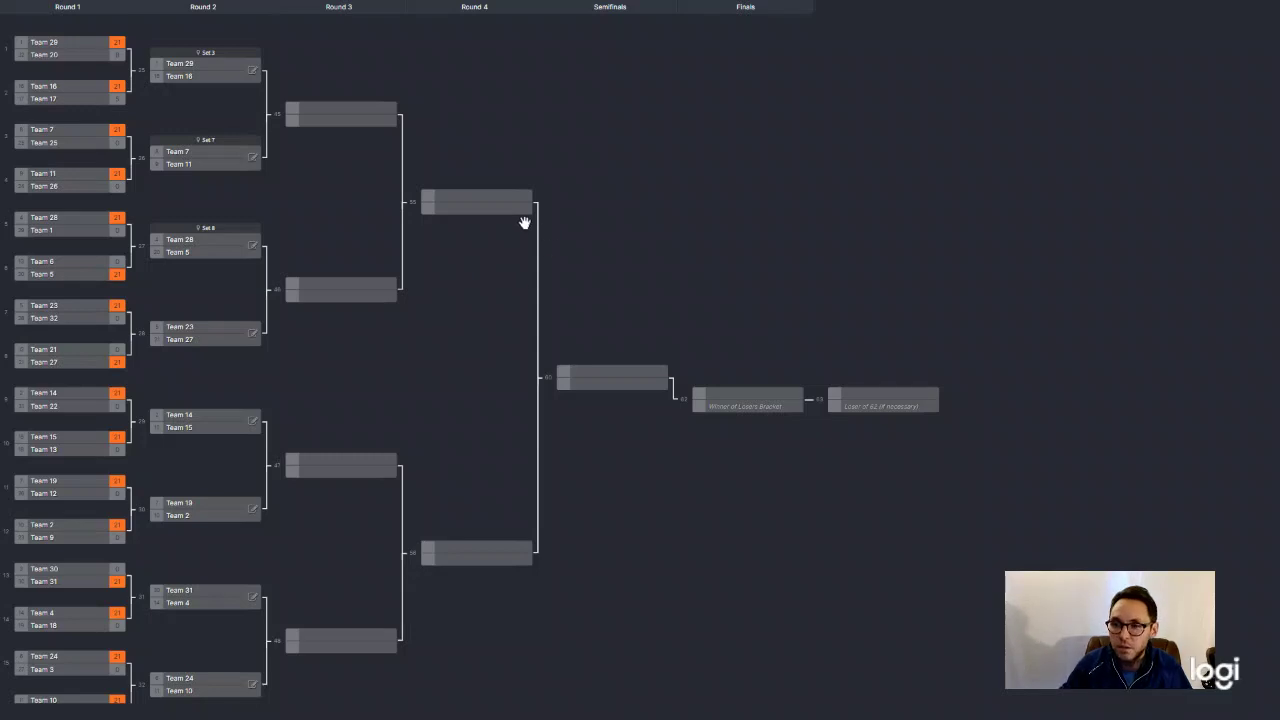
pyautogui.scroll(-1, 525, 221)
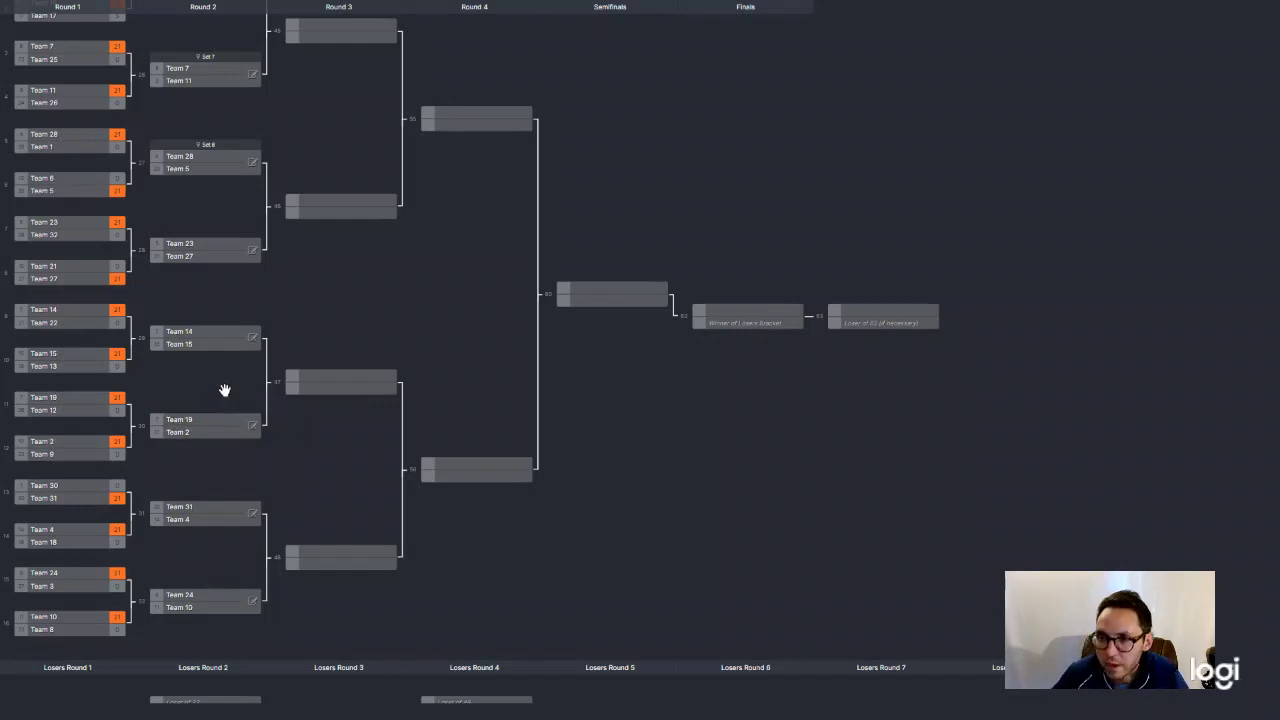
pyautogui.scroll(-4, 221, 395)
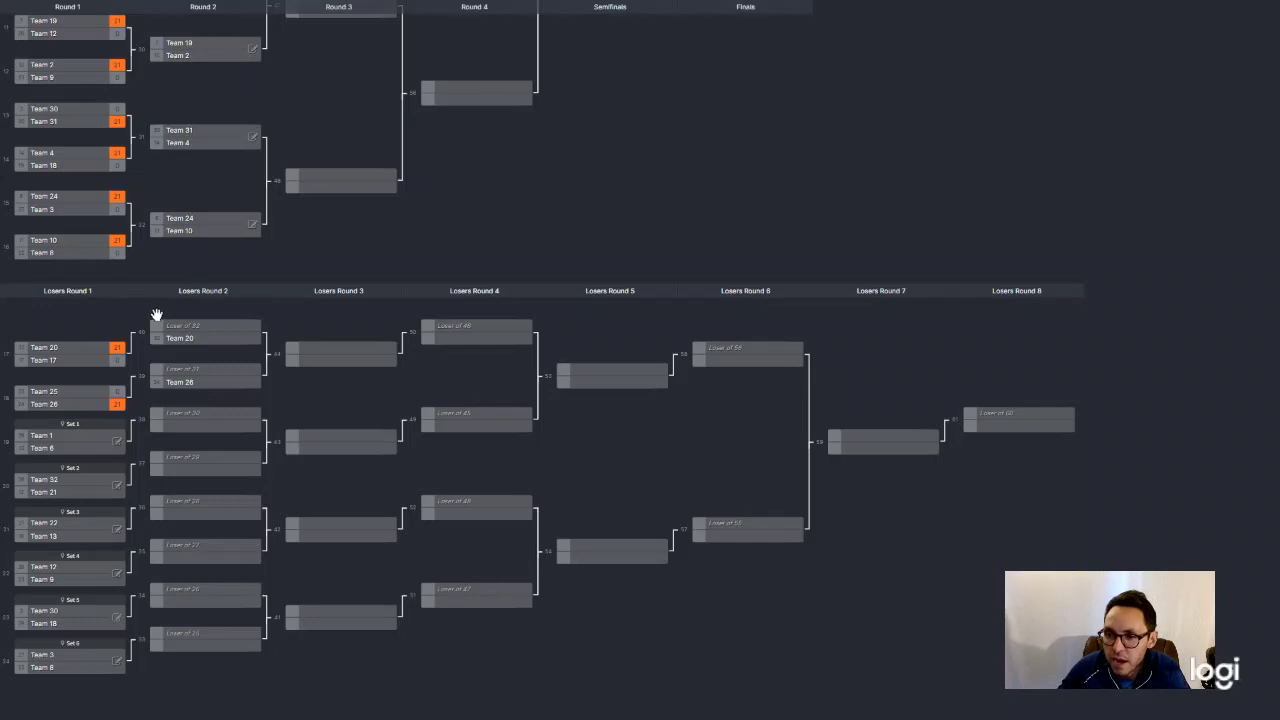
pyautogui.scroll(4, 371, 494)
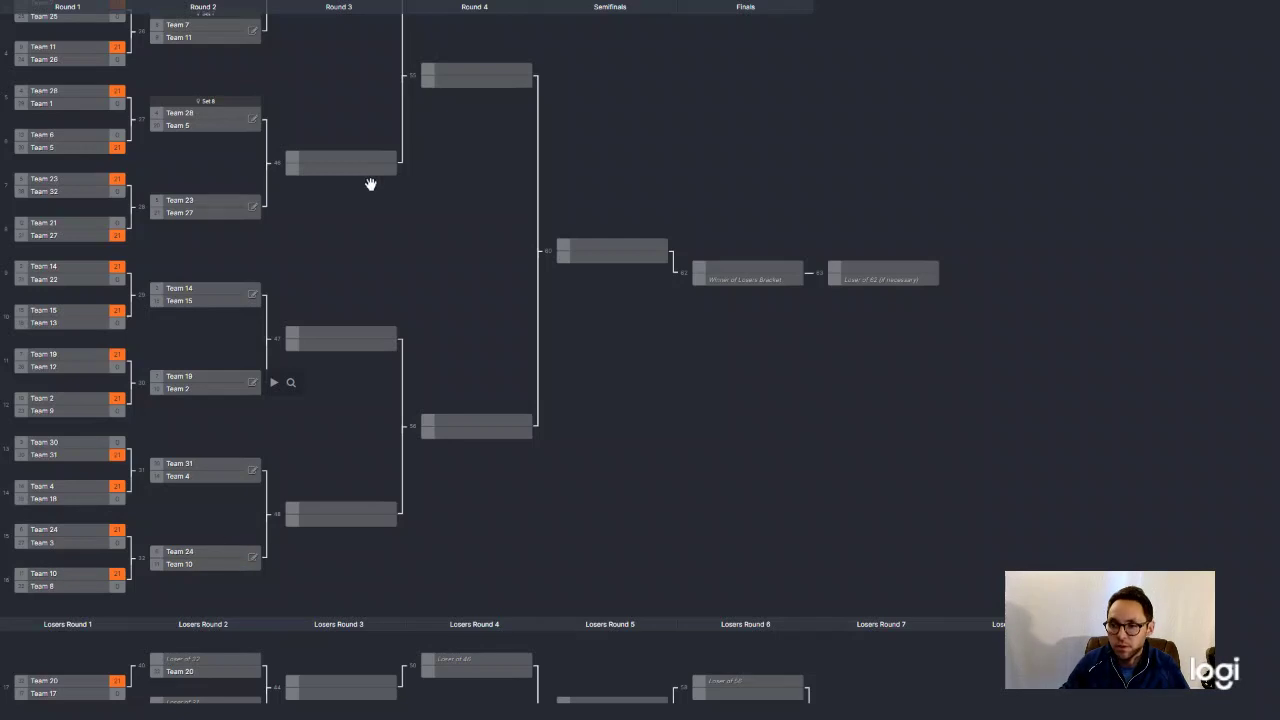
pyautogui.scroll(-3, 370, 184)
pyautogui.scroll(4, 389, 449)
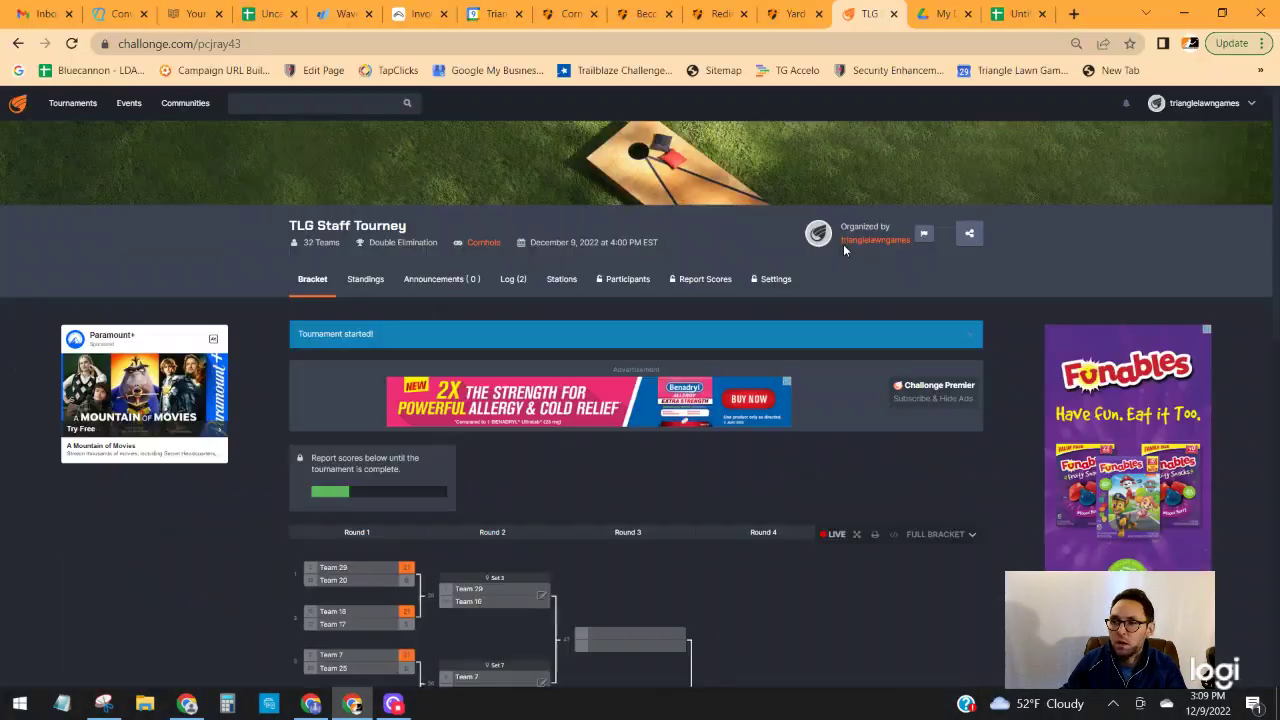
pyautogui.scroll(-2, 717, 420)
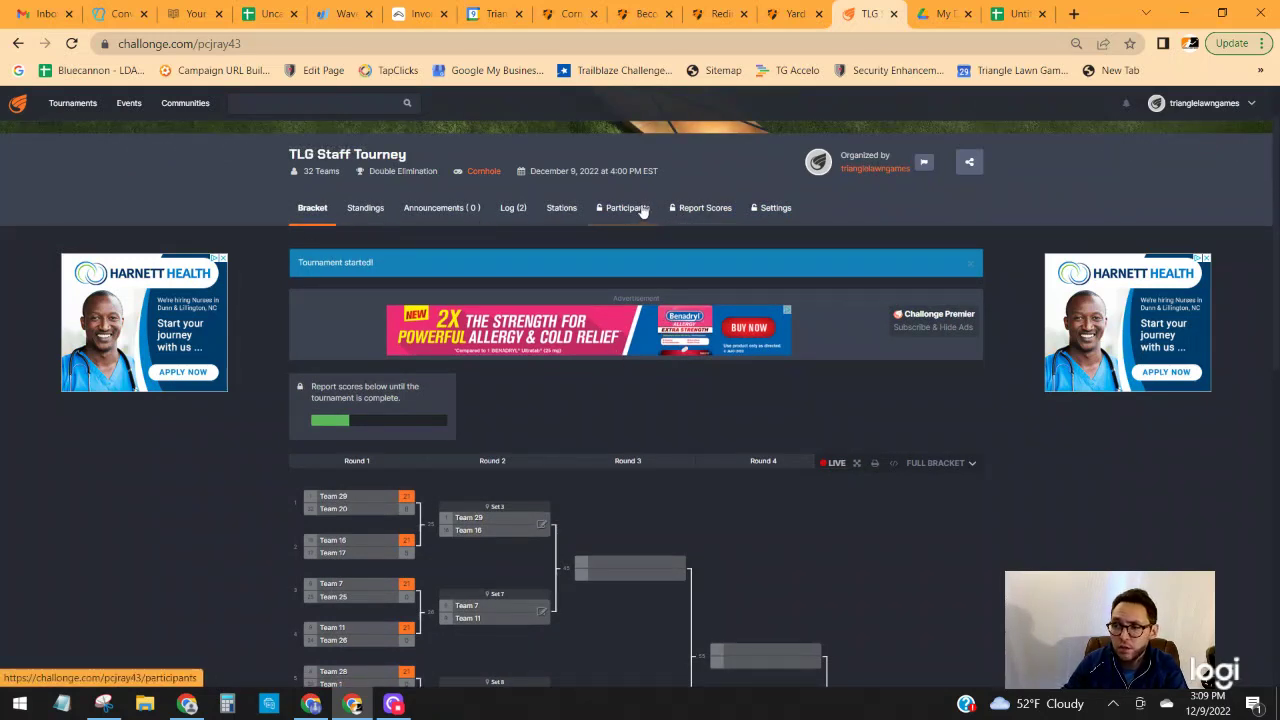
pyautogui.scroll(-2, 510, 435)
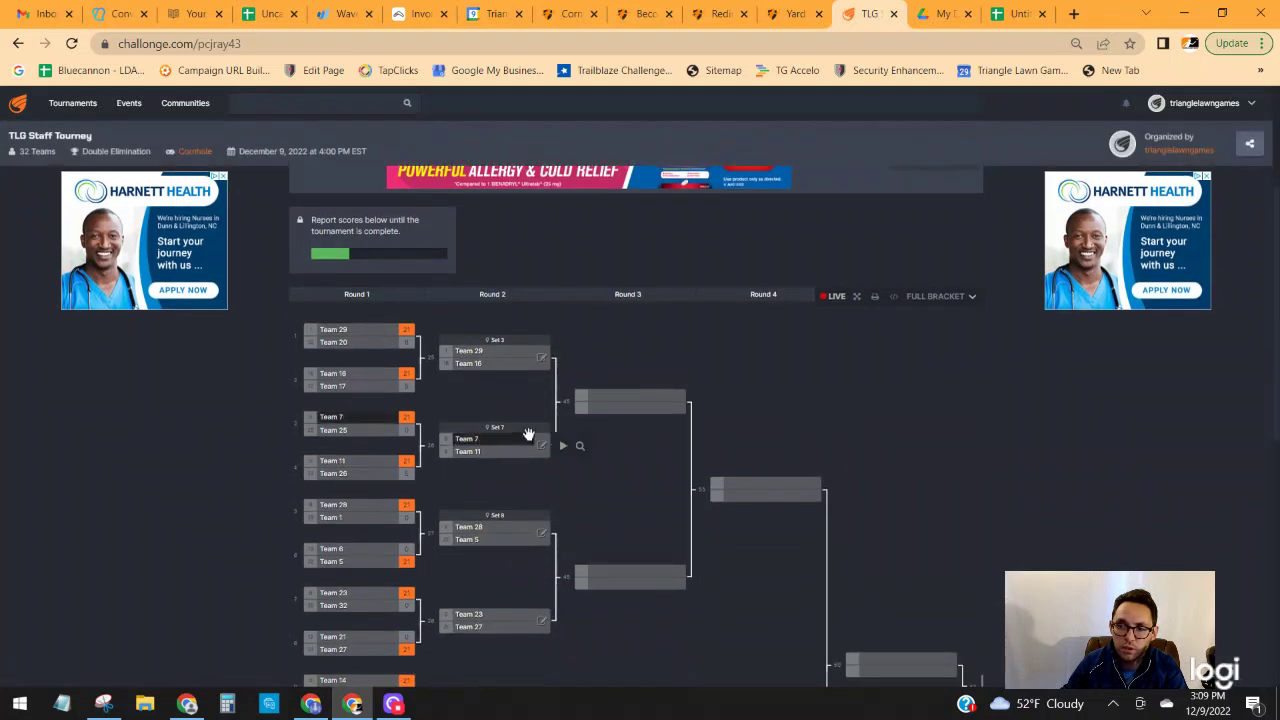